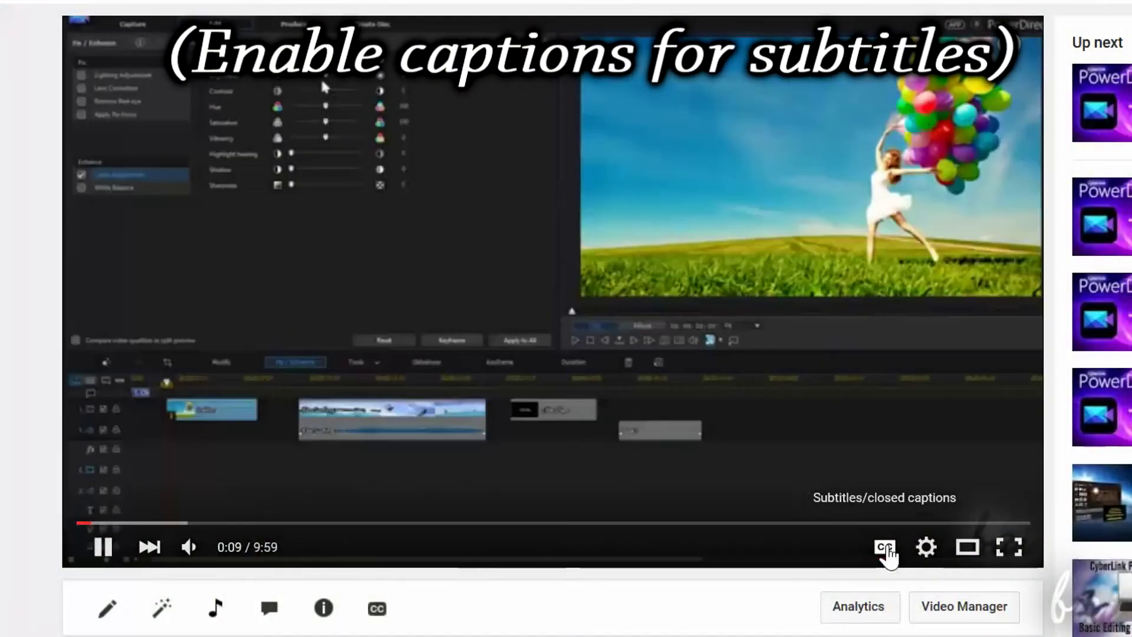
# Enable English captions on the YouTube tutorial and pause playback
pyautogui.click(887, 552)
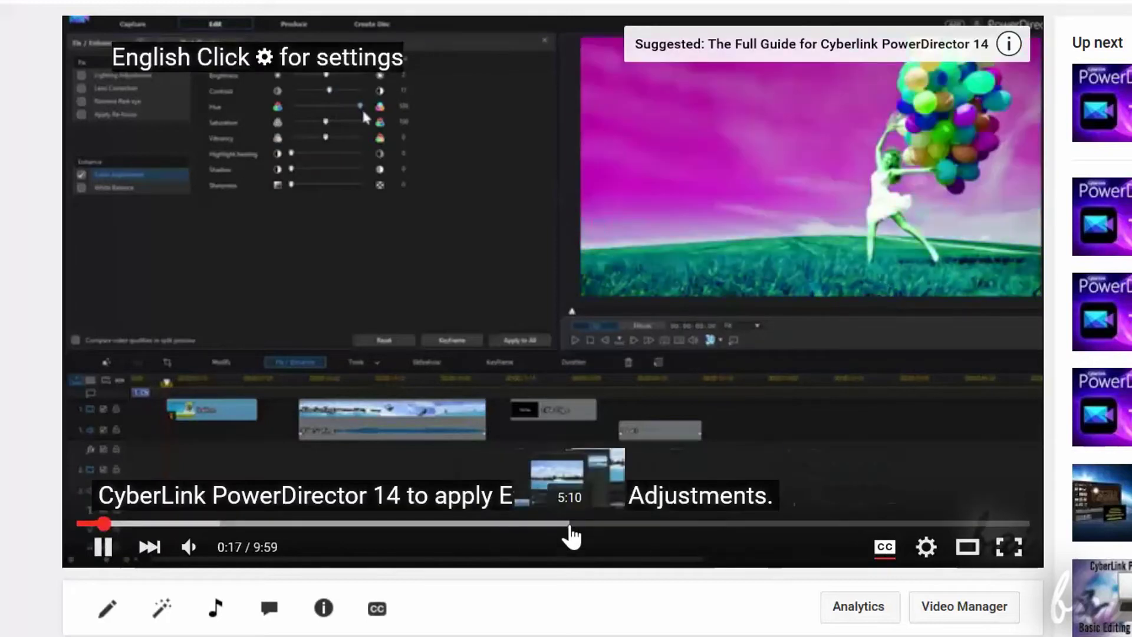
pyautogui.click(89, 566)
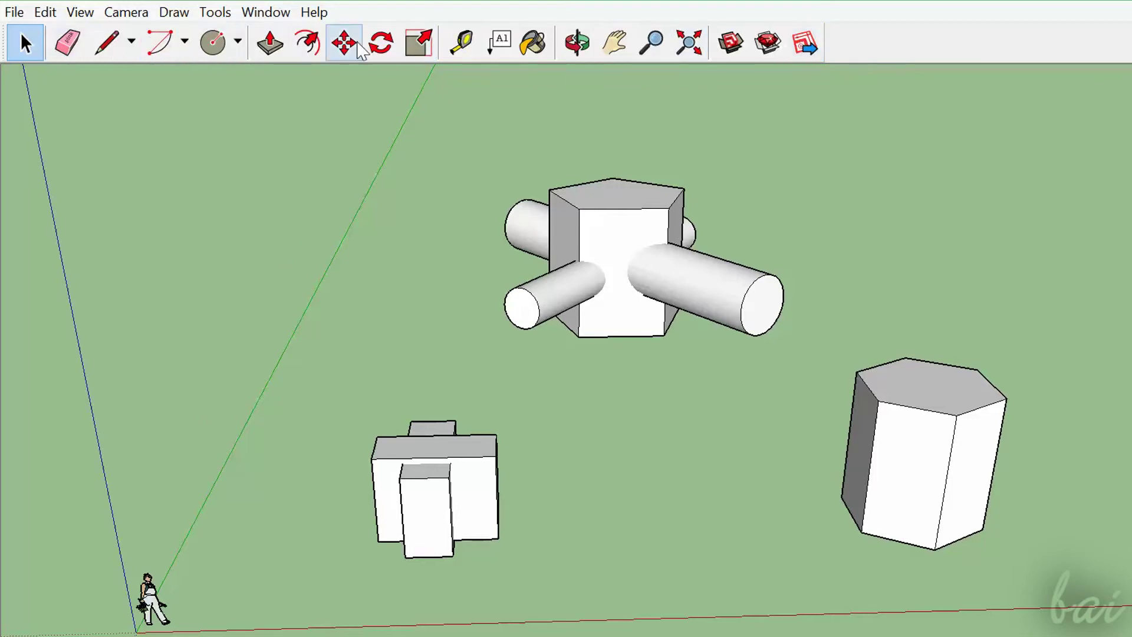
# Show the toolbar list and orbit the view slightly around the model
pyautogui.rightClick(873, 37)
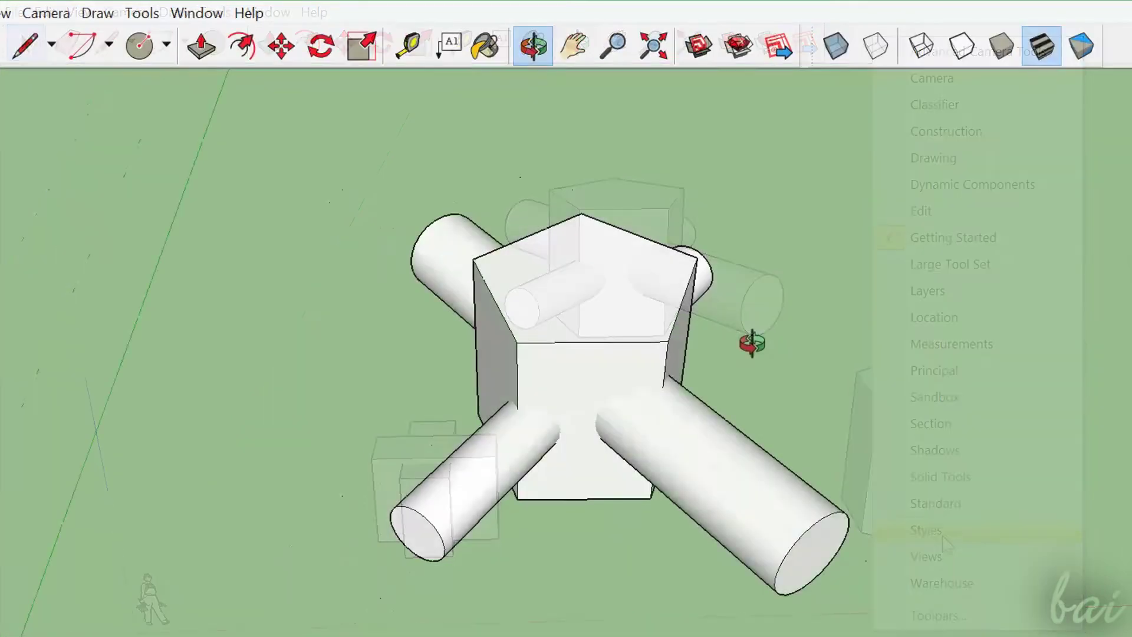
pyautogui.moveTo(1024, 278)
pyautogui.mouseDown()
pyautogui.moveTo(867, 278)
pyautogui.moveTo(979, 263)
pyautogui.mouseUp()
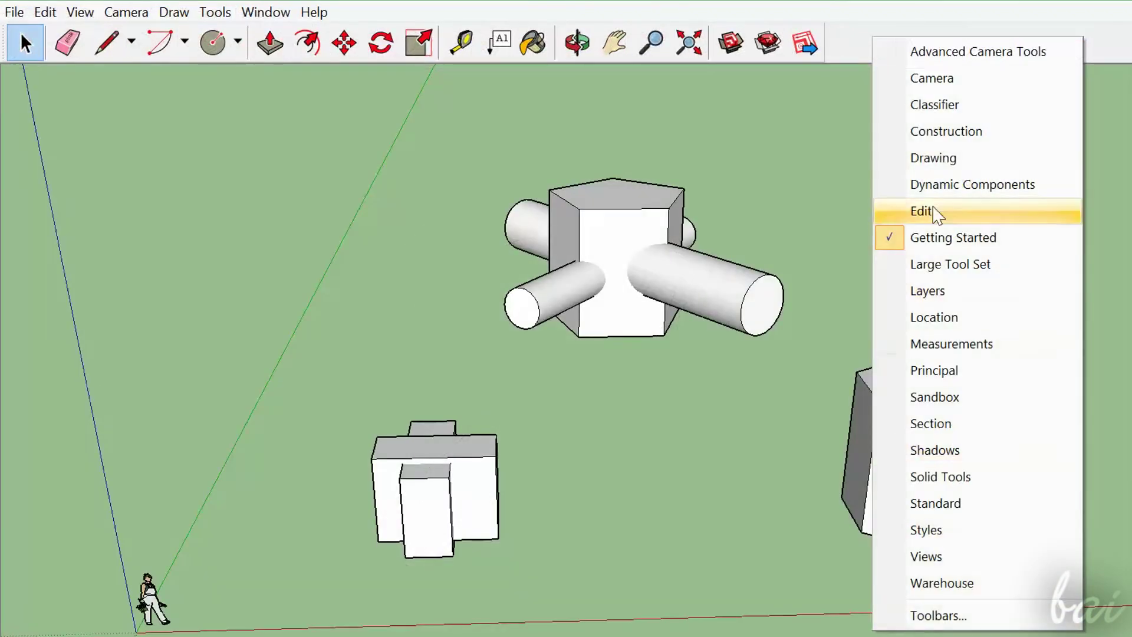
# Add the Styles toolbar and orbit down onto the pentagonal prism's top
pyautogui.click(945, 542)
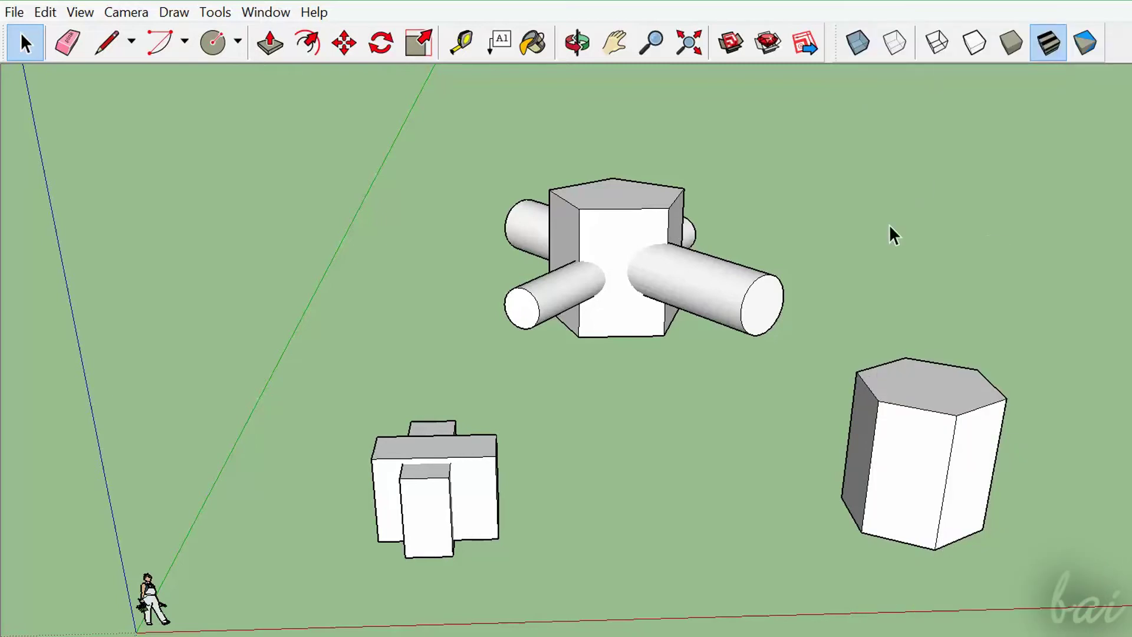
pyautogui.scroll(2, 546, 177)
pyautogui.scroll(2, 687, 159)
pyautogui.scroll(2, 834, 202)
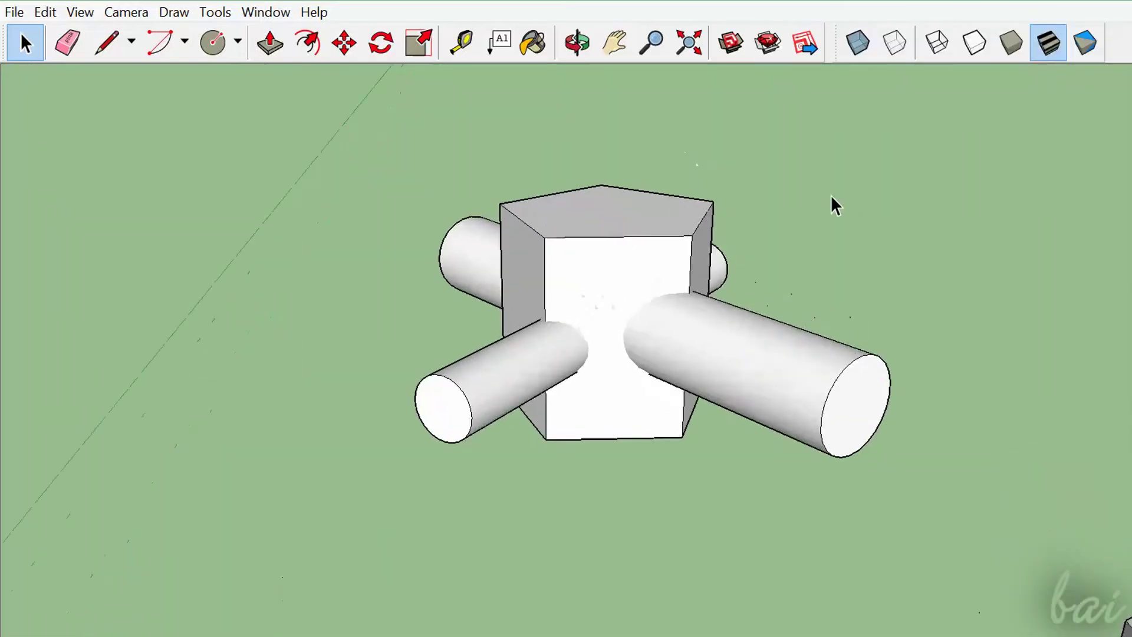
pyautogui.scroll(2, 740, 129)
pyautogui.press('o')
pyautogui.moveTo(790, 177); pyautogui.dragTo(755, 342)
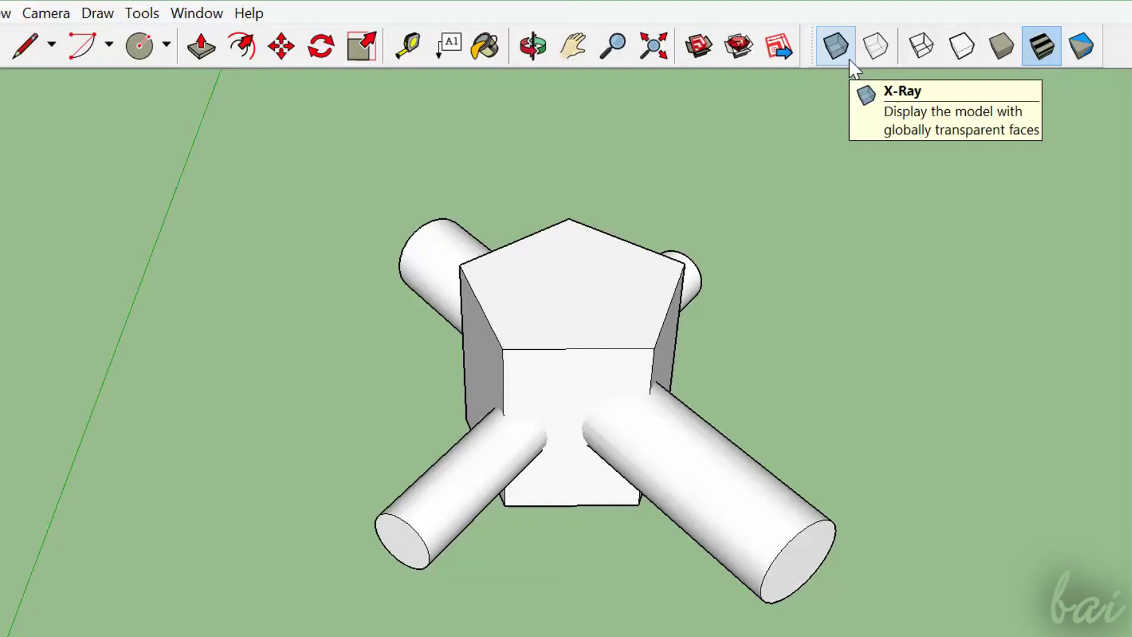
# Cycle through X-Ray, Back Edges, Wireframe, Hidden Line, Shaded, Shaded with Textures and Monochrome
pyautogui.click(851, 61)
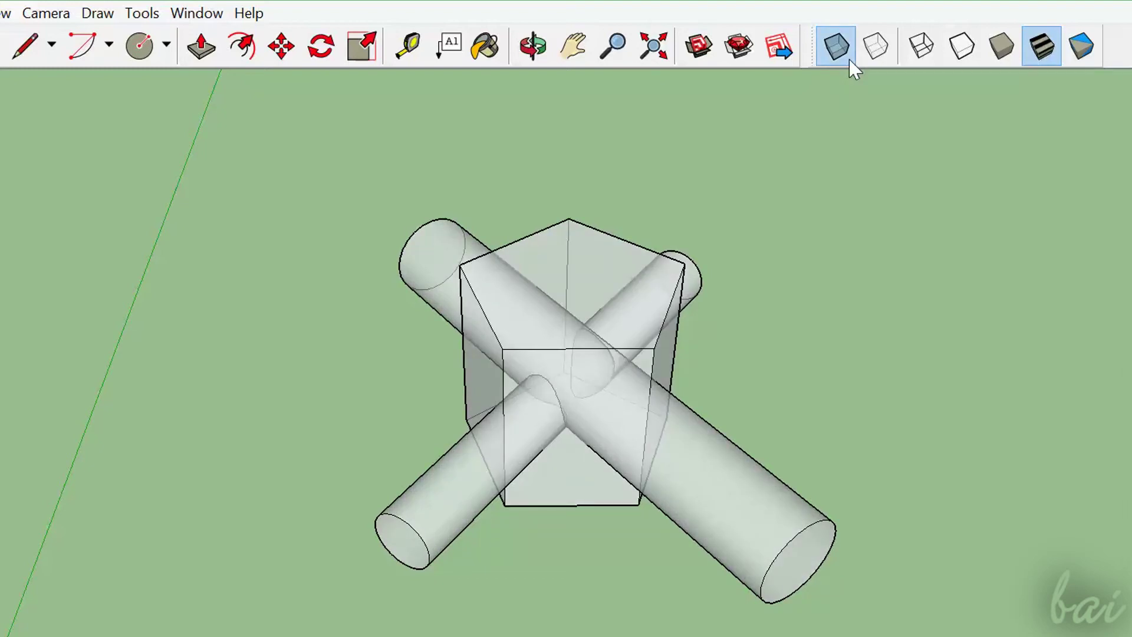
pyautogui.click(851, 60)
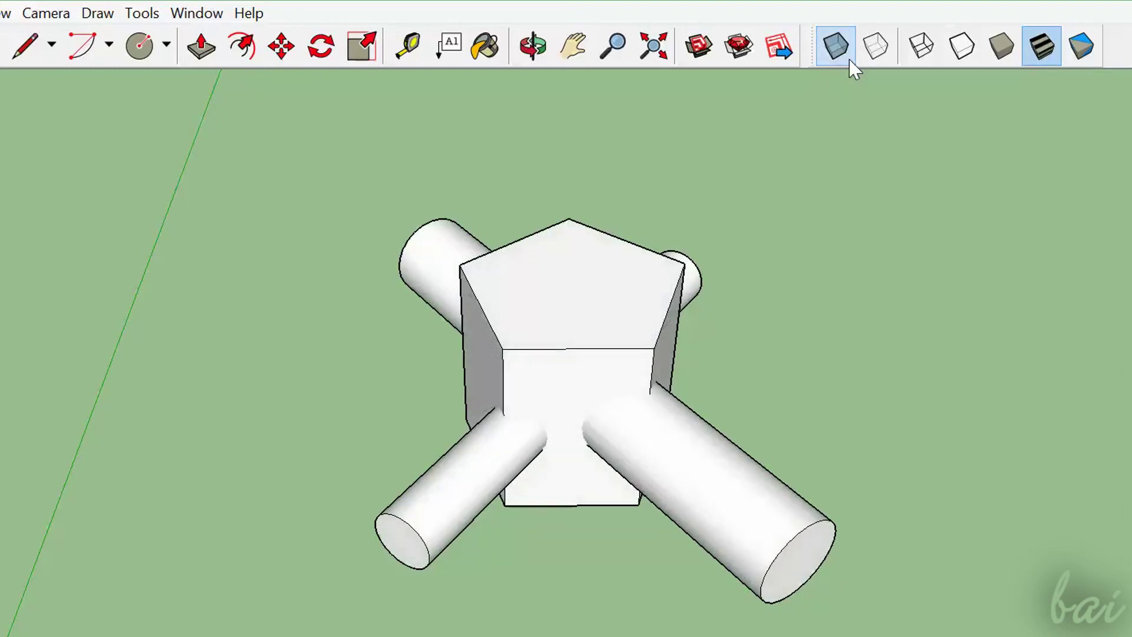
pyautogui.click(884, 66)
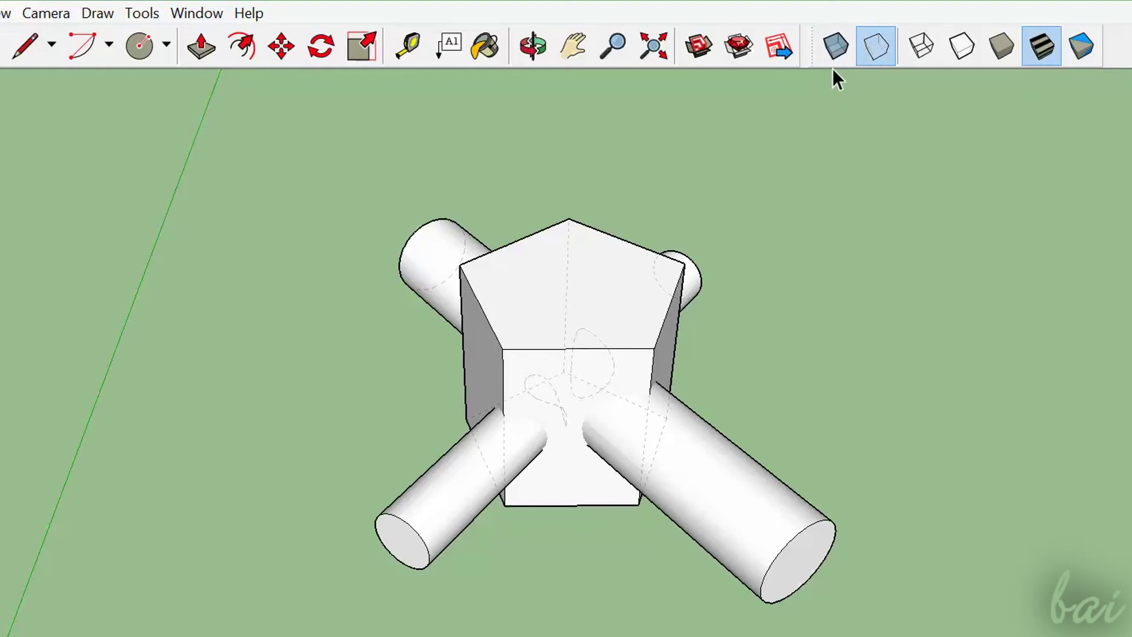
pyautogui.click(924, 53)
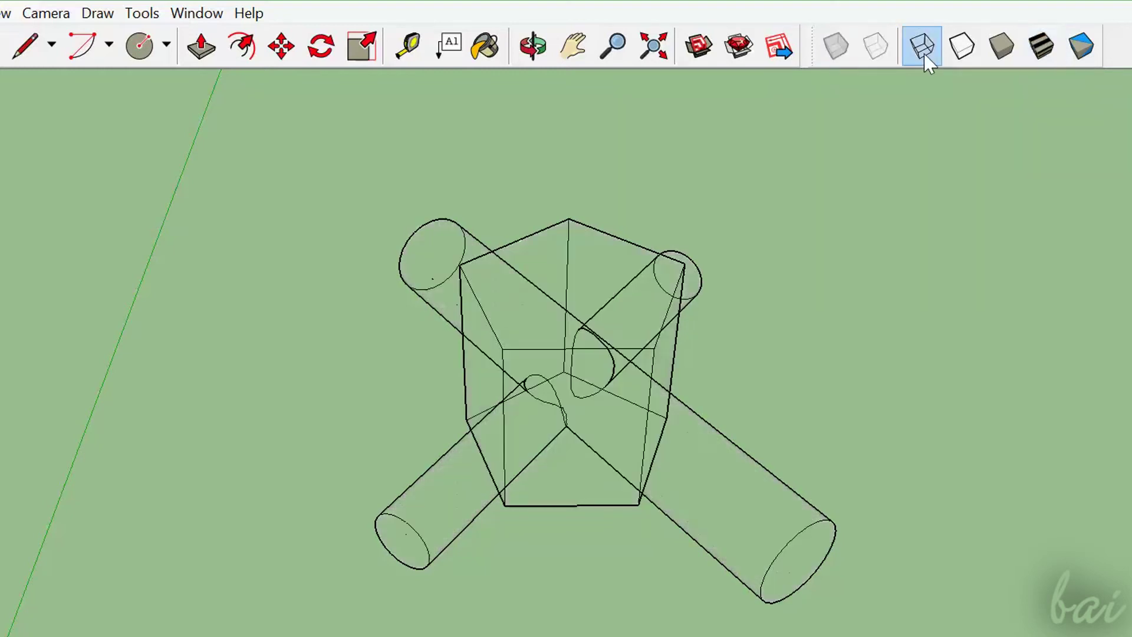
pyautogui.click(962, 48)
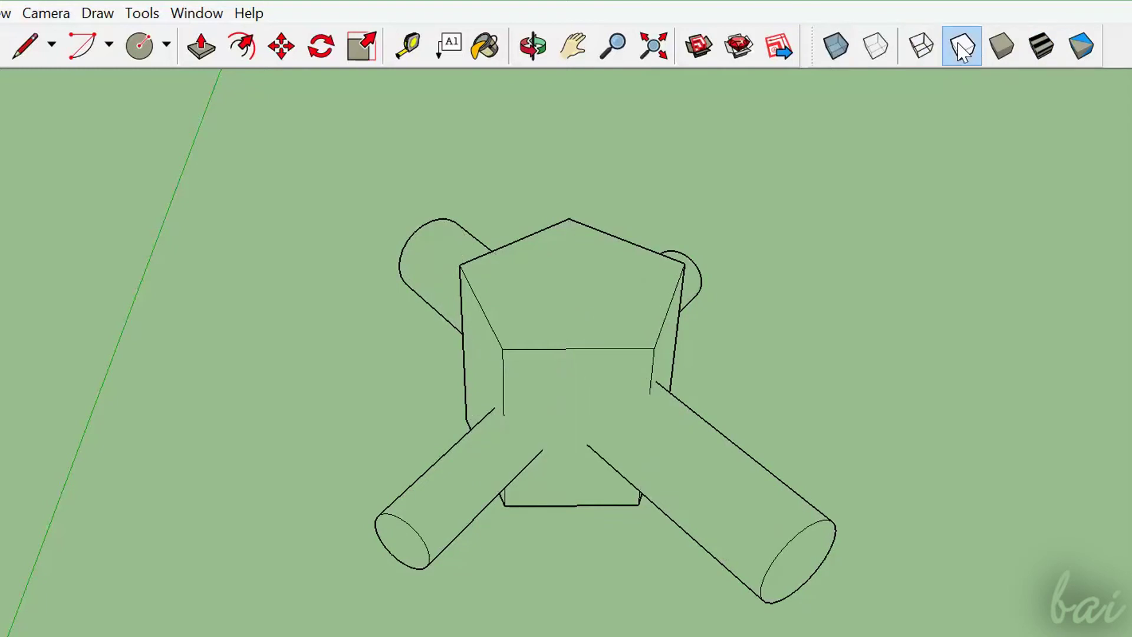
pyautogui.click(1000, 49)
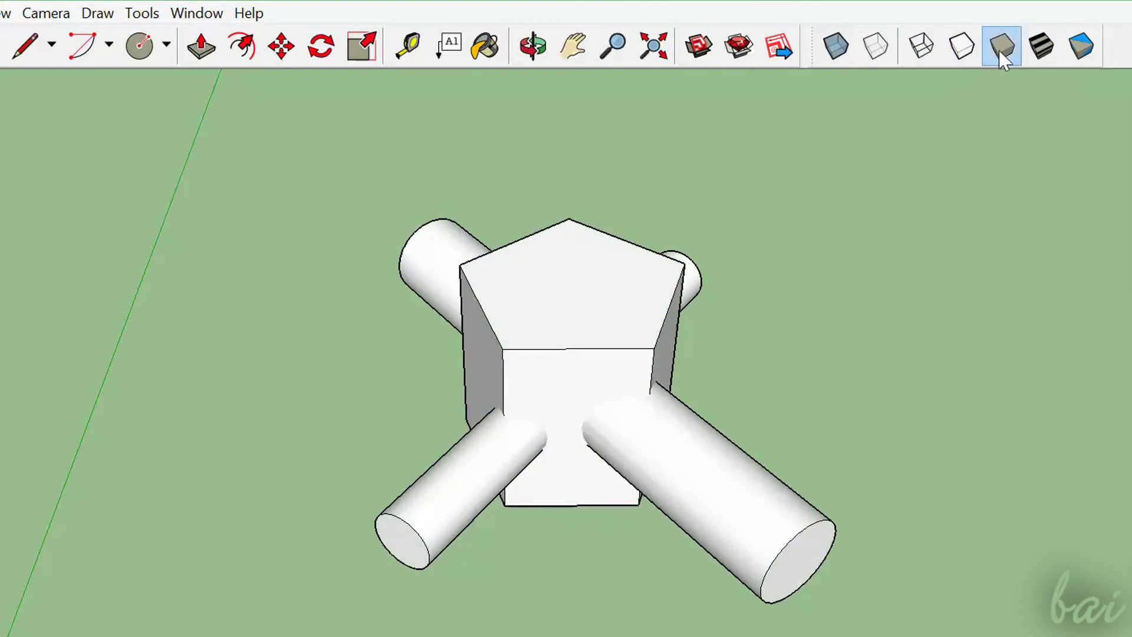
pyautogui.click(1040, 58)
pyautogui.click(1082, 55)
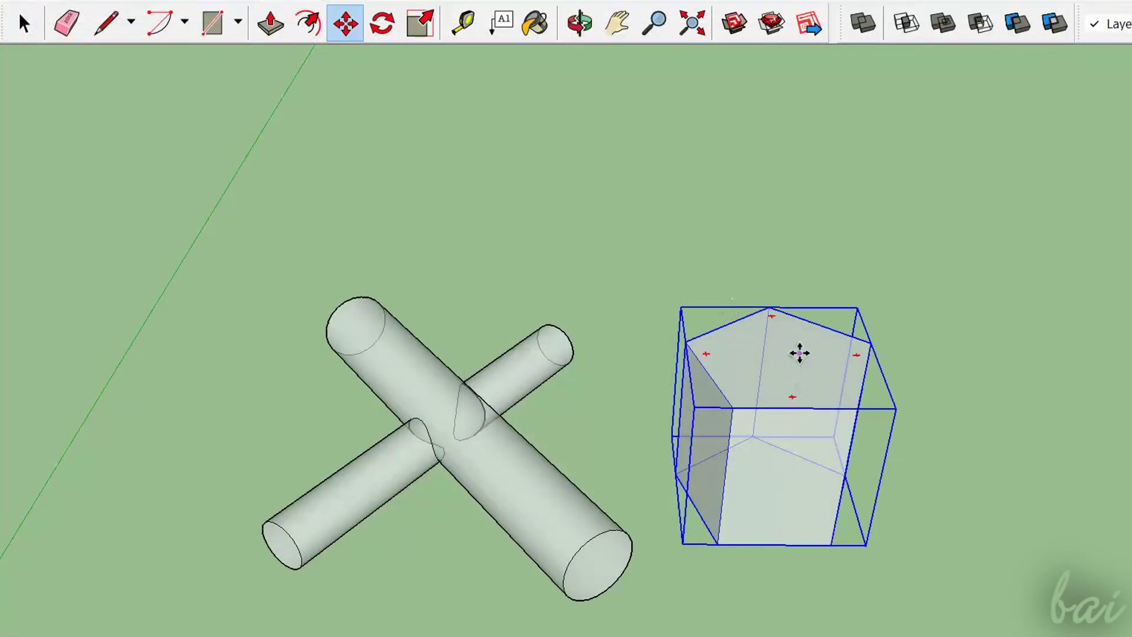
# Slide the pentagonal prism onto the cylinders along the red axis and add the Solid Tools toolbar
pyautogui.moveTo(800, 353)
pyautogui.mouseDown()
pyautogui.moveTo(529, 363)
pyautogui.moveTo(467, 352)
pyautogui.mouseUp()
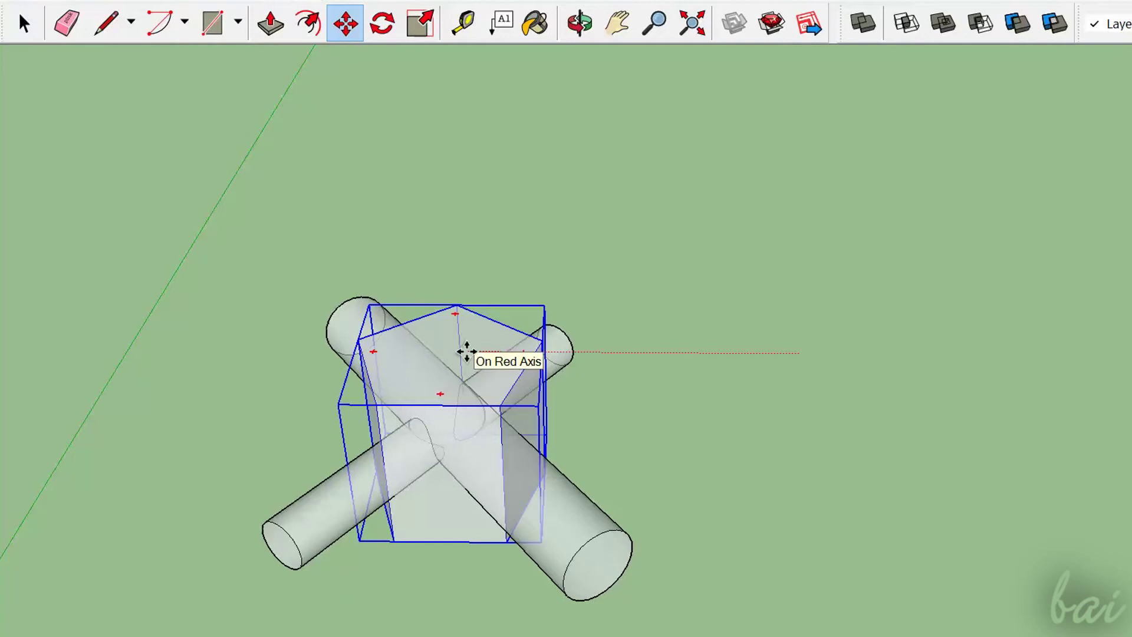
pyautogui.click(466, 353)
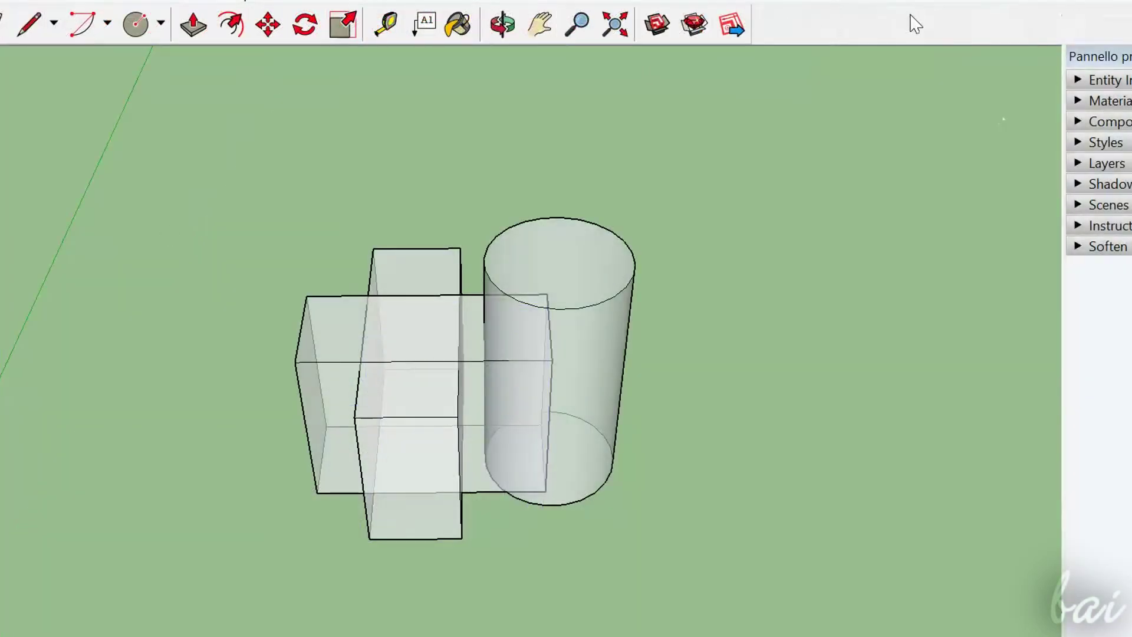
pyautogui.rightClick(913, 24)
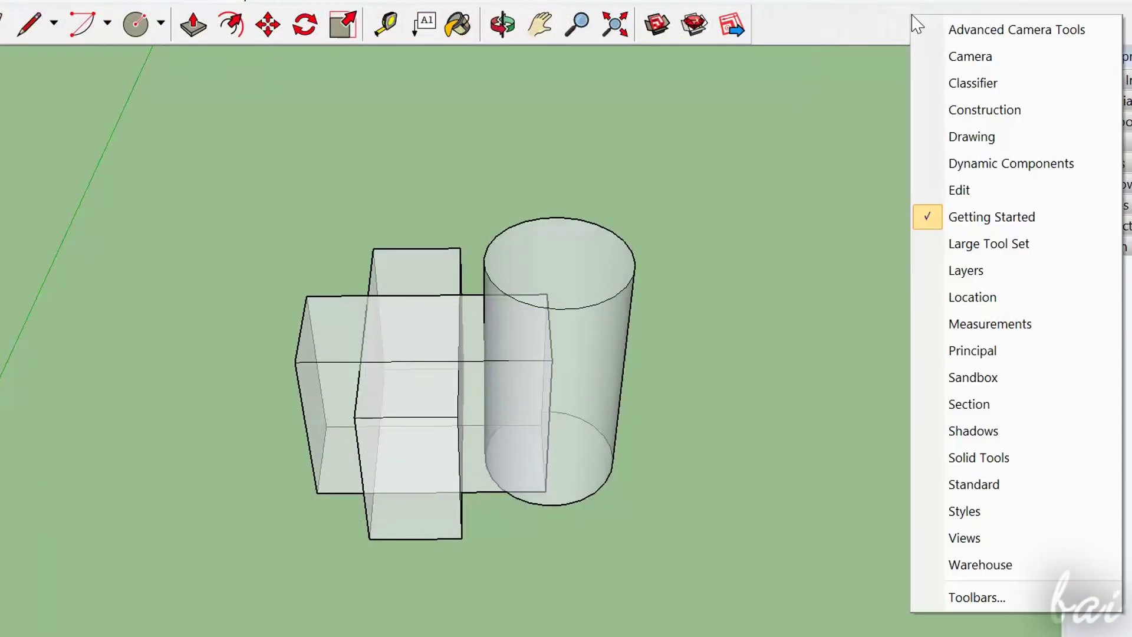
pyautogui.click(983, 466)
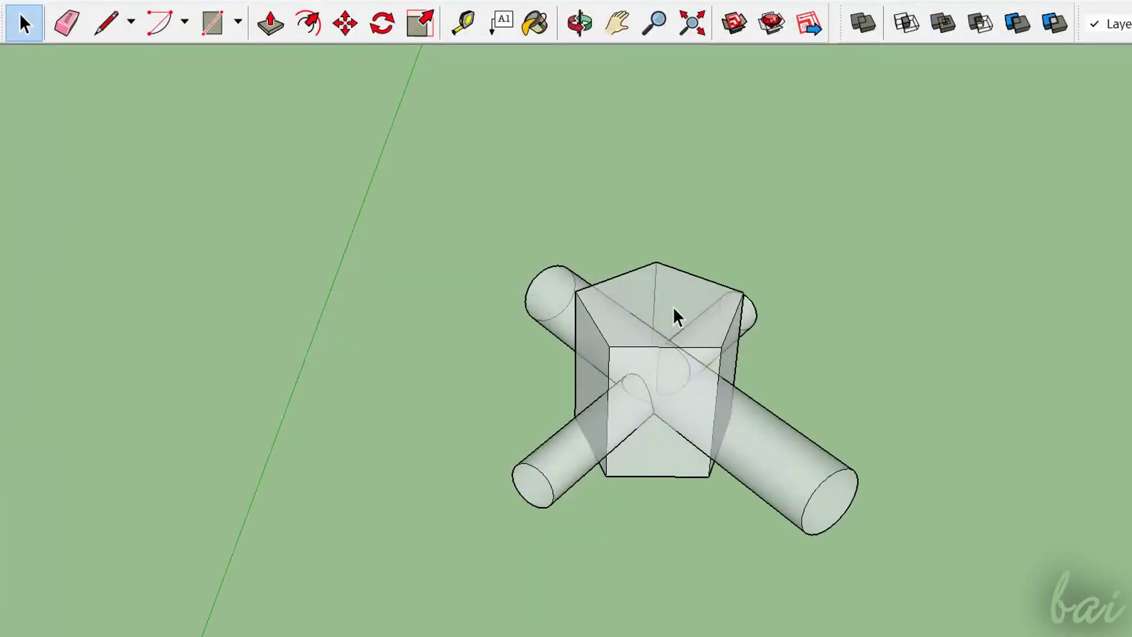
# Move the pentagonal prism to the right of the crossed cylinders
pyautogui.click(676, 316)
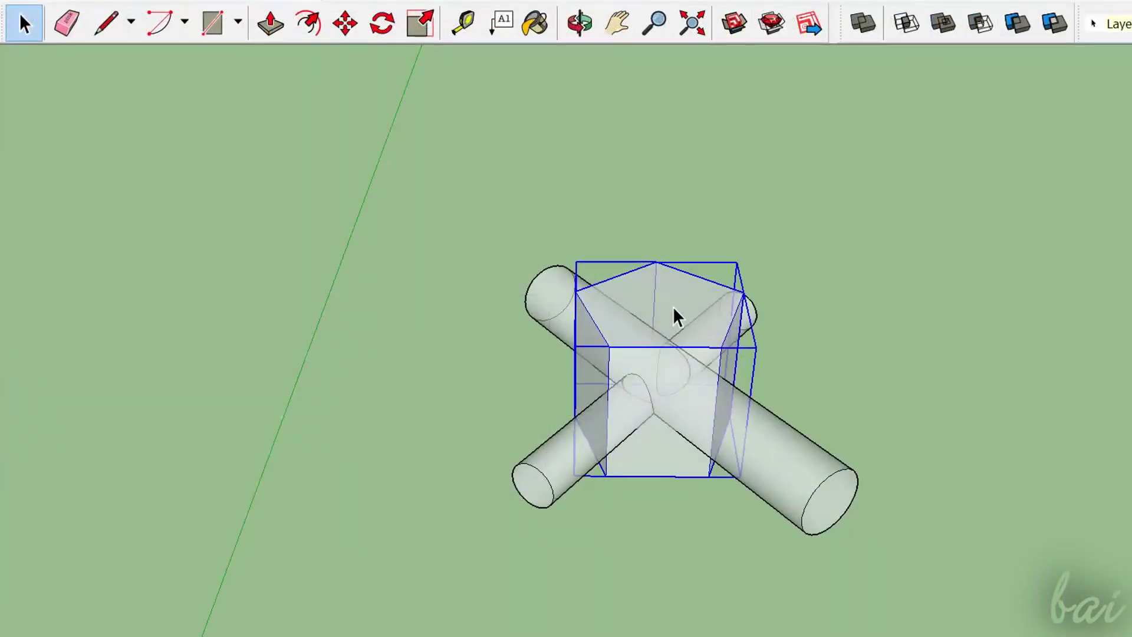
pyautogui.click(357, 35)
pyautogui.click(678, 299)
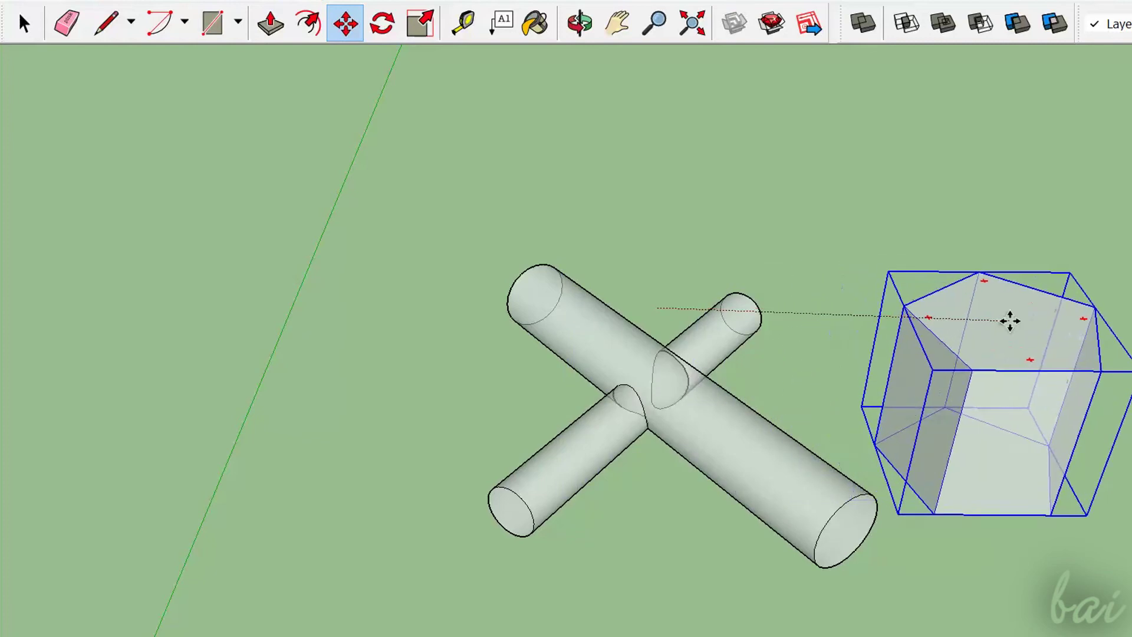
pyautogui.click(1010, 322)
pyautogui.scroll(-3, 793, 375)
pyautogui.scroll(2, 1050, 328)
pyautogui.scroll(1, 1049, 329)
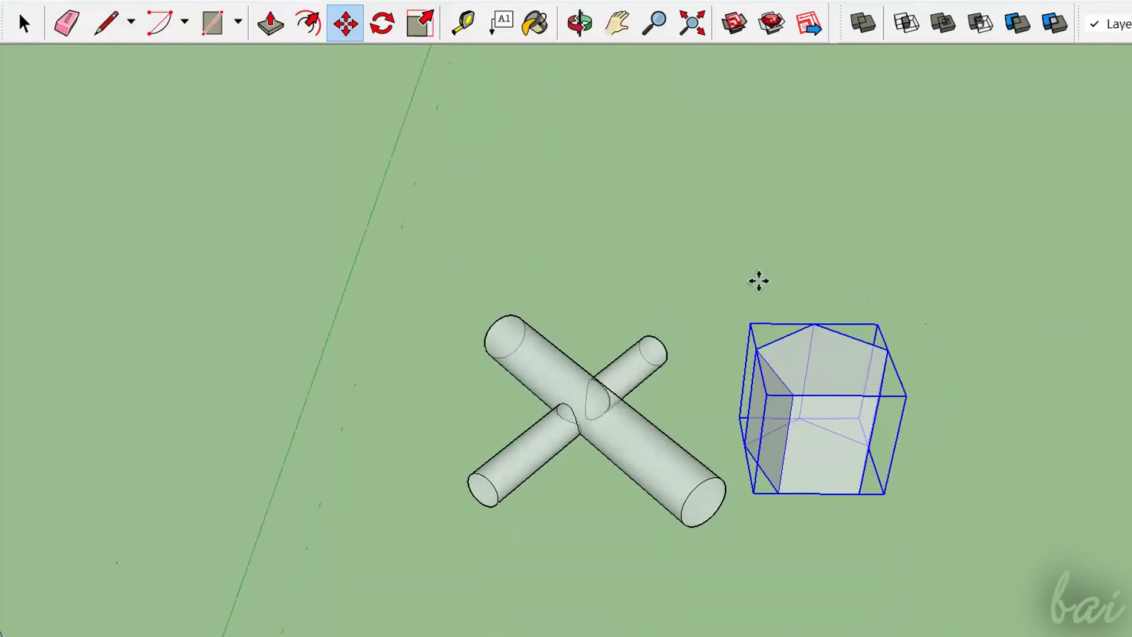
pyautogui.scroll(1, 758, 281)
# Box-select the whole pentagonal prism and make it a group
pyautogui.click(24, 20)
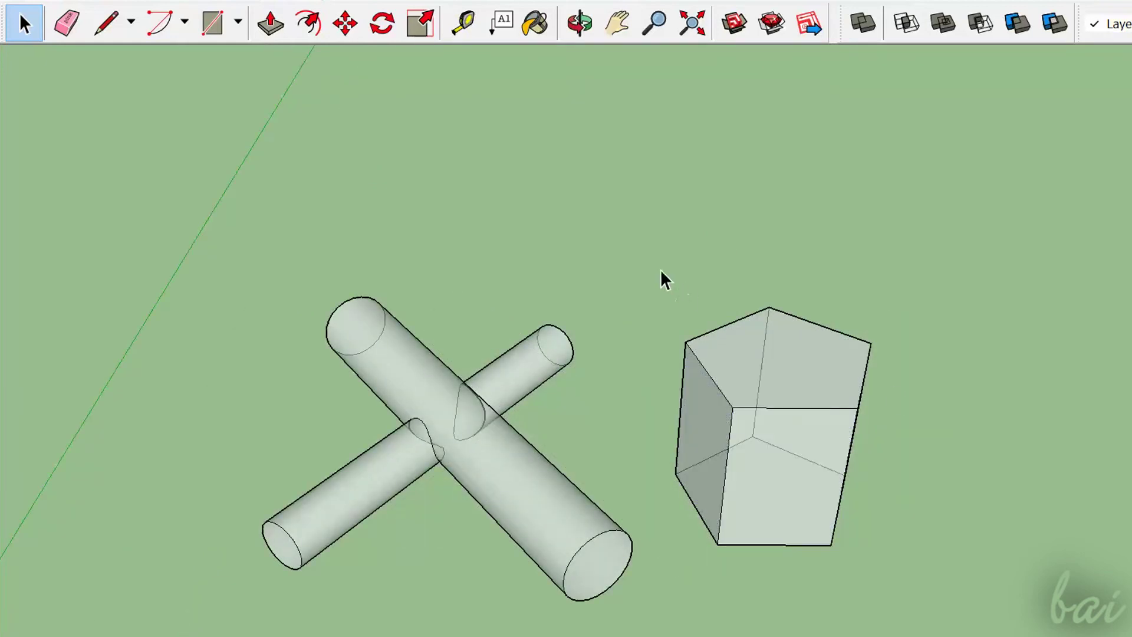
pyautogui.moveTo(653, 263); pyautogui.dragTo(944, 593)
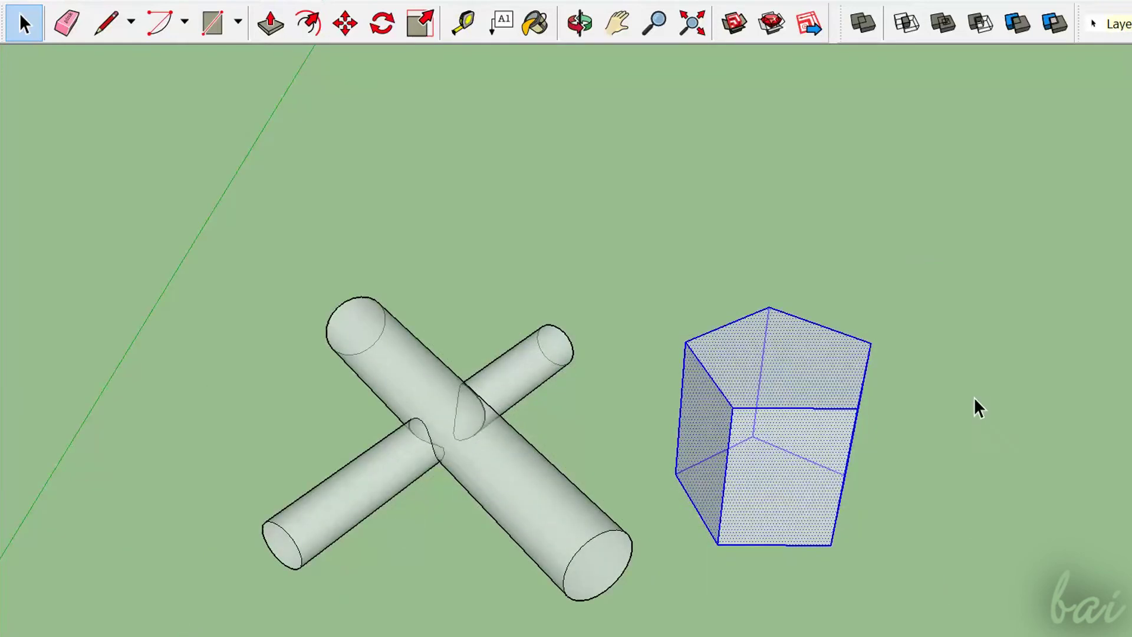
pyautogui.rightClick(791, 349)
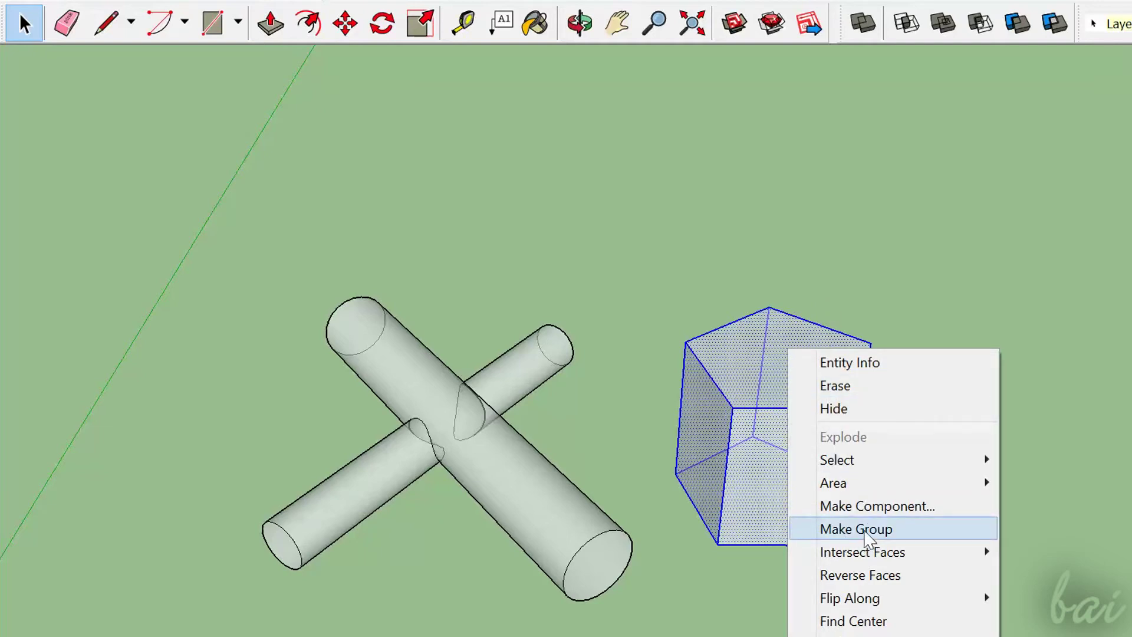
pyautogui.click(867, 538)
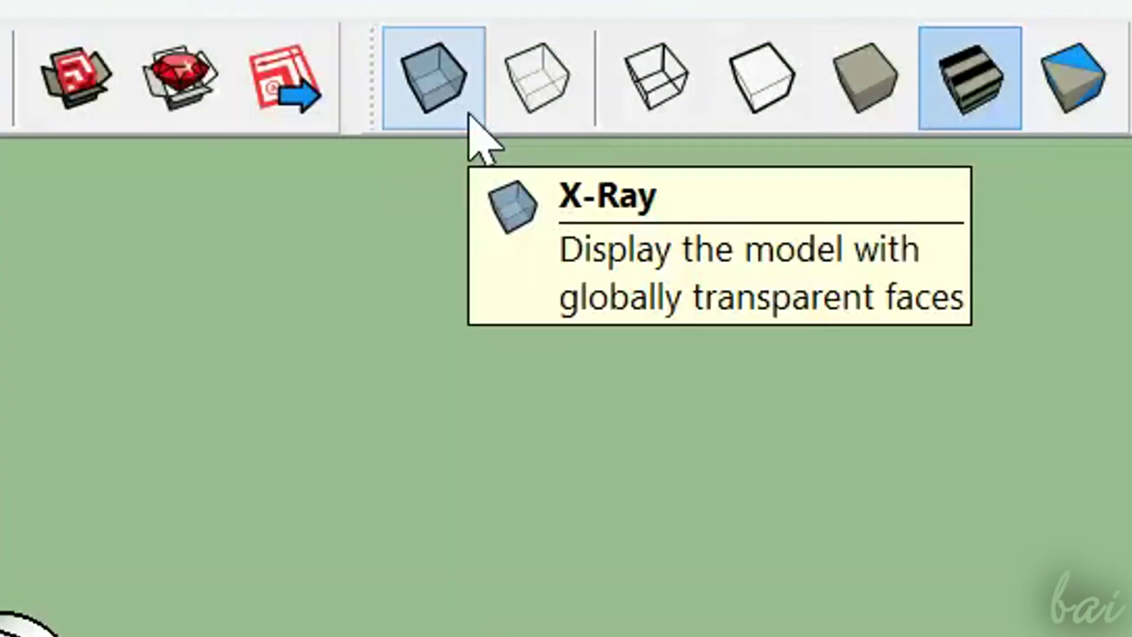
# With X-Ray on, try Outer Shell on the prism and cylinders, then undo it
pyautogui.click(470, 116)
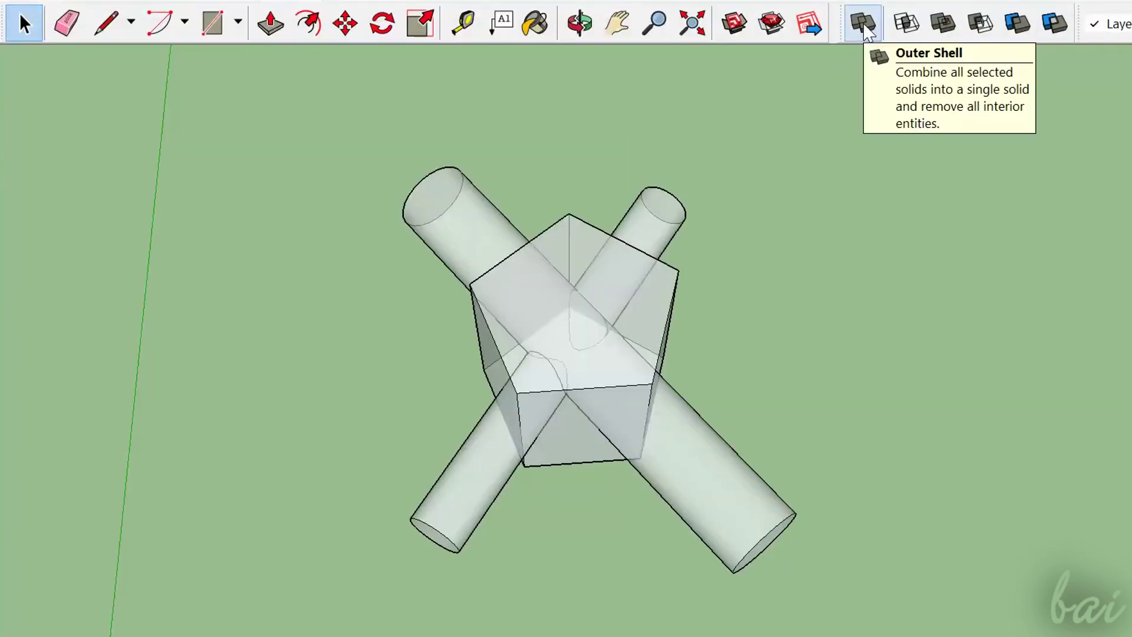
pyautogui.click(864, 26)
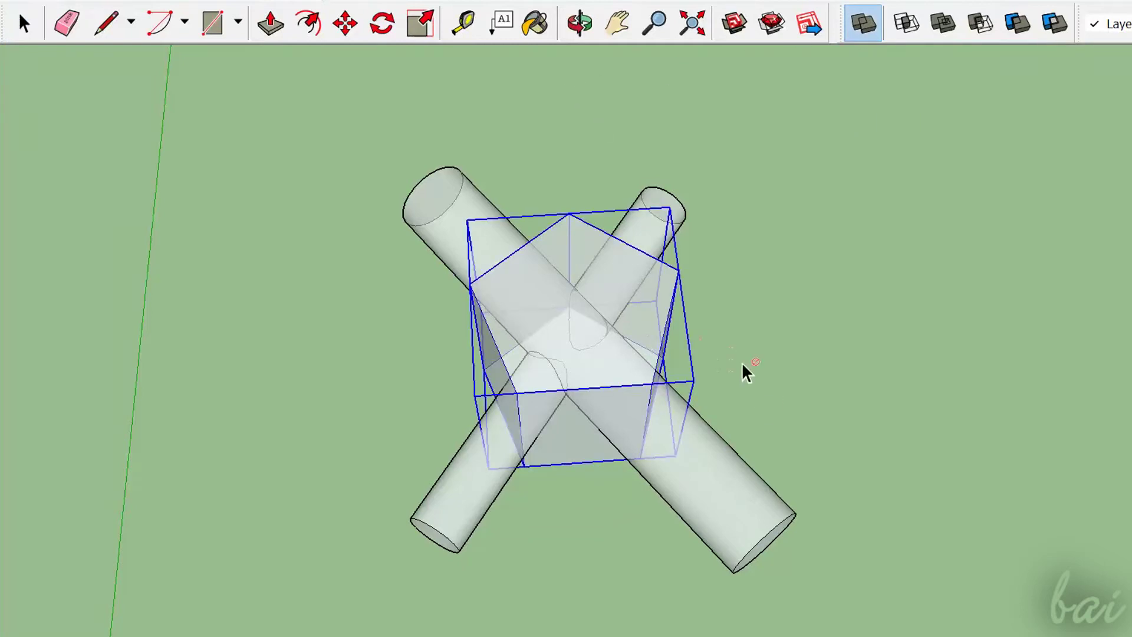
pyautogui.click(724, 478)
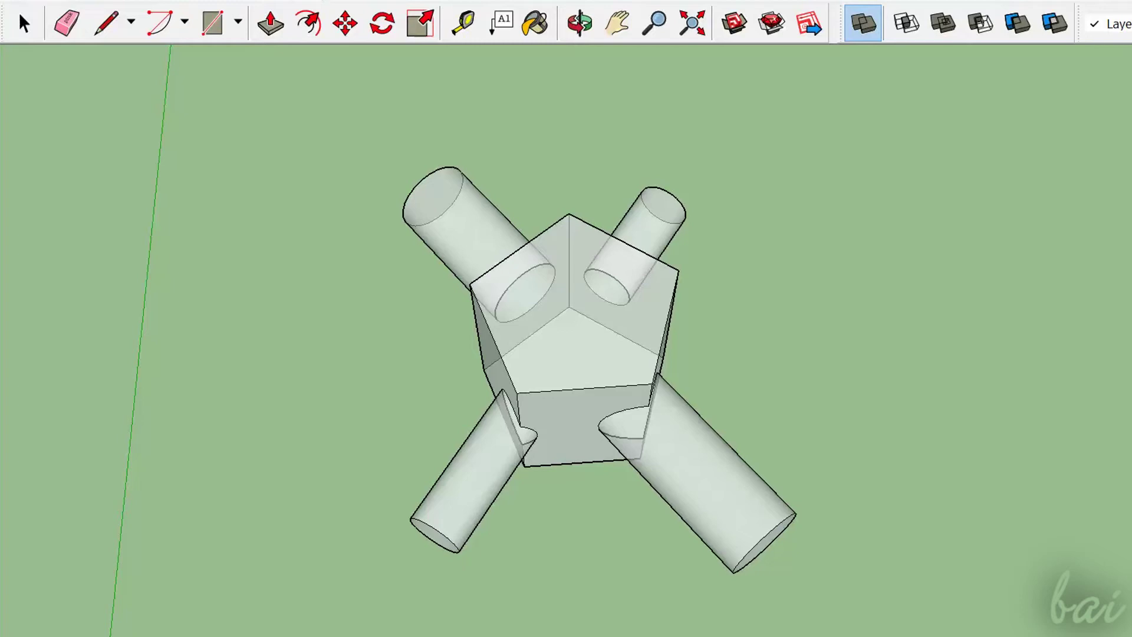
pyautogui.hotkey('ctrl', 'z')
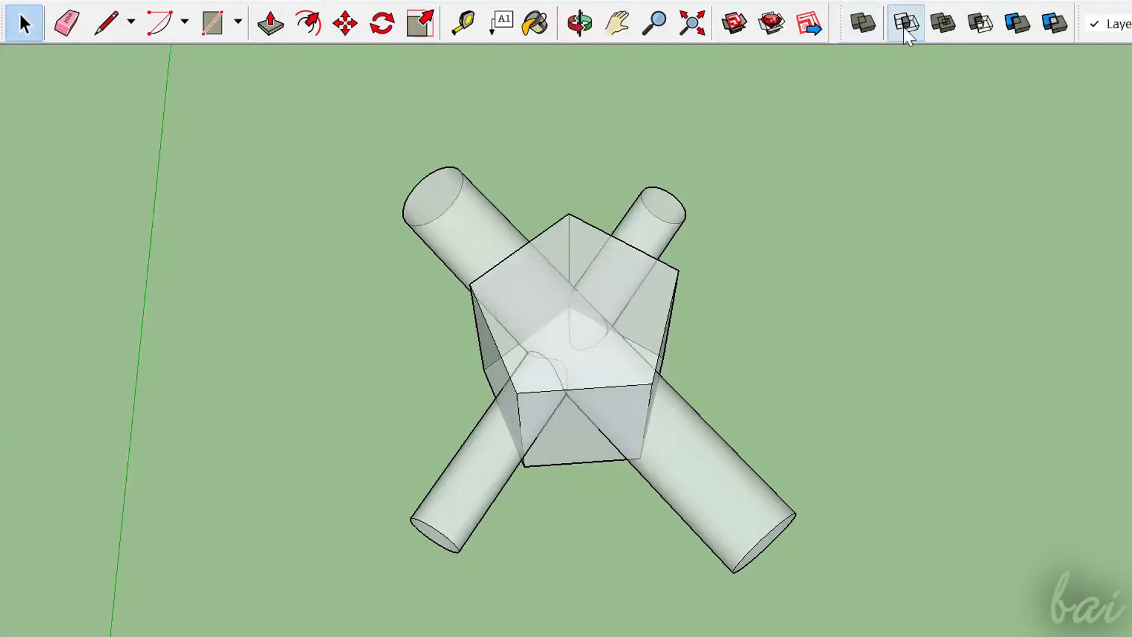
# Intersect the crossing cylinders with the pentagonal prism to keep their overlap
pyautogui.click(906, 24)
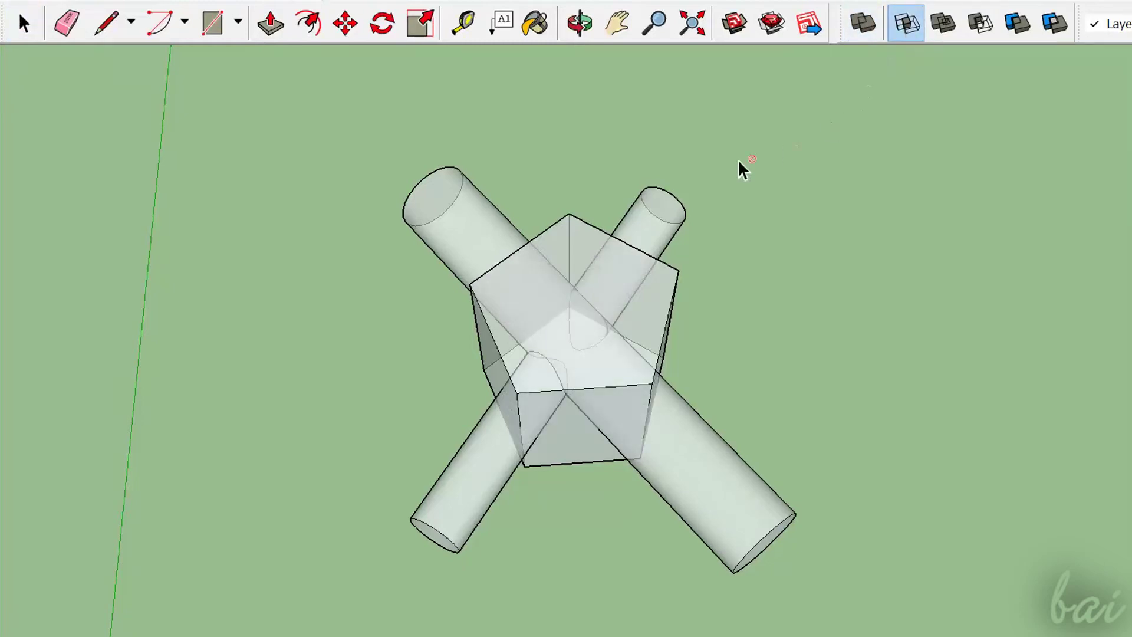
pyautogui.click(660, 218)
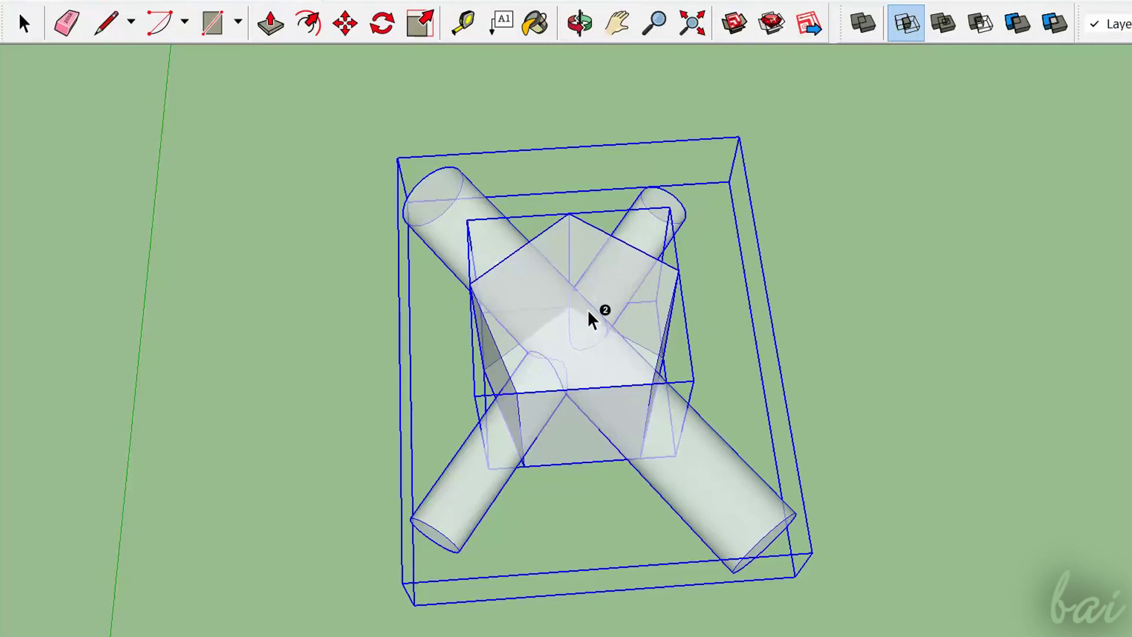
pyautogui.click(593, 336)
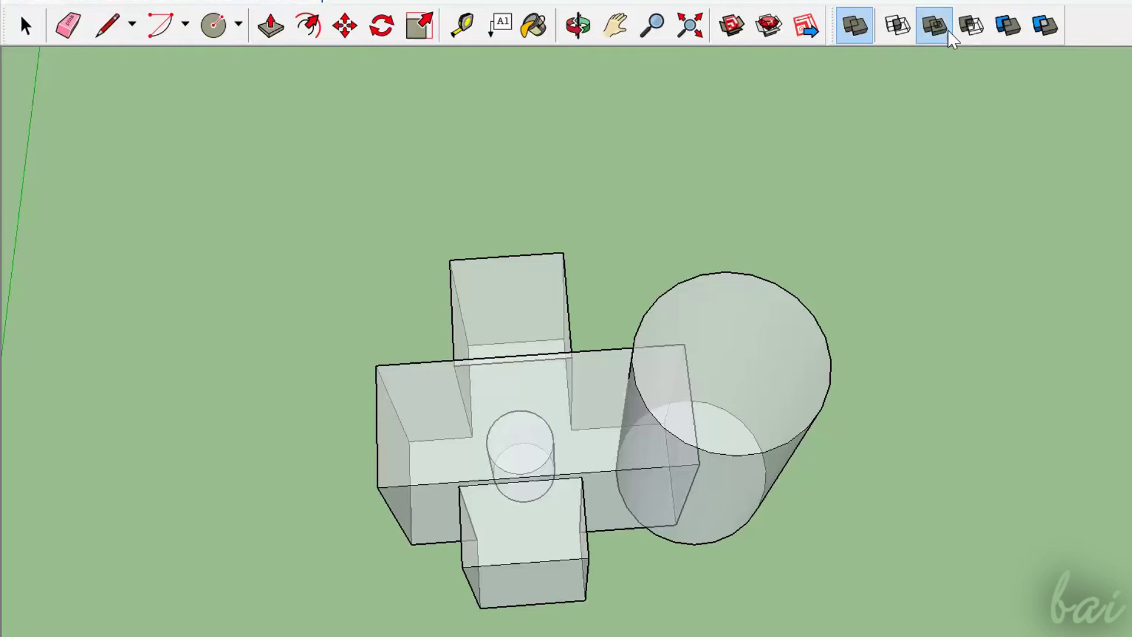
# Union the cylinder and the cross into one solid
pyautogui.click(934, 25)
pyautogui.click(779, 329)
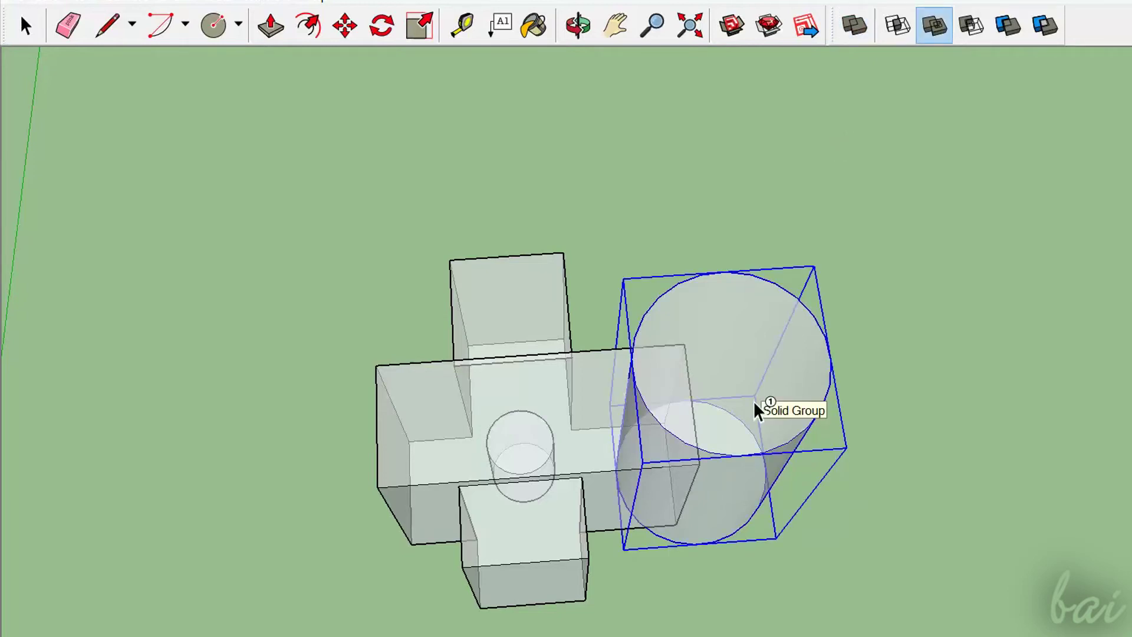
pyautogui.click(483, 329)
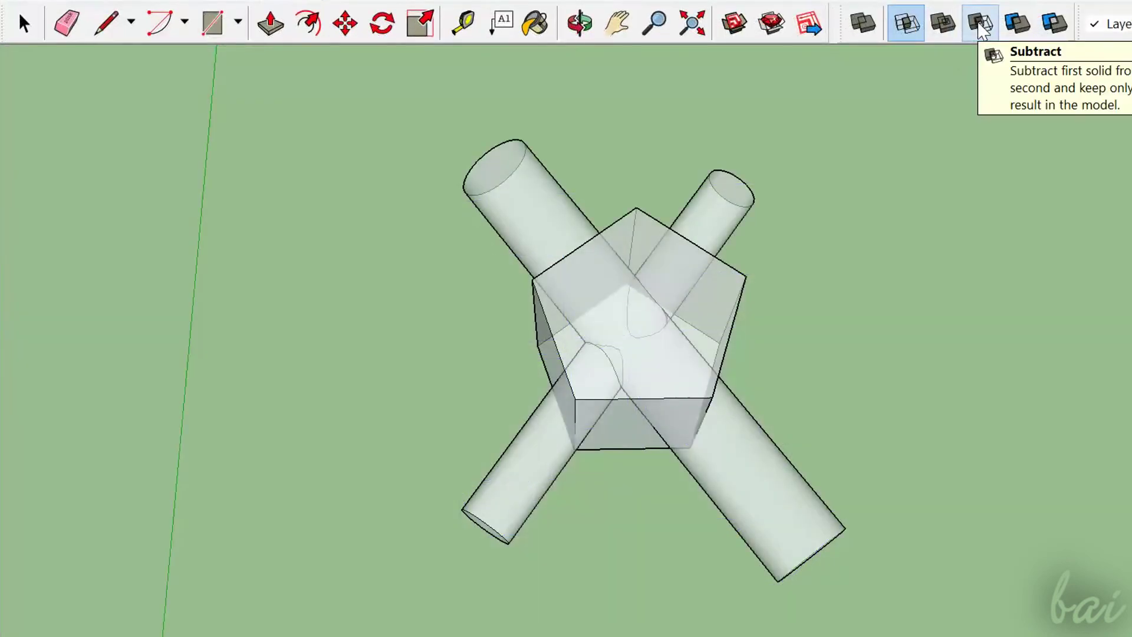
# Subtract the crossing cylinders from the pentagonal prism and orbit to inspect the channels
pyautogui.click(981, 27)
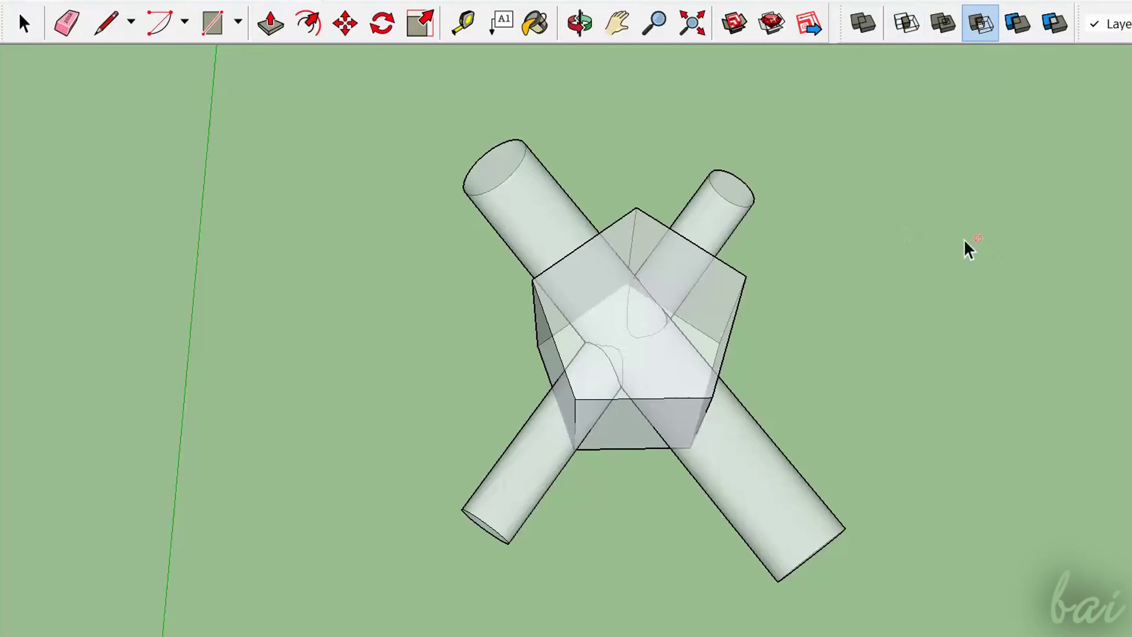
pyautogui.click(760, 461)
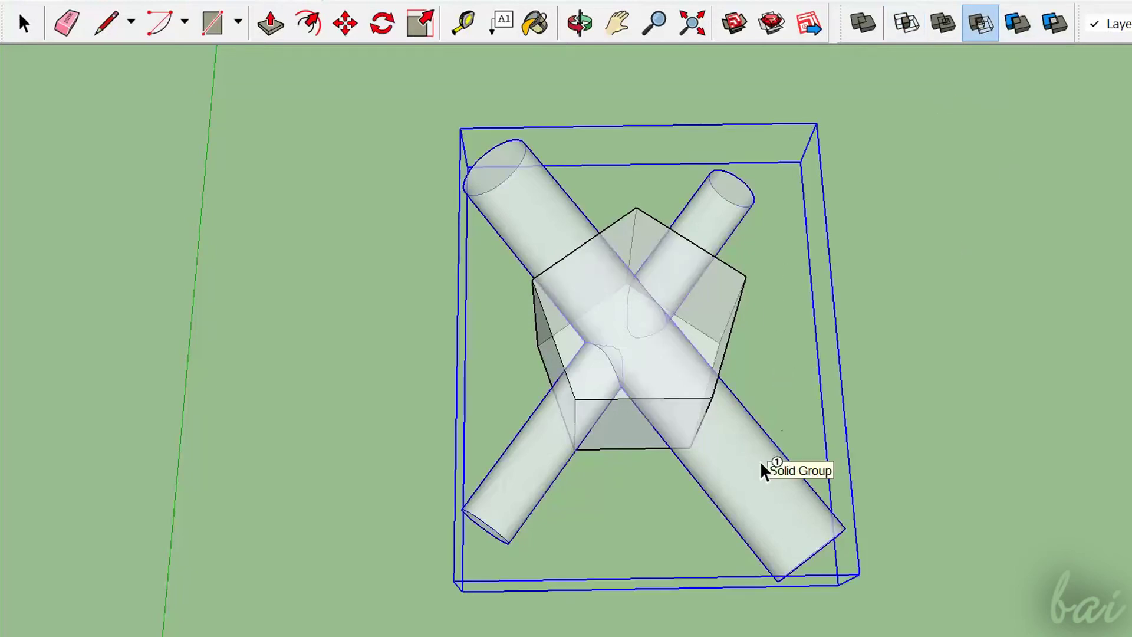
pyautogui.click(706, 329)
pyautogui.moveTo(918, 309)
pyautogui.mouseDown(button='middle')
pyautogui.moveTo(780, 451)
pyautogui.moveTo(814, 326)
pyautogui.moveTo(915, 245)
pyautogui.moveTo(895, 212)
pyautogui.moveTo(851, 273)
pyautogui.moveTo(544, 308)
pyautogui.moveTo(369, 230)
pyautogui.moveTo(277, 263)
pyautogui.moveTo(349, 549)
pyautogui.mouseUp(button='middle')
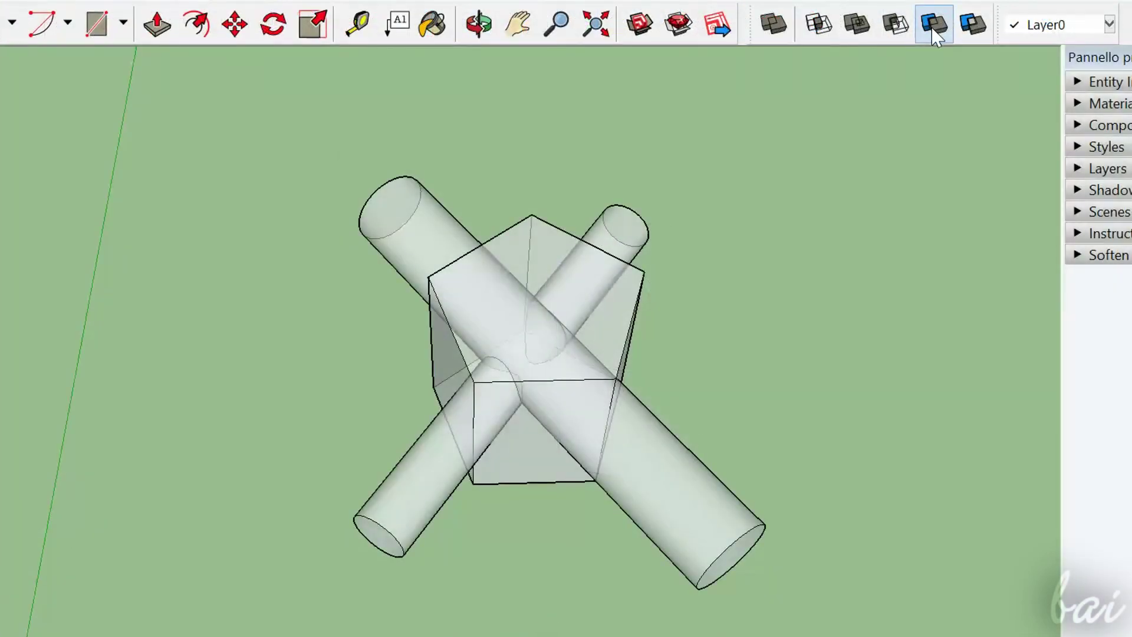
# Trim the crossing cylinders with the pentagonal prism
pyautogui.click(935, 25)
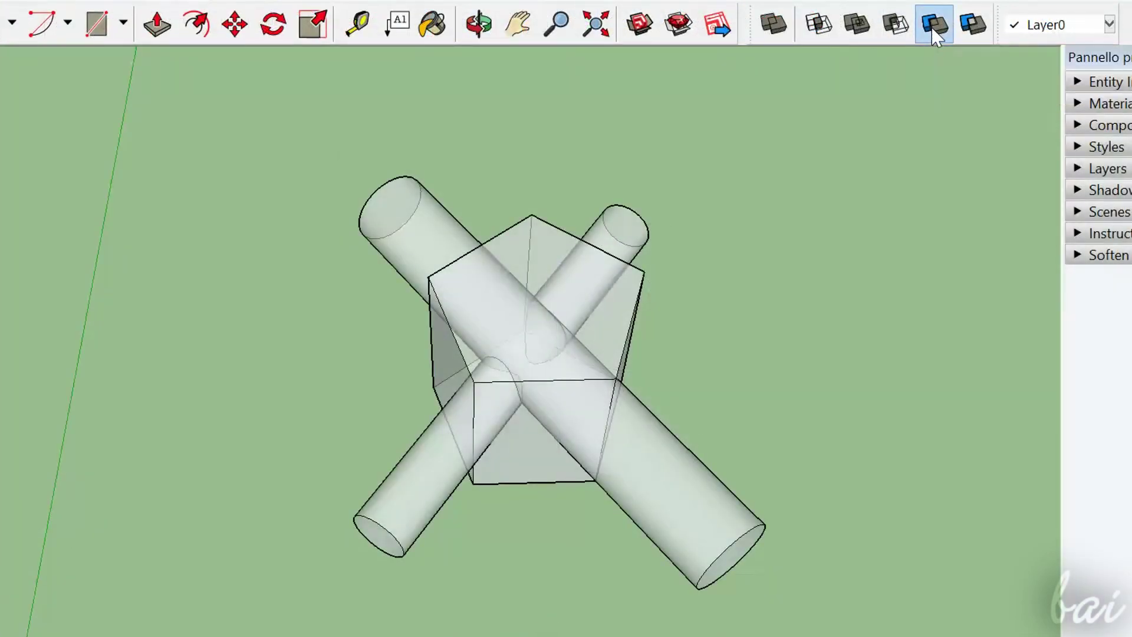
pyautogui.click(529, 243)
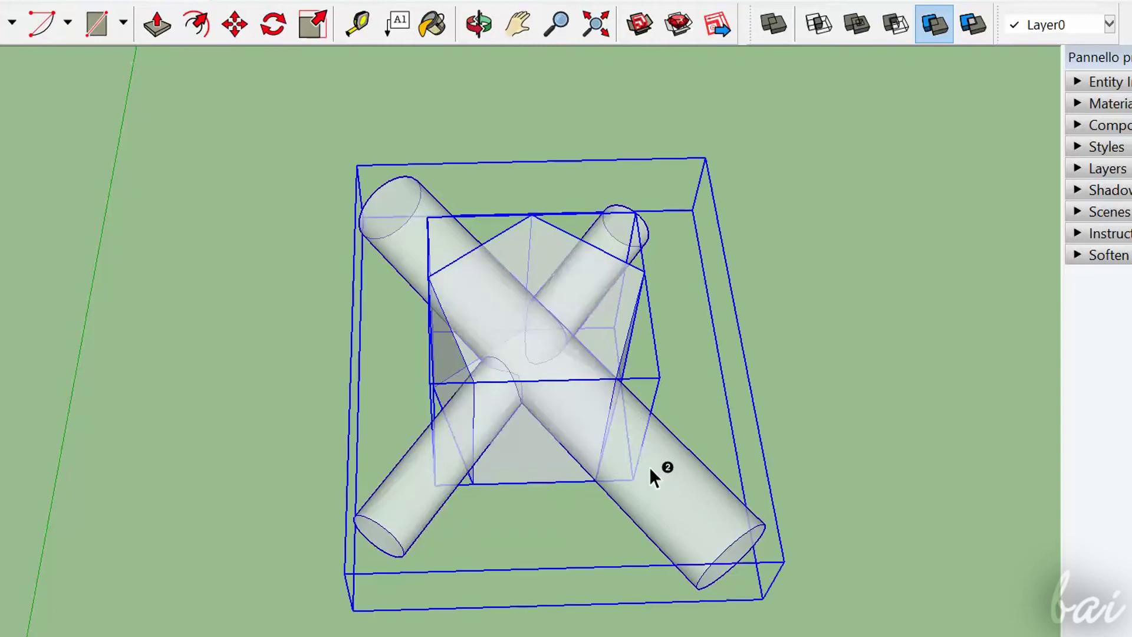
pyautogui.click(664, 482)
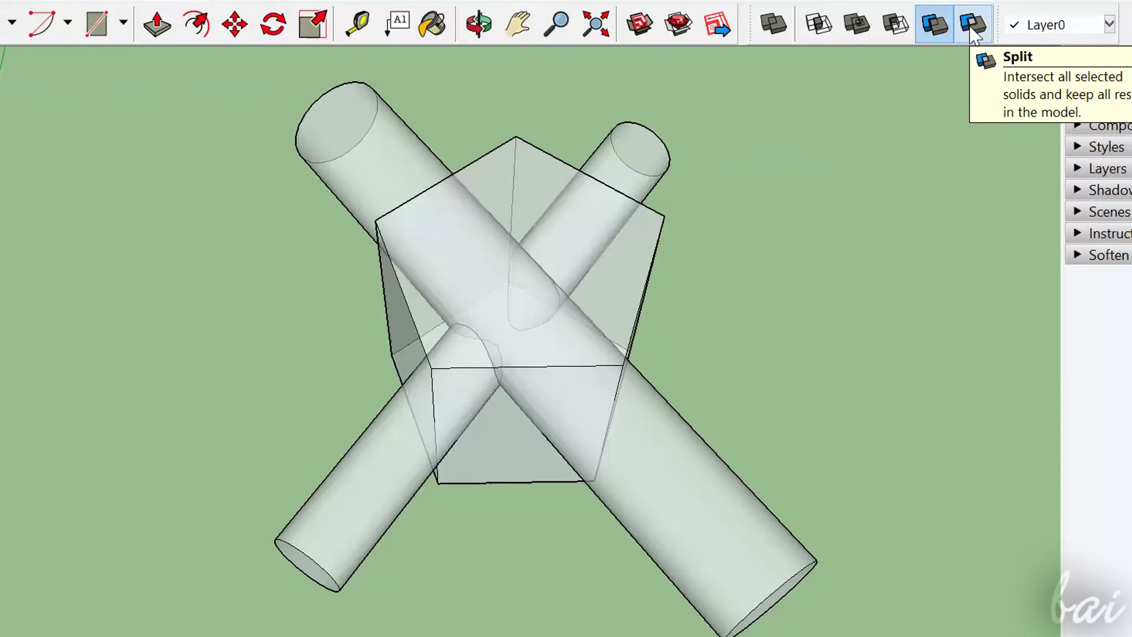
# Split the prism and cylinders along their intersections and orbit to inspect the pieces
pyautogui.click(973, 34)
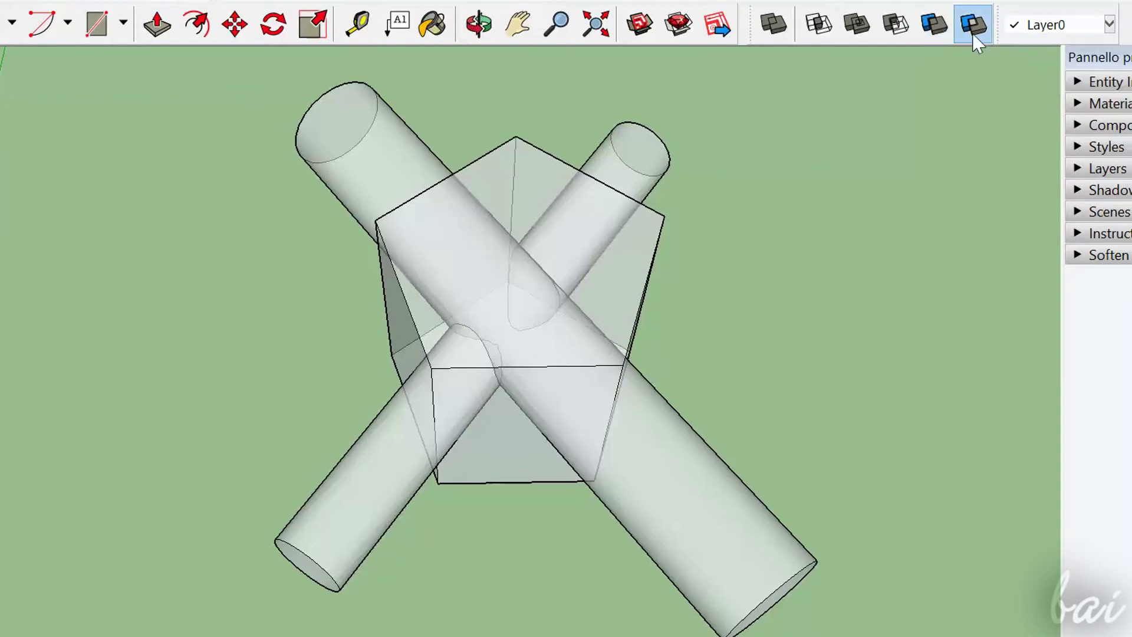
pyautogui.click(557, 247)
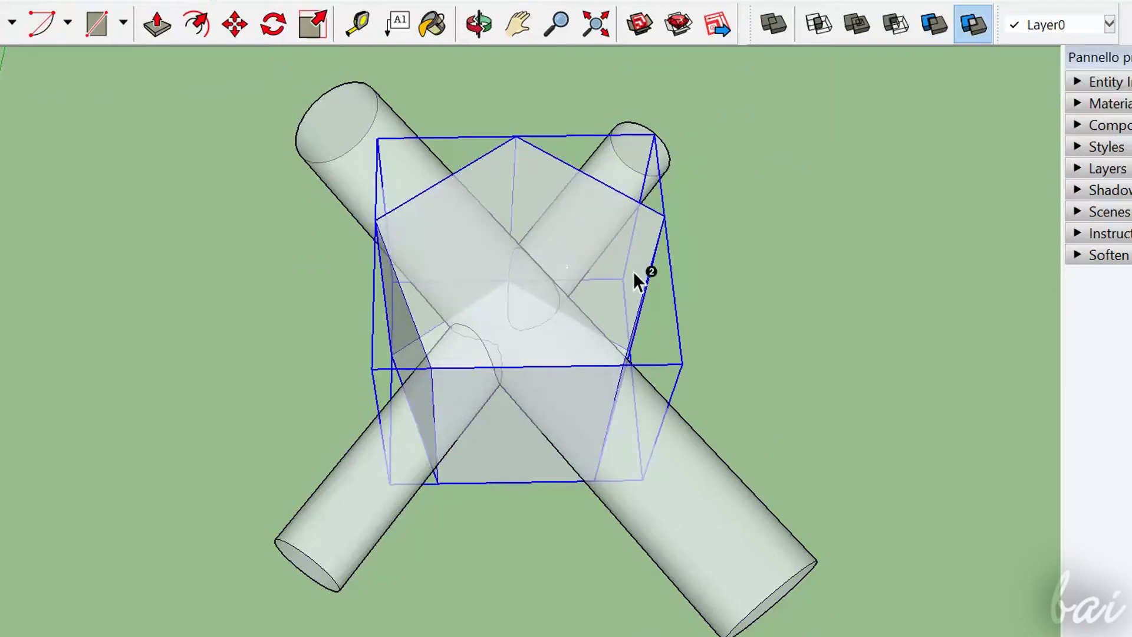
pyautogui.click(695, 497)
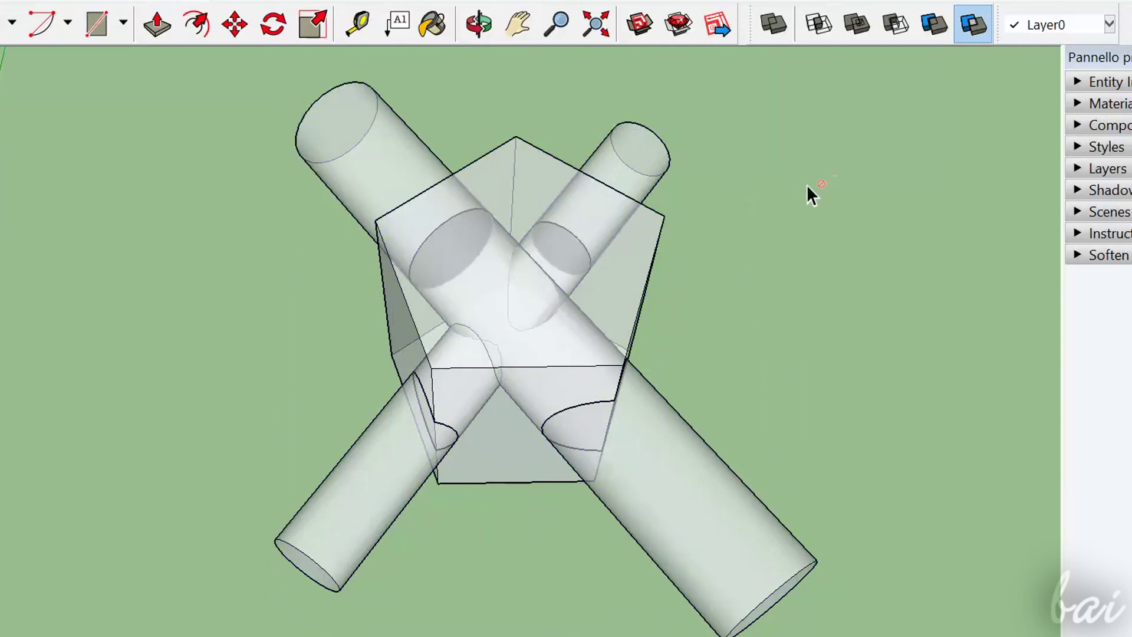
pyautogui.click(479, 24)
pyautogui.moveTo(765, 240)
pyautogui.mouseDown()
pyautogui.moveTo(788, 358)
pyautogui.moveTo(905, 152)
pyautogui.moveTo(1092, 114)
pyautogui.moveTo(895, 104)
pyautogui.moveTo(436, 165)
pyautogui.moveTo(129, 149)
pyautogui.moveTo(48, 91)
pyautogui.moveTo(114, 404)
pyautogui.mouseUp()
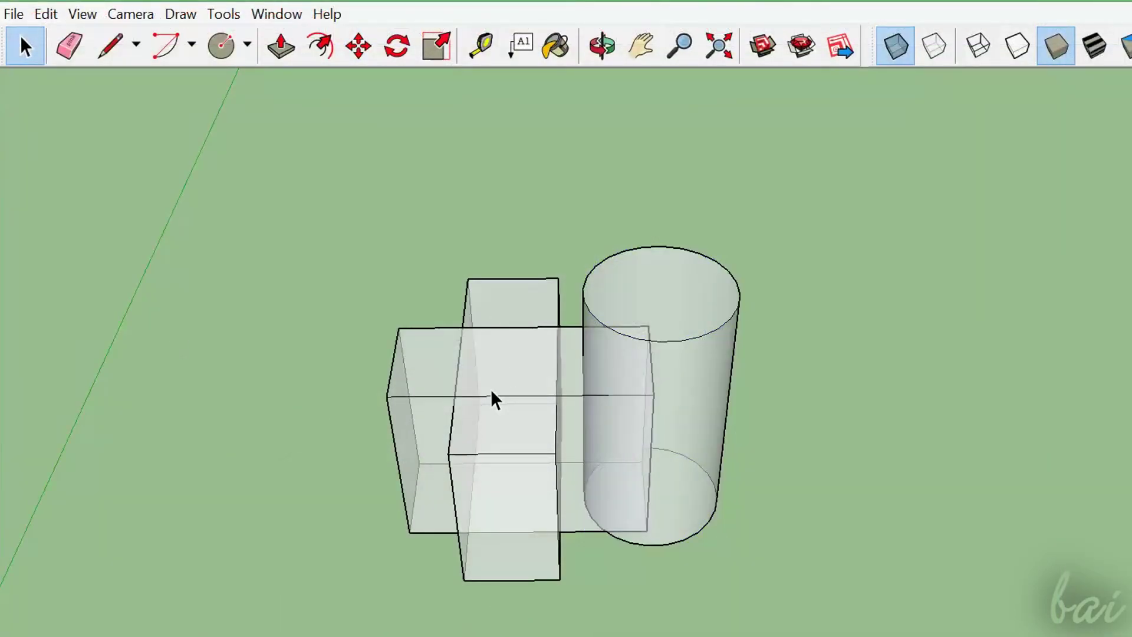
# Attempt an Intersect between the cylinder and the boxes, then cancel it
pyautogui.click(490, 394)
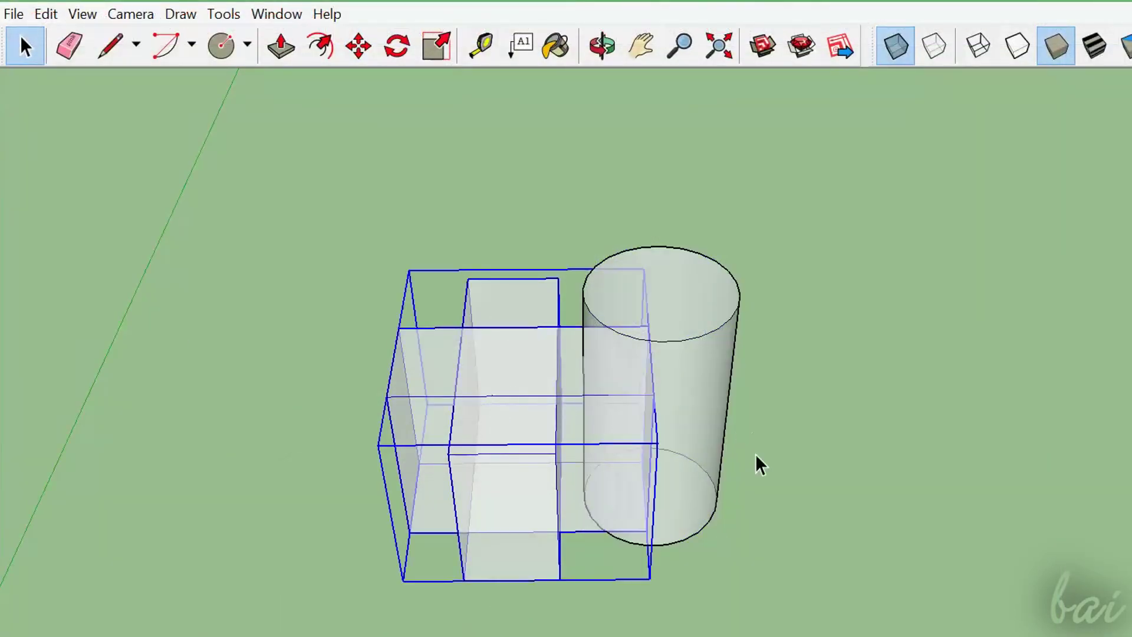
pyautogui.click(705, 348)
pyautogui.click(951, 50)
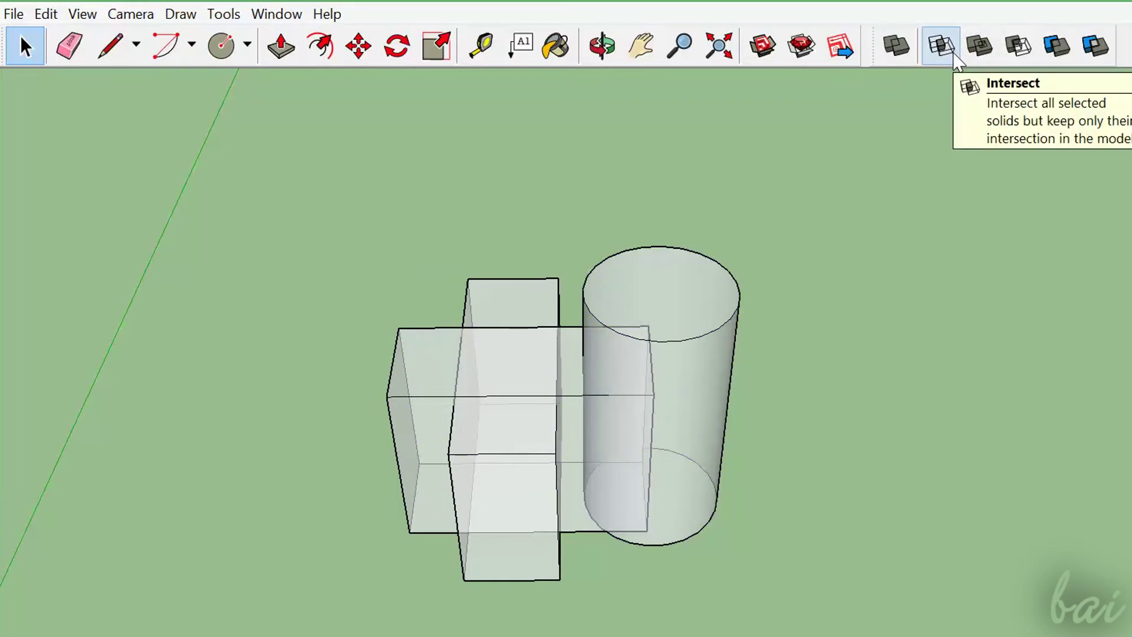
pyautogui.click(954, 52)
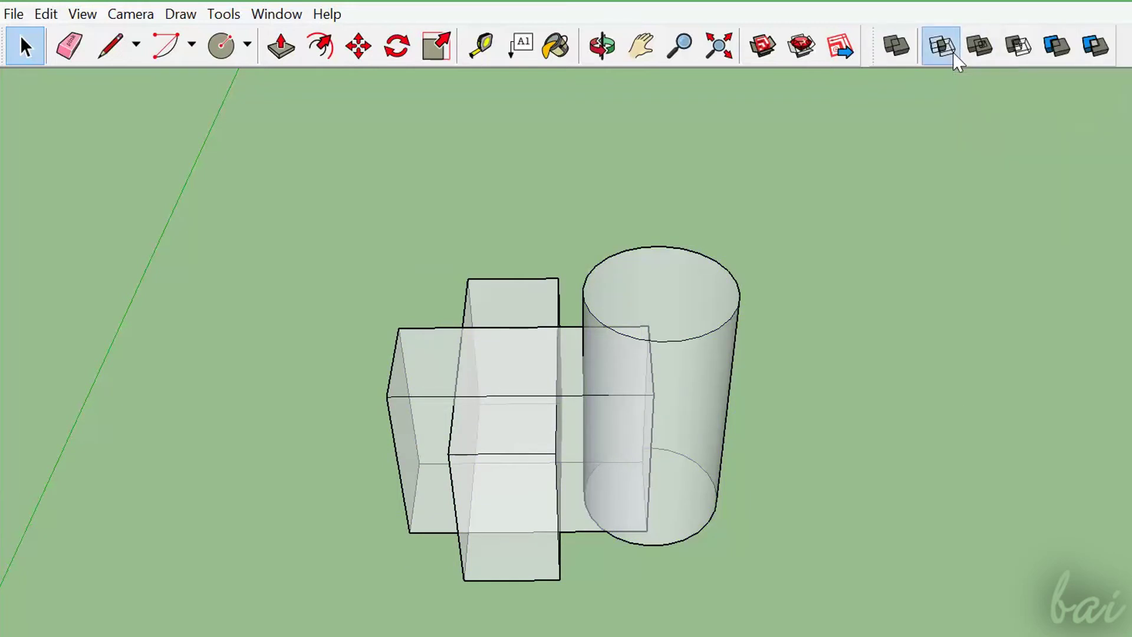
pyautogui.click(684, 303)
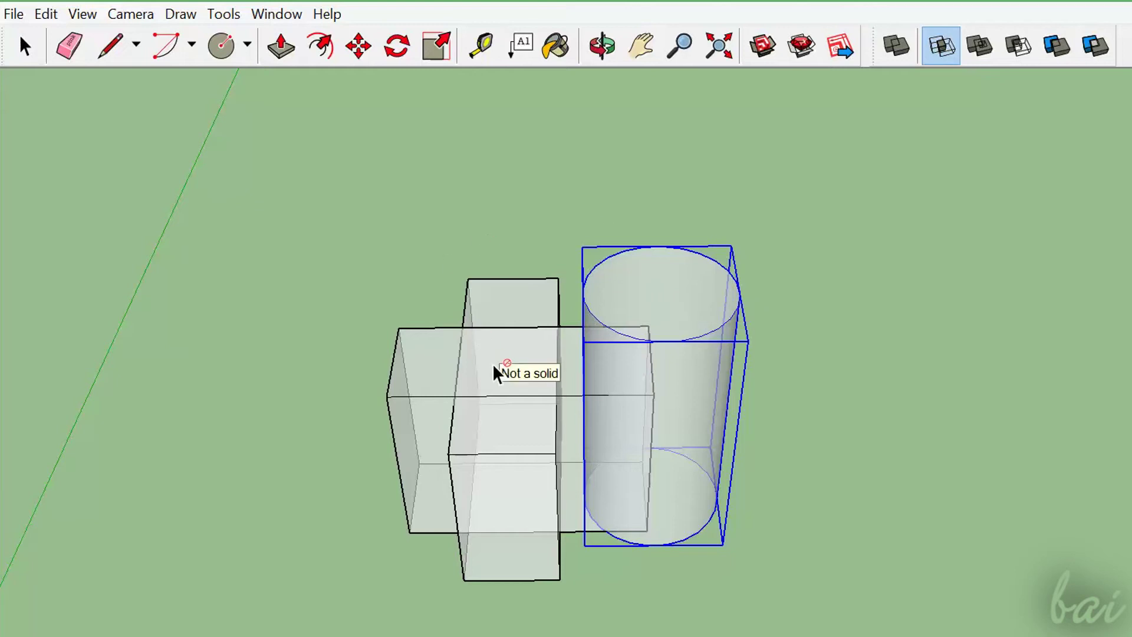
pyautogui.press('space')
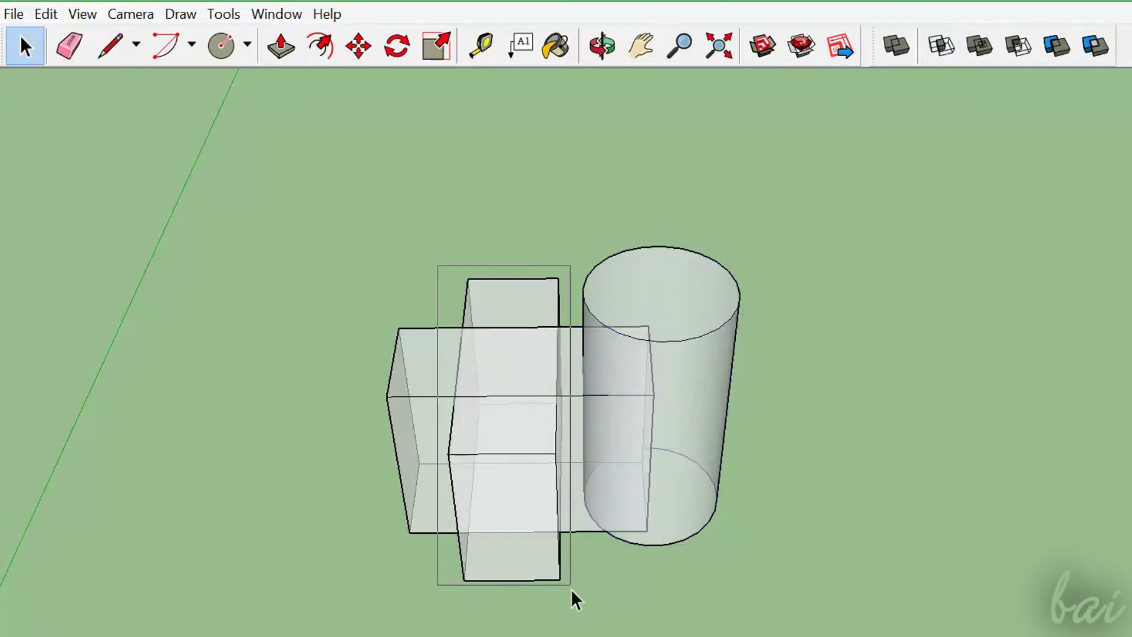
# Box-select the horizontal box and group it from the right-click menu
pyautogui.rightClick(515, 292)
pyautogui.click(321, 446)
pyautogui.moveTo(366, 311); pyautogui.dragTo(643, 563)
pyautogui.rightClick(424, 362)
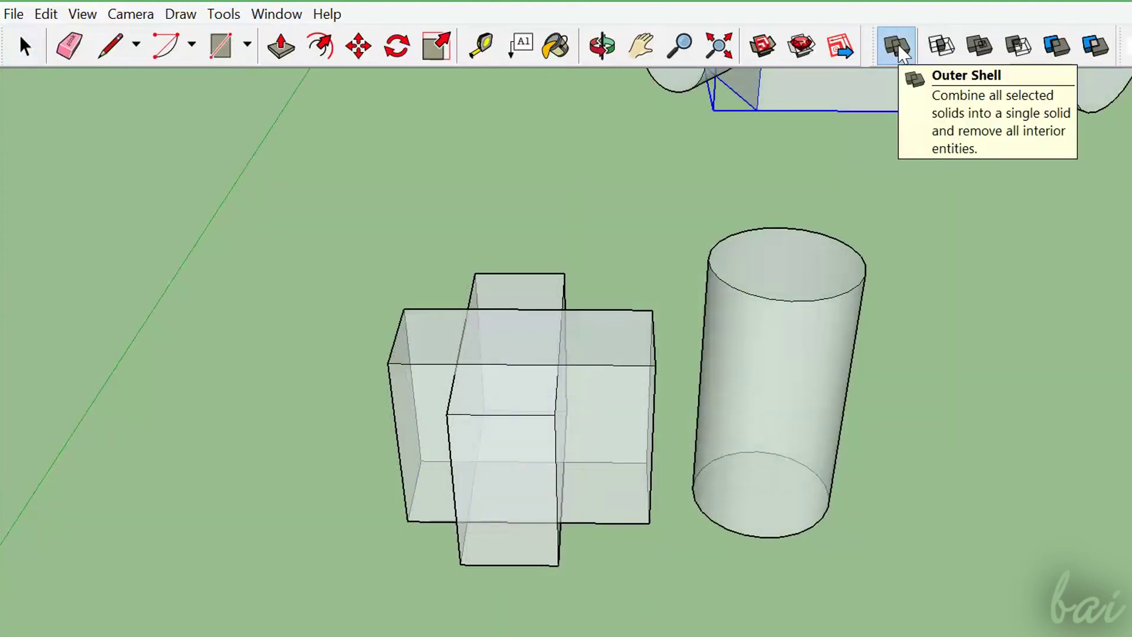
# Outer Shell the vertical and horizontal boxes into one cross-shaped solid
pyautogui.click(901, 52)
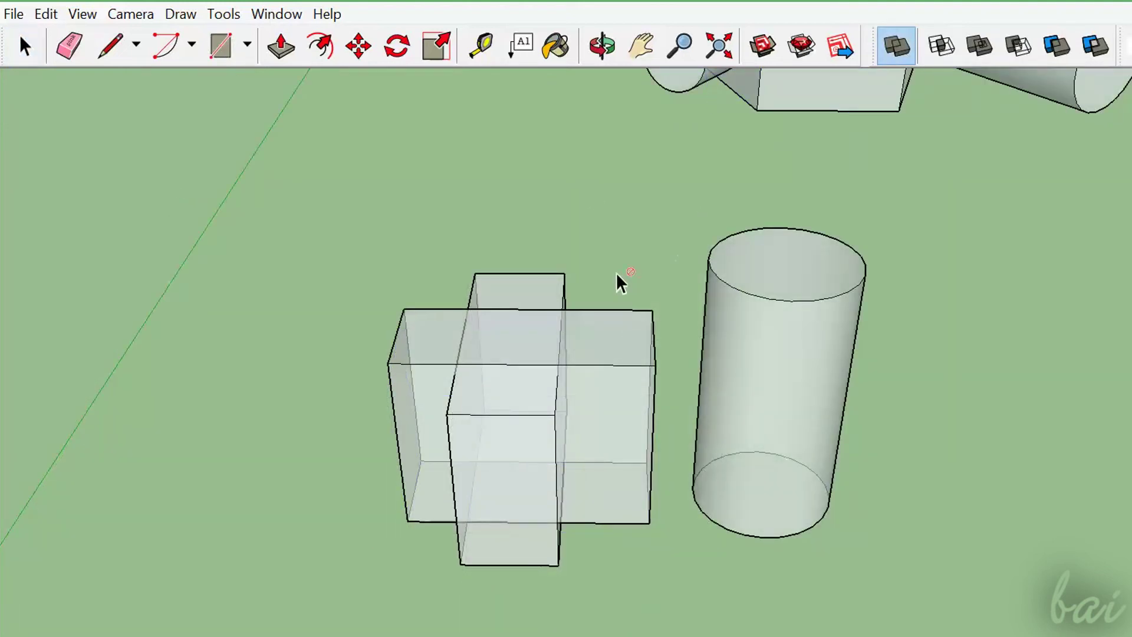
pyautogui.click(536, 280)
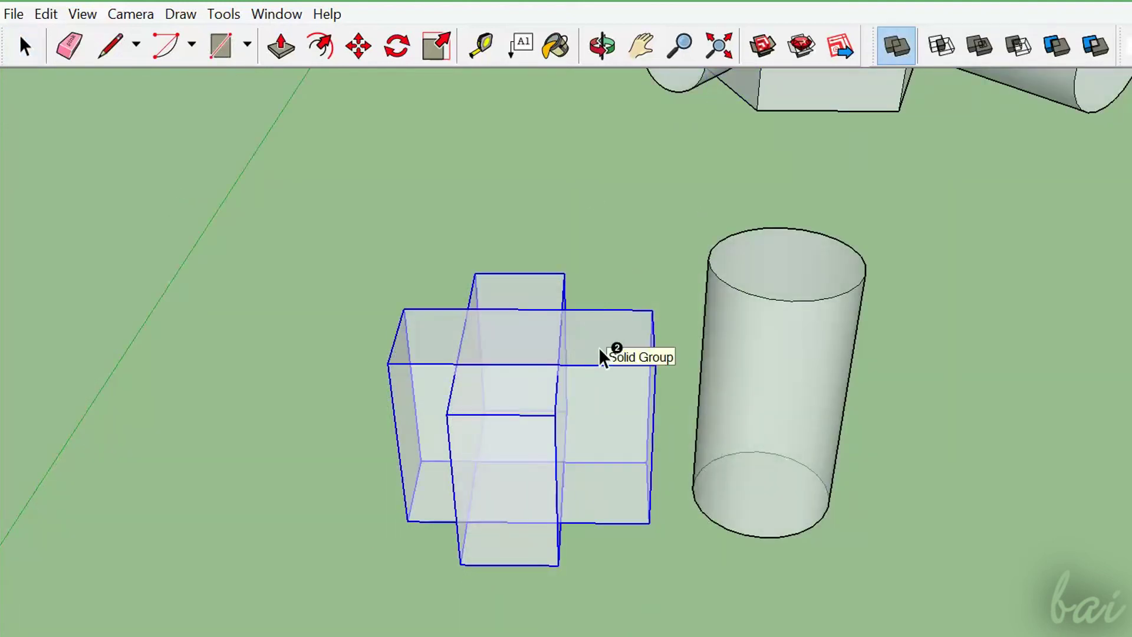
pyautogui.click(599, 347)
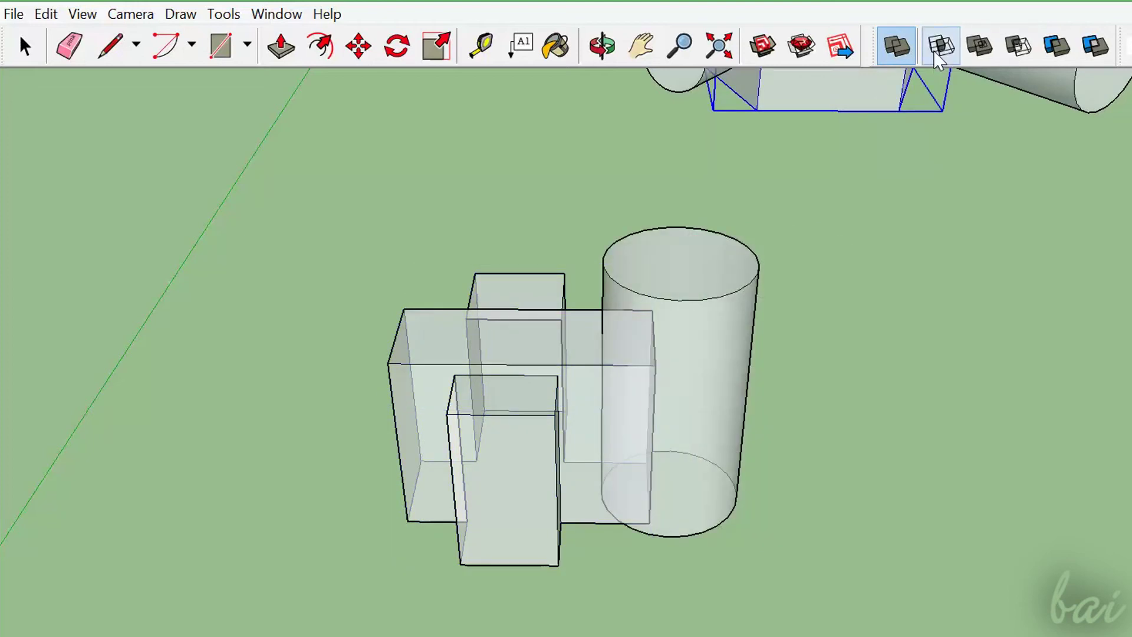
# Intersect the cross with the cylinder, keeping only their overlap
pyautogui.click(936, 53)
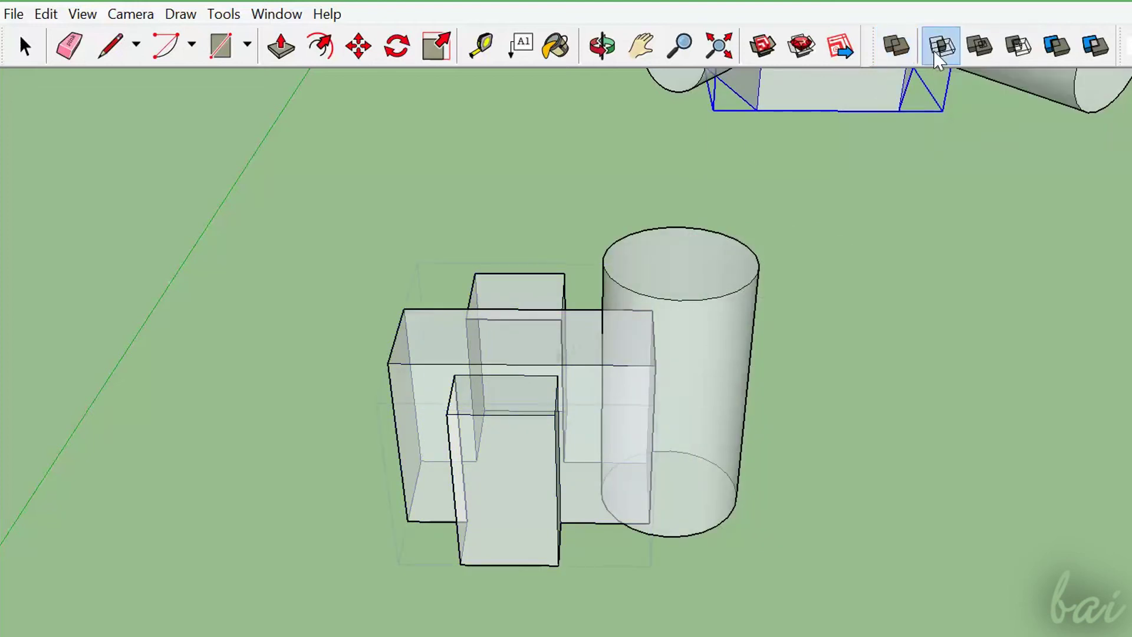
pyautogui.click(557, 348)
pyautogui.click(717, 254)
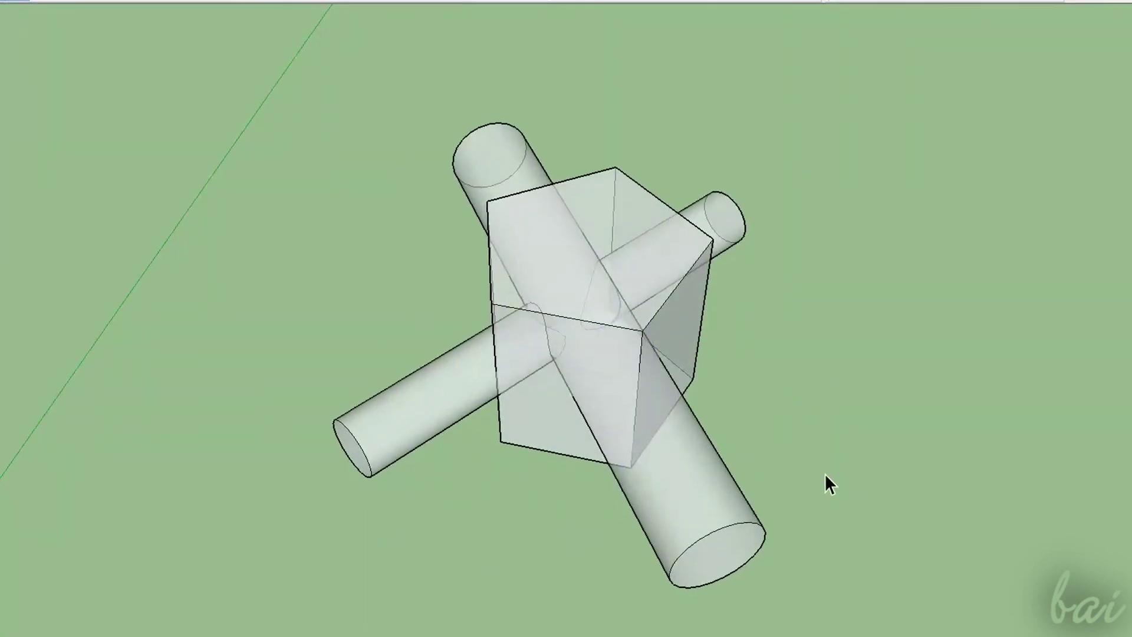
# Apply Intersect Faces With Model to the crossing cylinders group on the cube
pyautogui.click(695, 488)
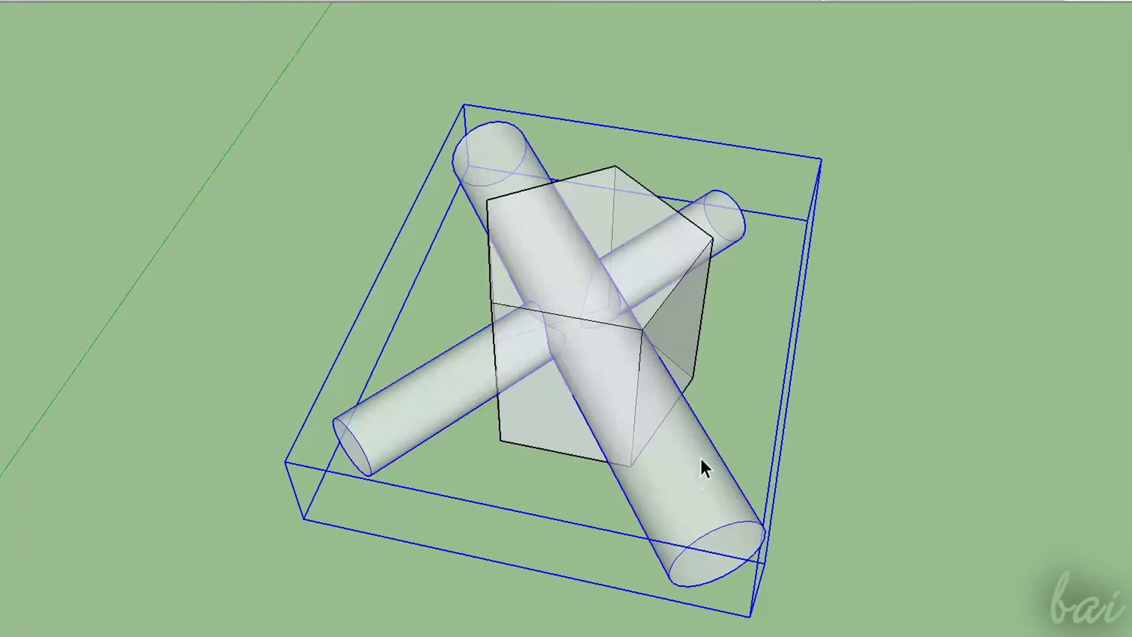
pyautogui.rightClick(711, 472)
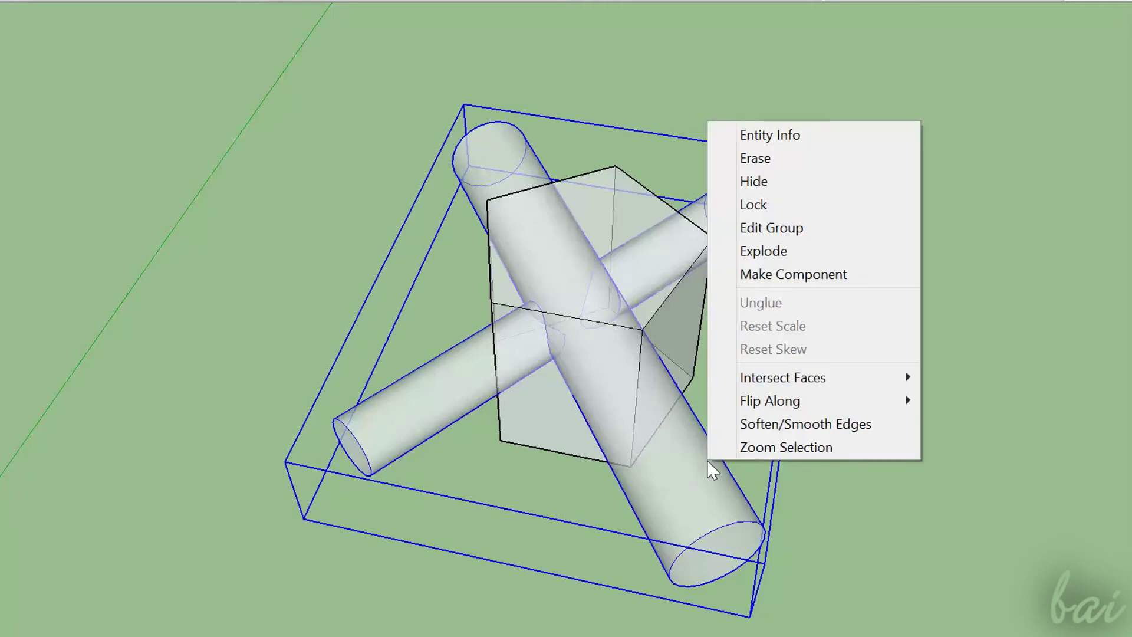
pyautogui.moveTo(783, 377)
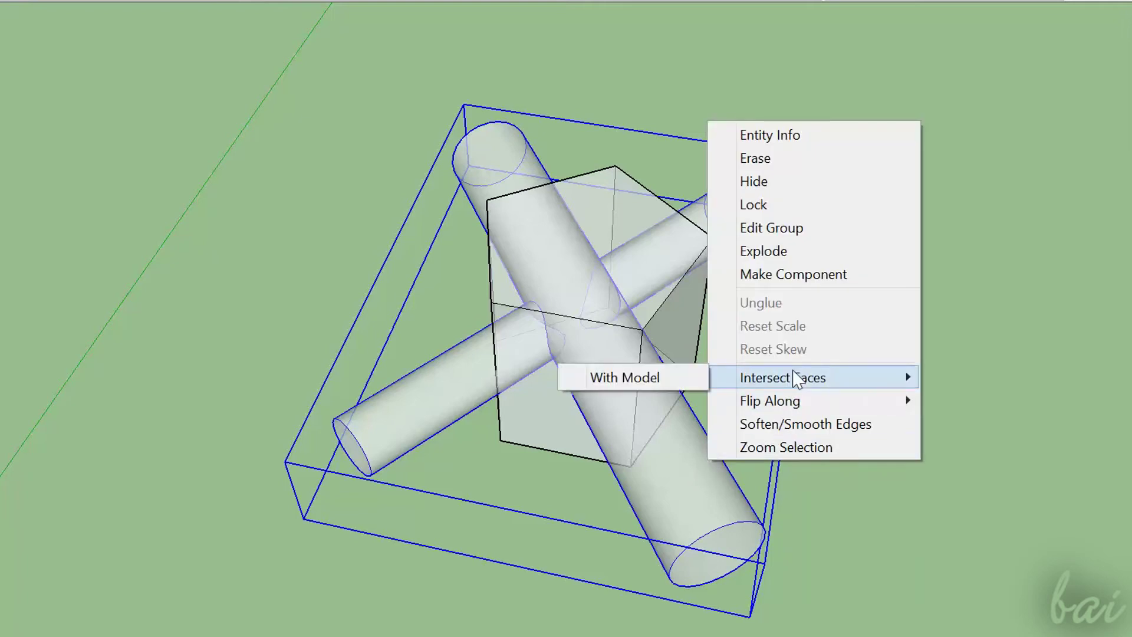
pyautogui.click(700, 377)
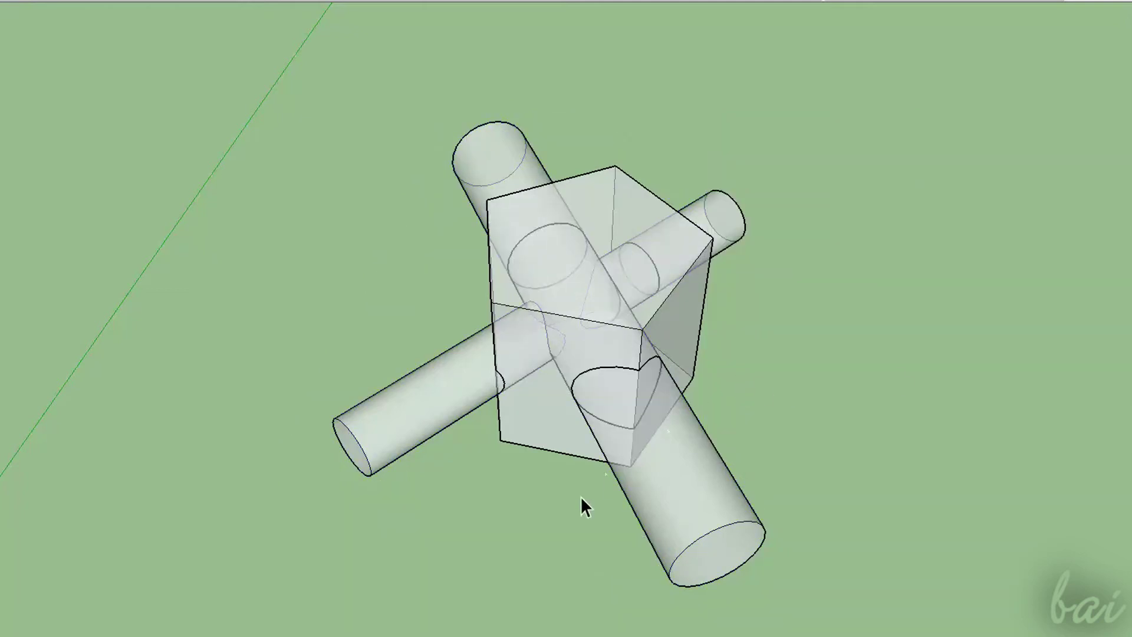
pyautogui.scroll(-5, 580, 496)
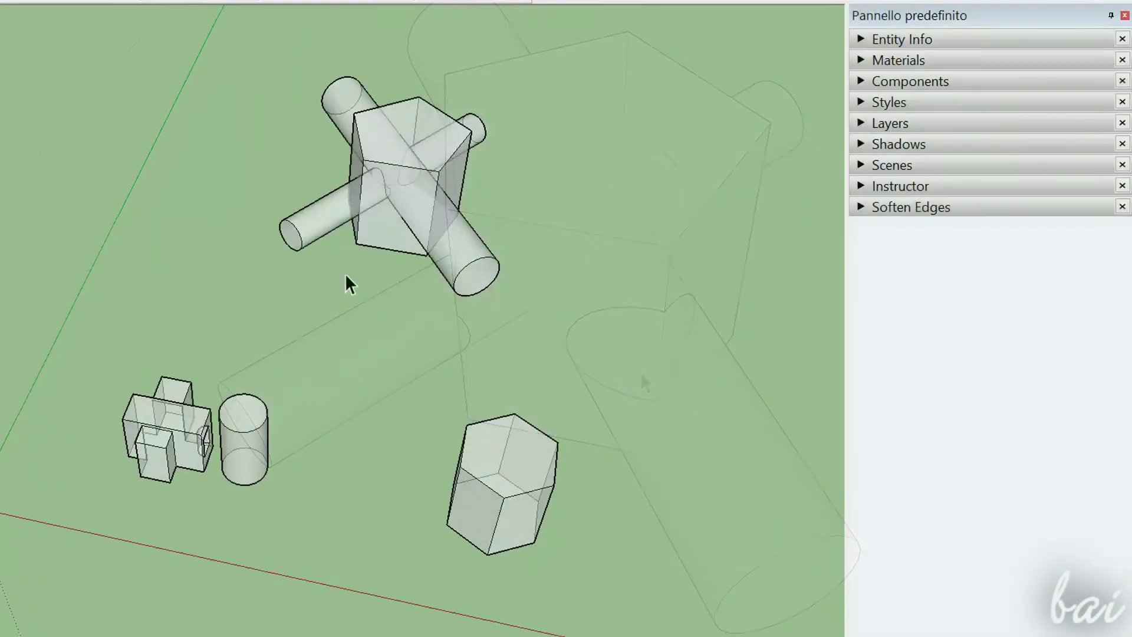
pyautogui.click(868, 124)
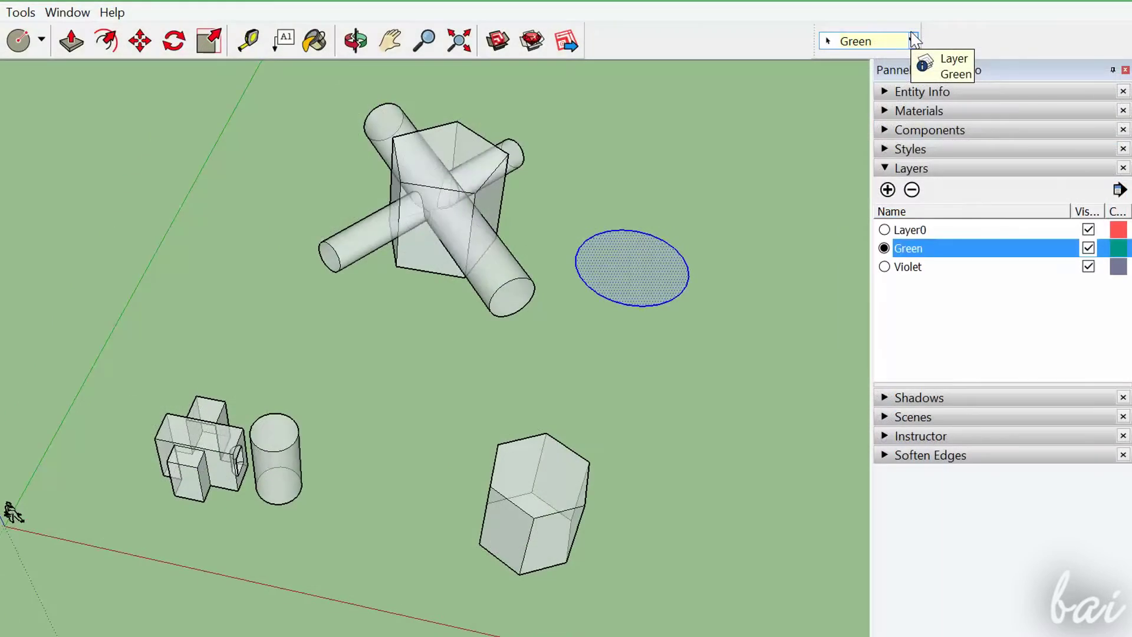
pyautogui.click(900, 290)
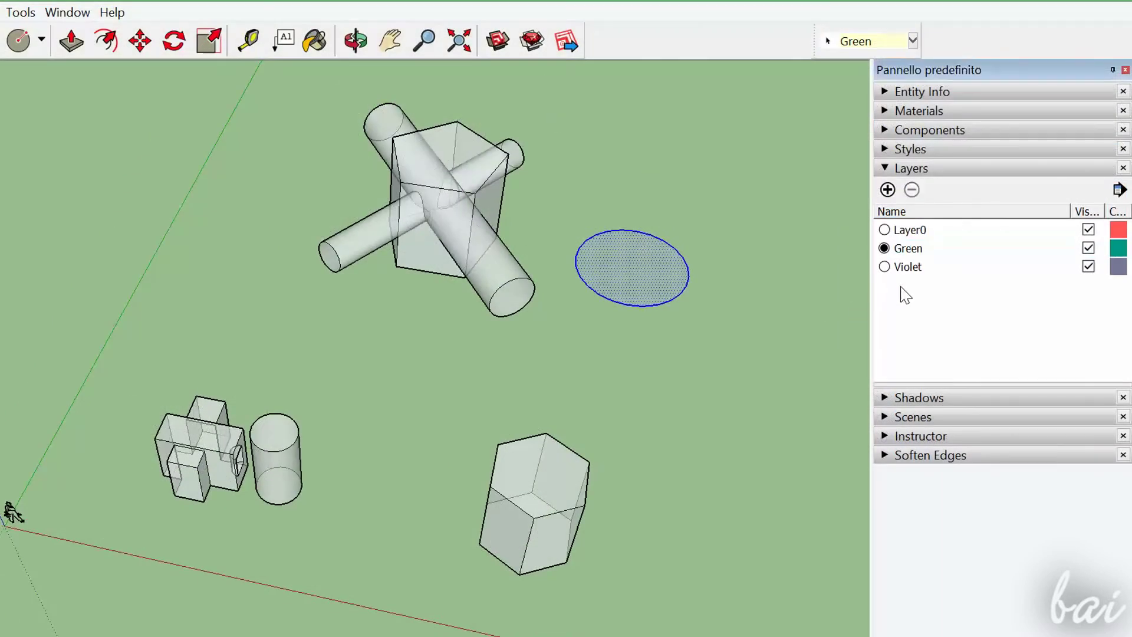
pyautogui.click(834, 321)
pyautogui.click(907, 322)
pyautogui.click(885, 229)
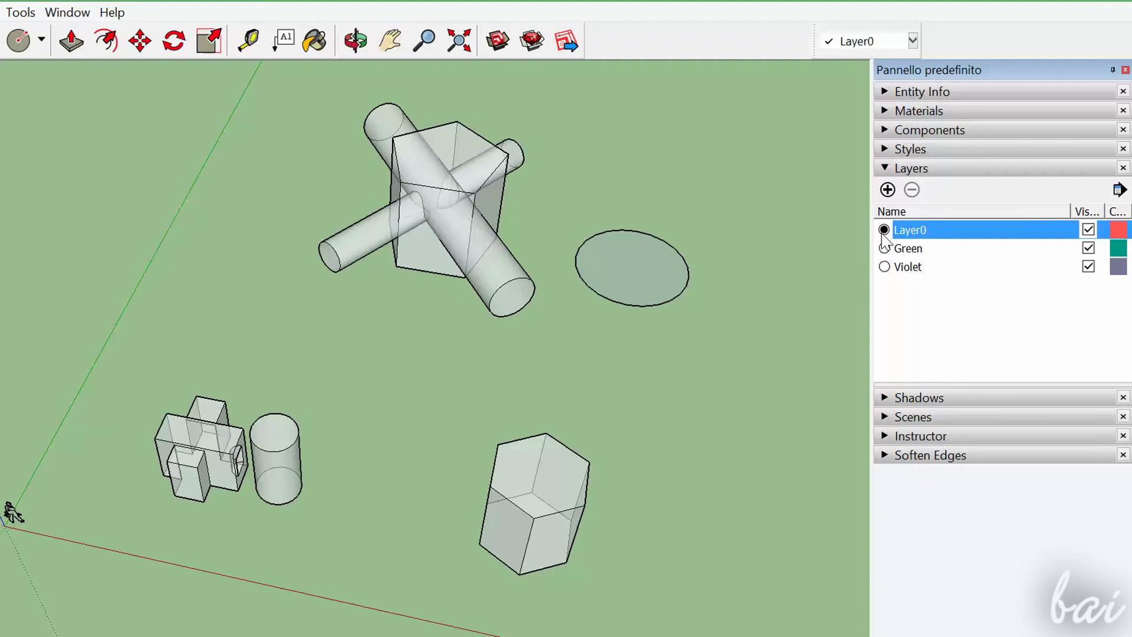
pyautogui.click(1089, 248)
pyautogui.click(1088, 249)
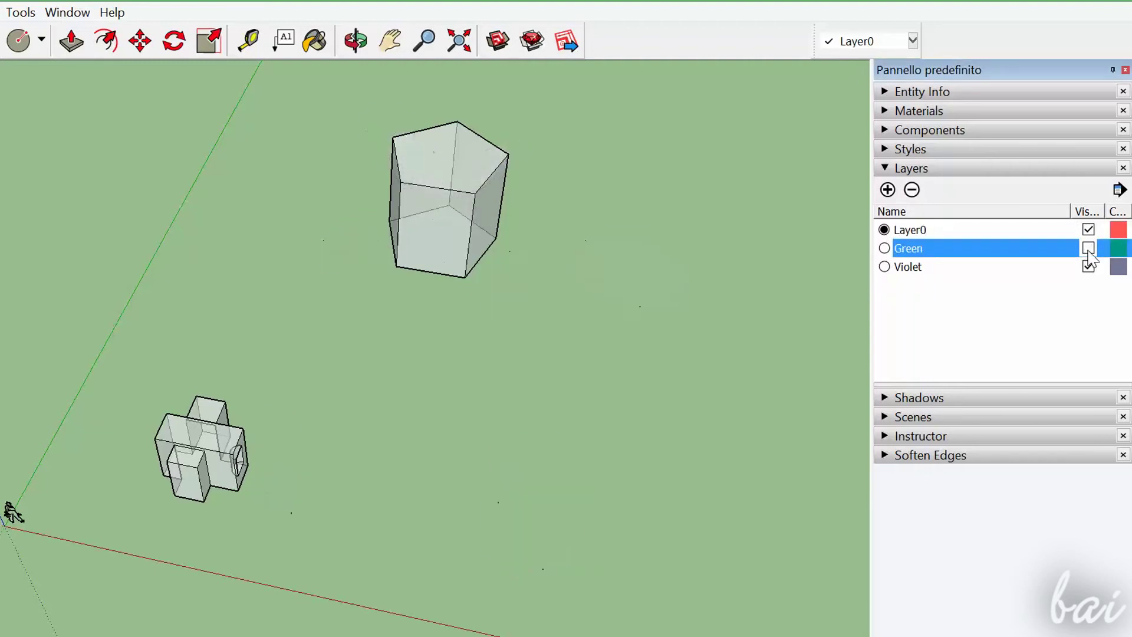
pyautogui.click(1089, 249)
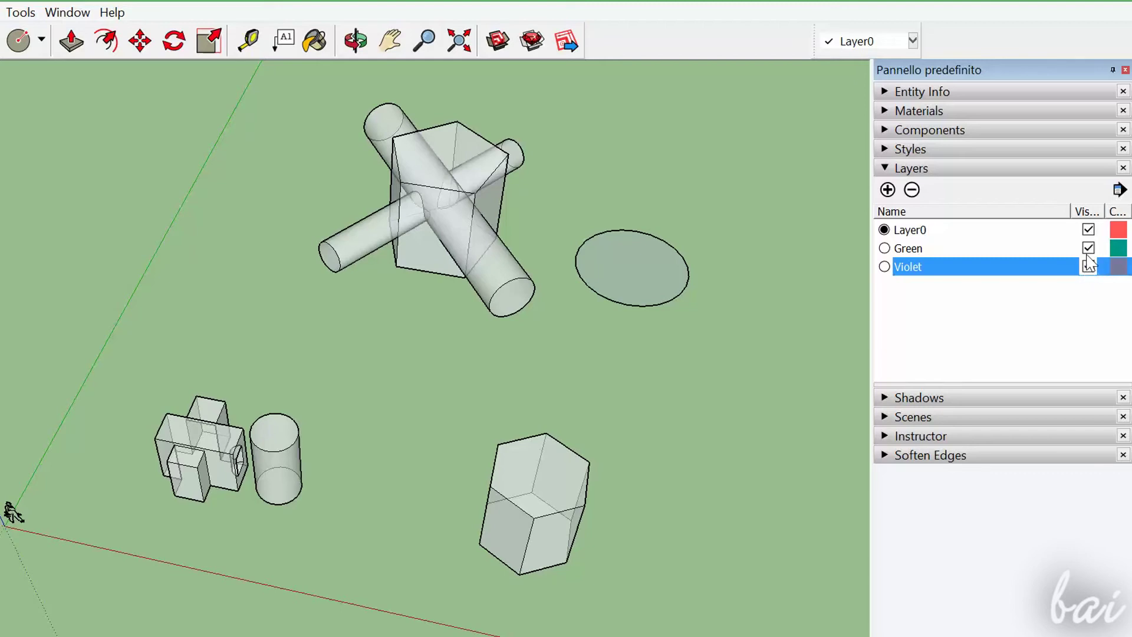
pyautogui.click(1088, 248)
pyautogui.click(884, 248)
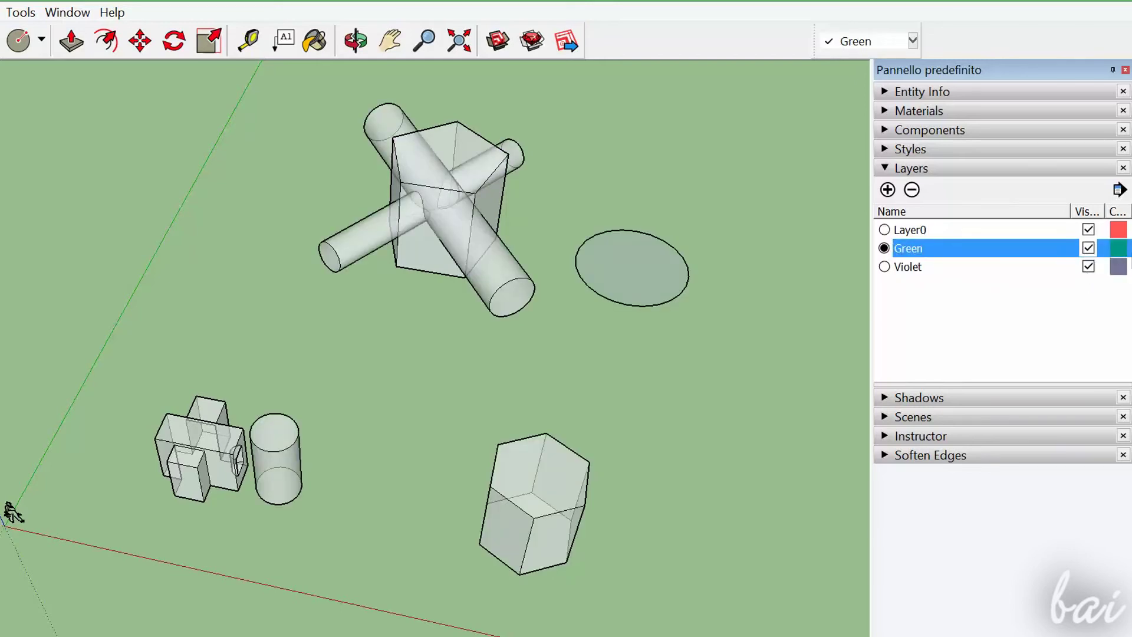
pyautogui.click(1089, 229)
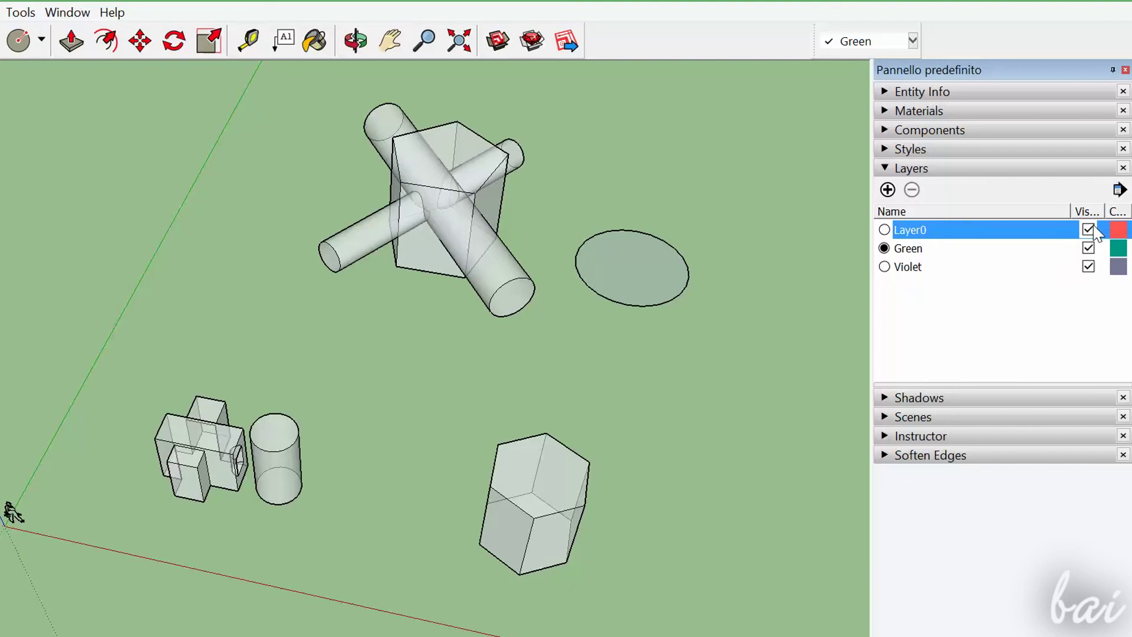
pyautogui.click(1090, 230)
pyautogui.click(904, 267)
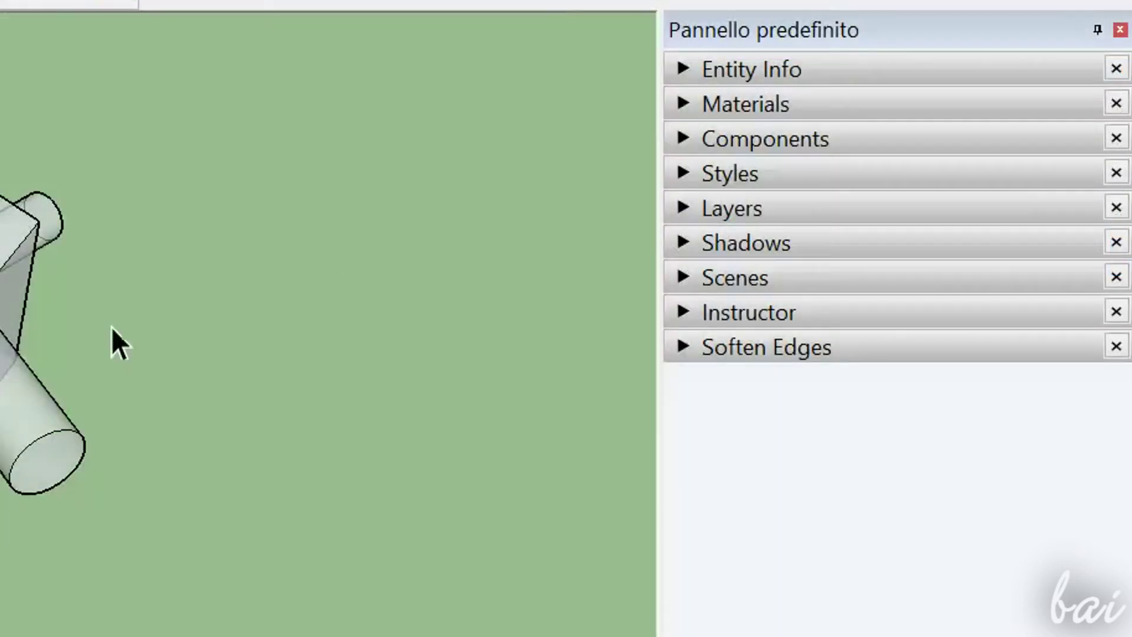
# Create layers Green and Violet in the Layers tray and set Green as current
pyautogui.click(687, 212)
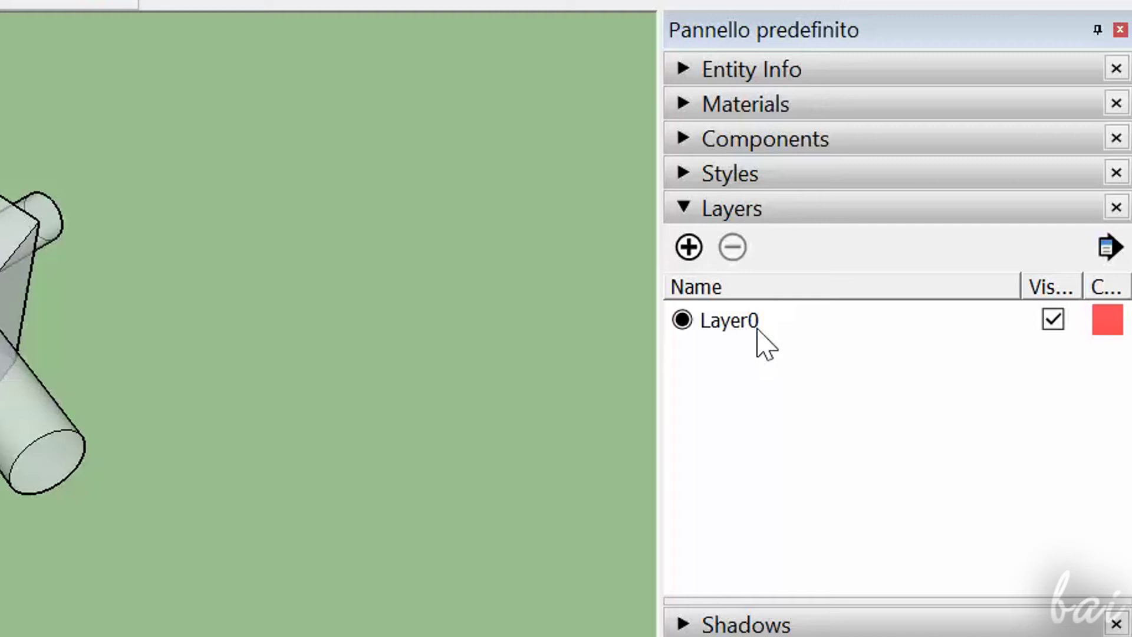
pyautogui.click(689, 246)
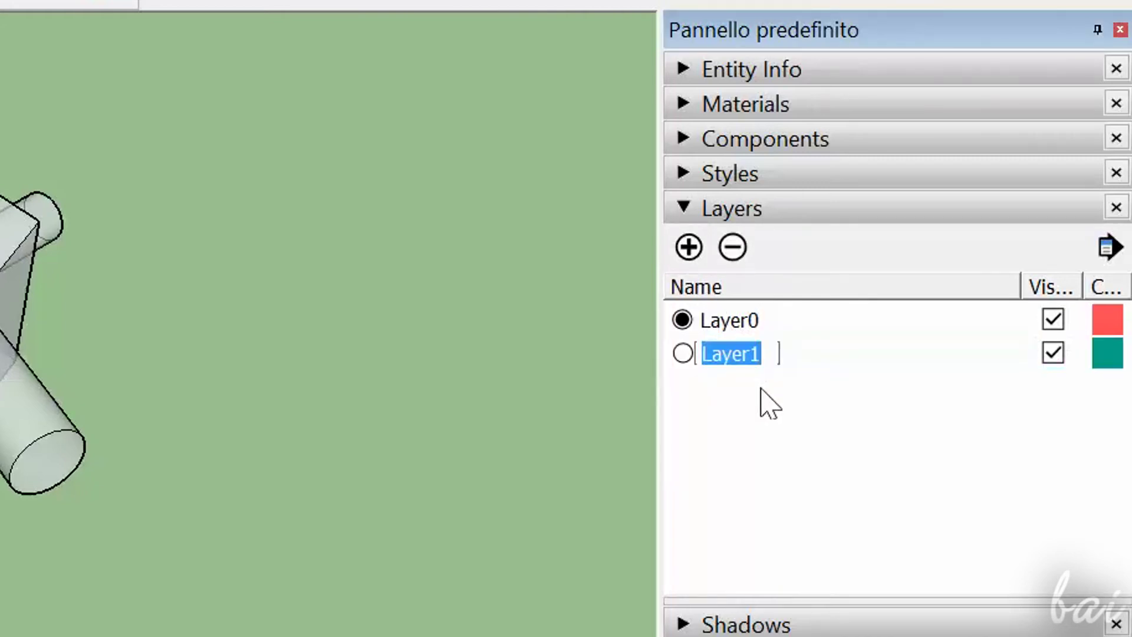
pyautogui.write('Gr')
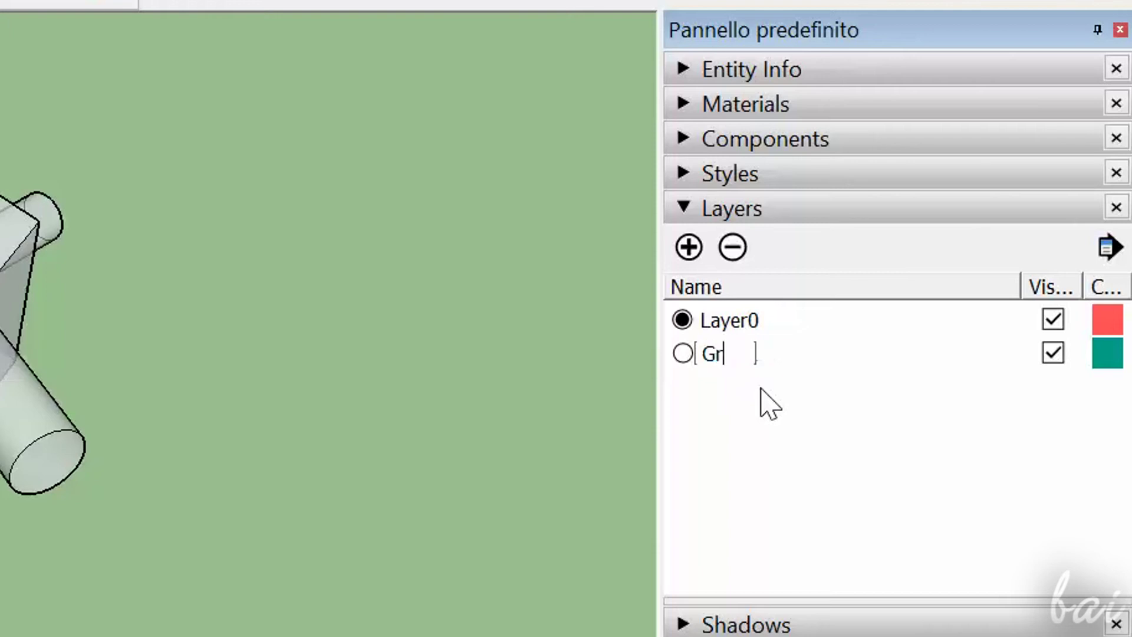
pyautogui.write('een')
pyautogui.click(762, 412)
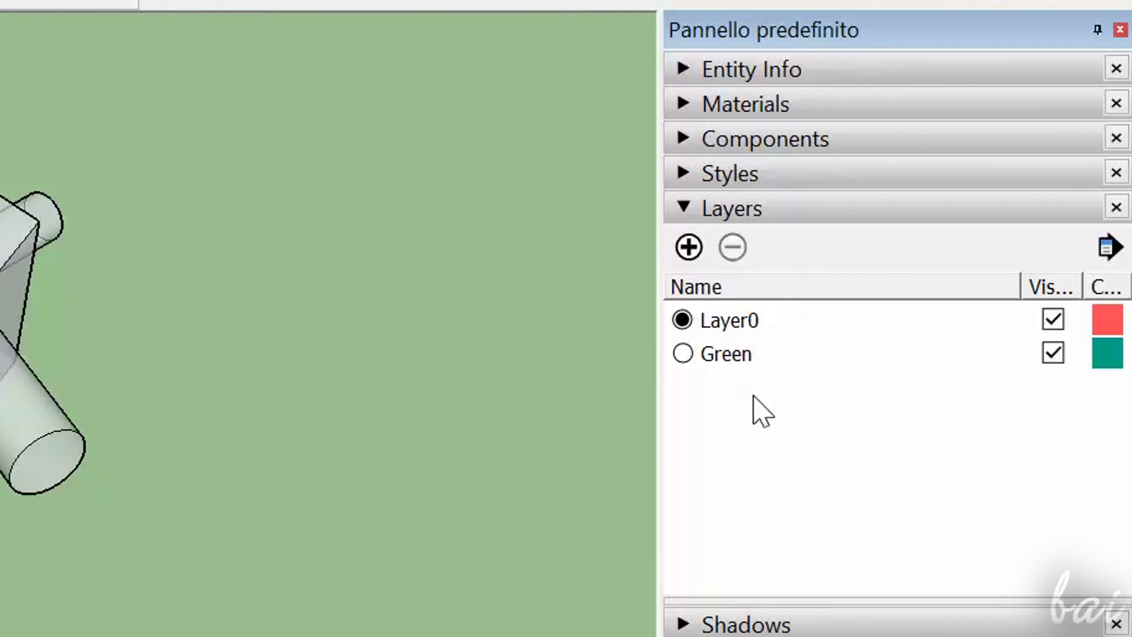
pyautogui.click(689, 246)
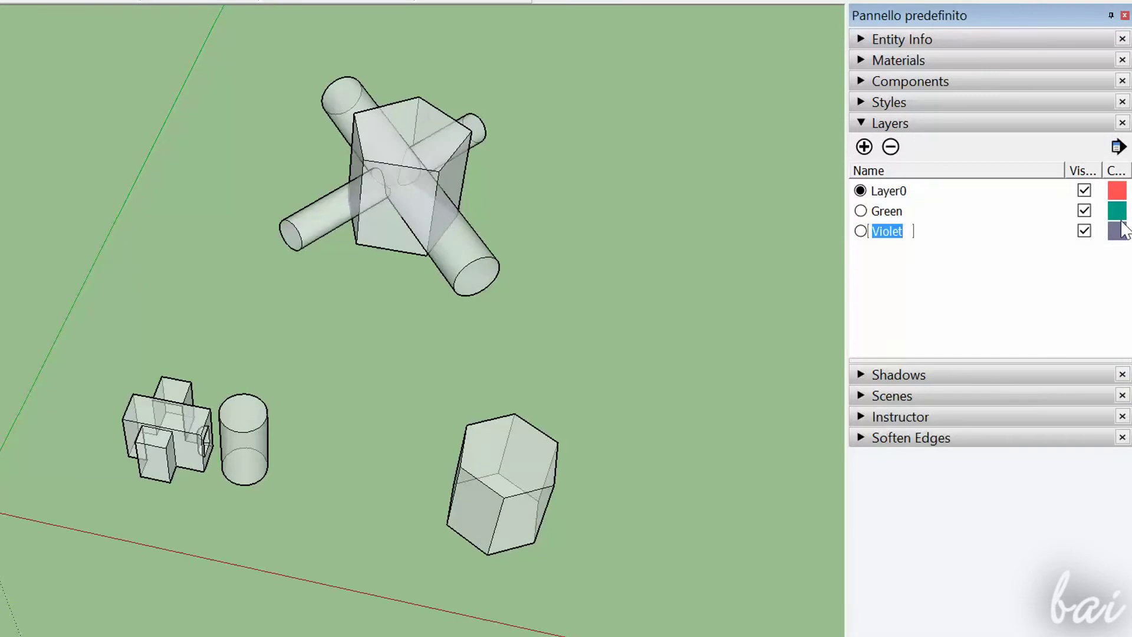
pyautogui.click(1116, 190)
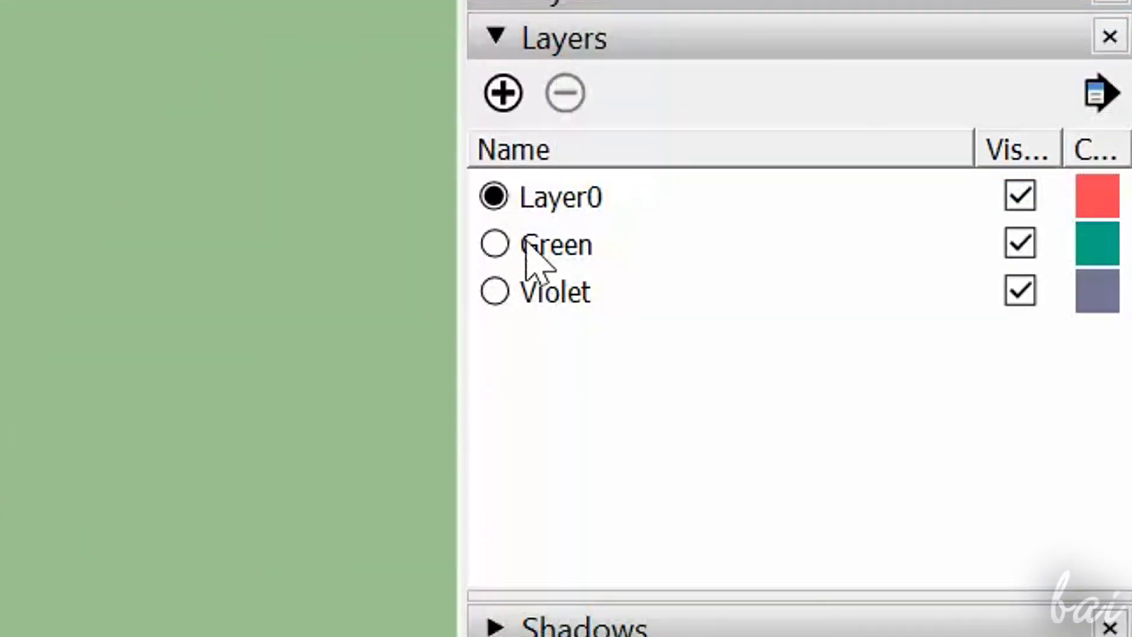
pyautogui.click(532, 248)
pyautogui.click(506, 242)
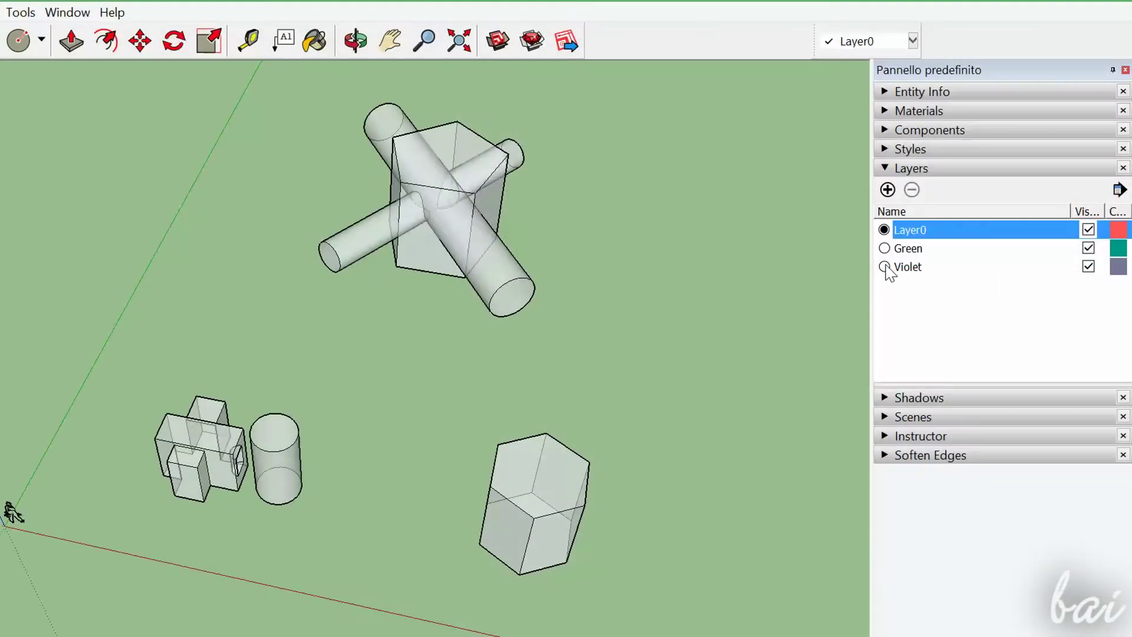
# Make Green the current layer, then draw a circle on the ground beside the cross and select it
pyautogui.click(884, 248)
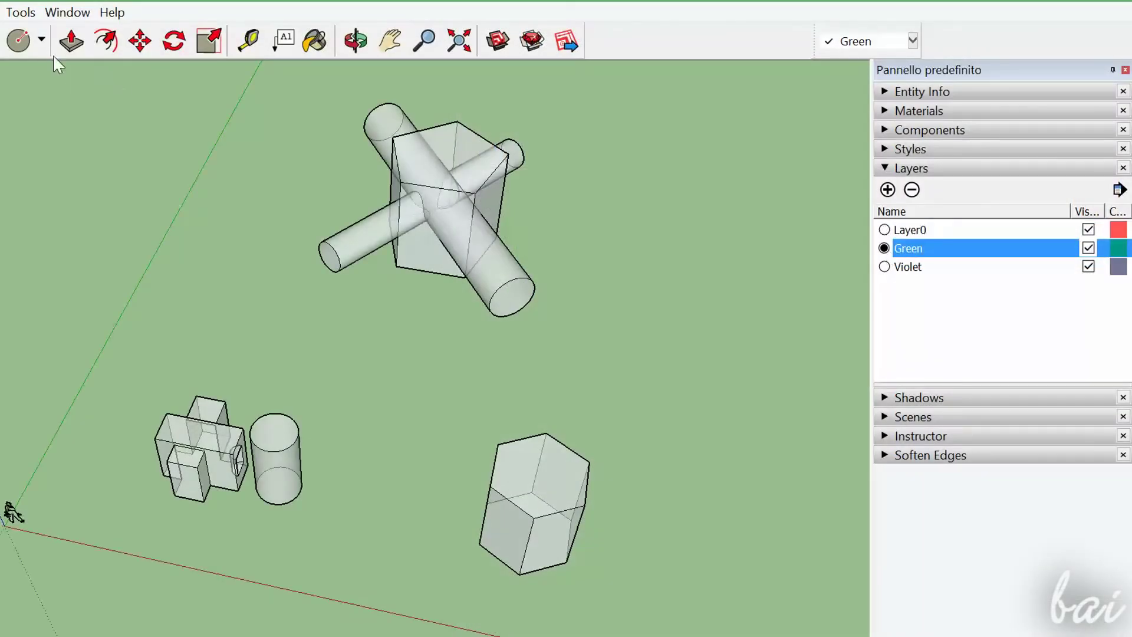
pyautogui.click(18, 40)
pyautogui.click(632, 268)
pyautogui.click(678, 298)
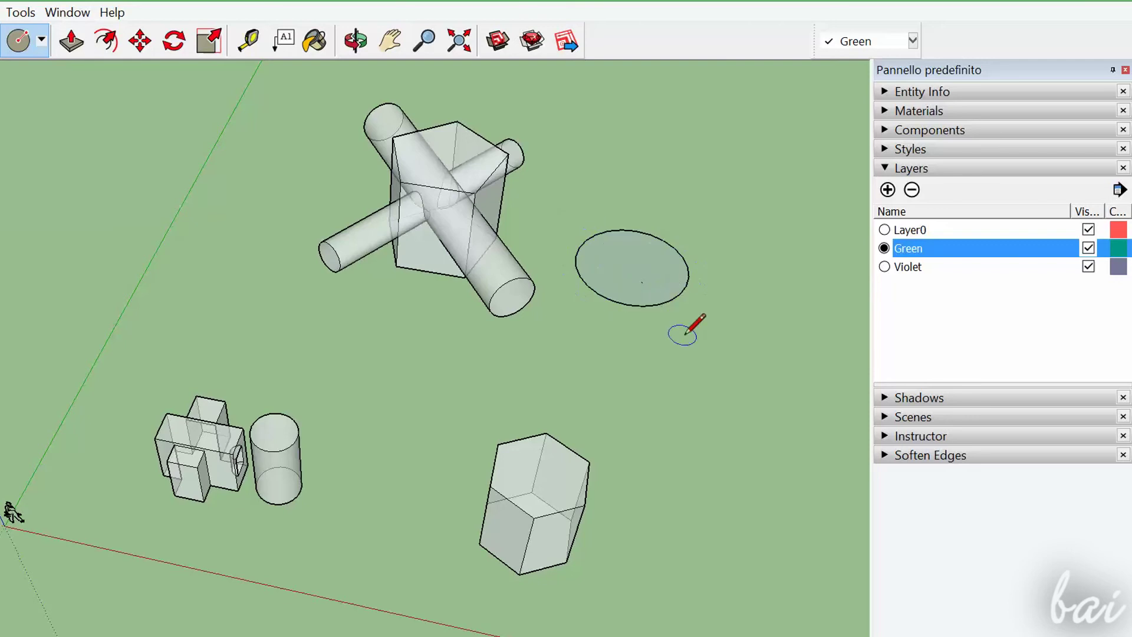
pyautogui.press('space')
pyautogui.moveTo(556, 202); pyautogui.dragTo(761, 360)
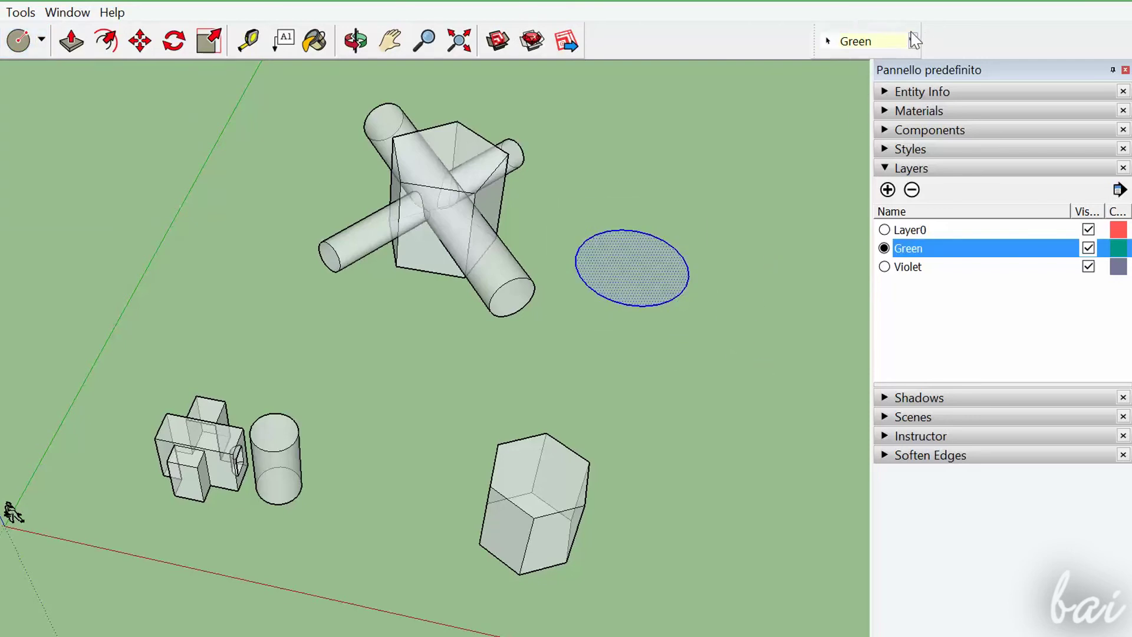
# Assign the selected circle to a layer from the layers list
pyautogui.click(915, 40)
pyautogui.click(850, 57)
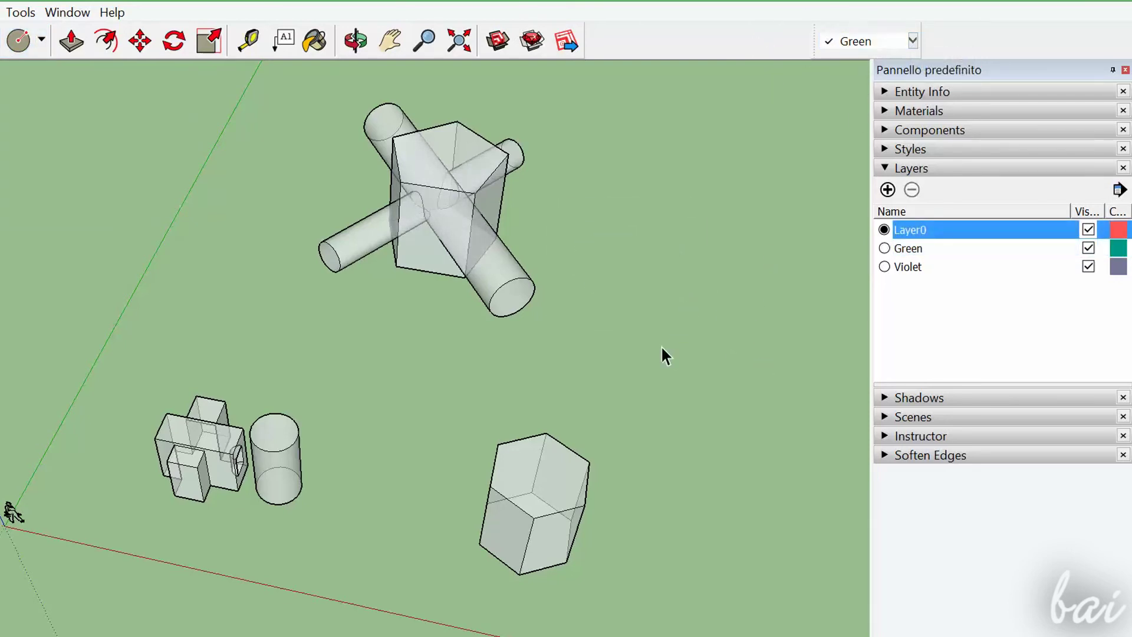
pyautogui.click(533, 507)
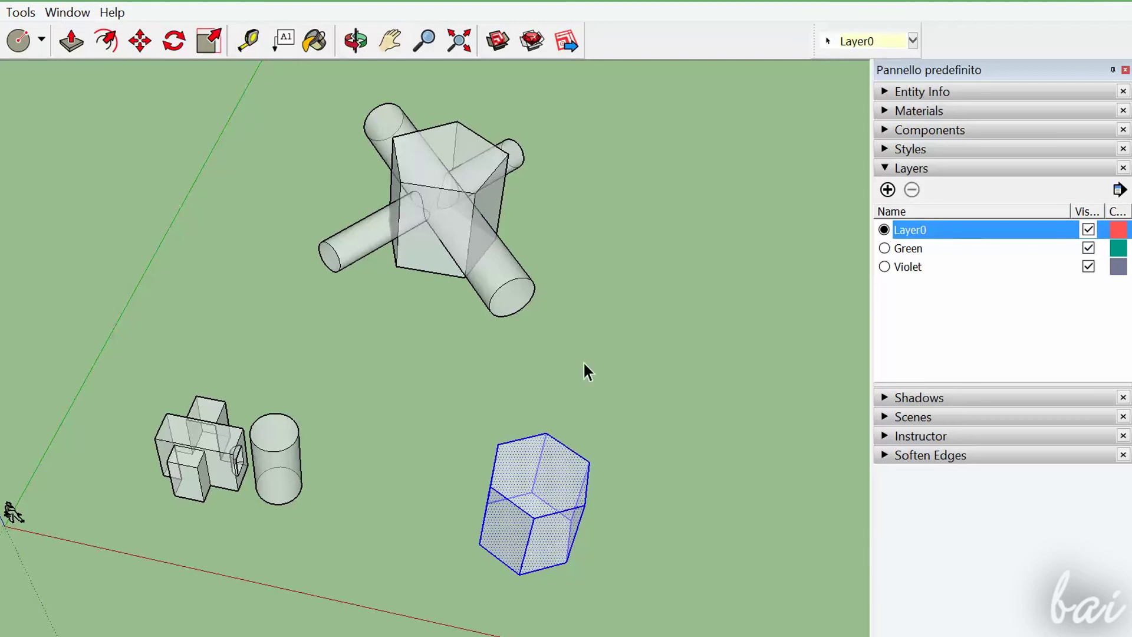
pyautogui.click(560, 318)
# Show the Layers toolbar and move the hexagonal prism onto the Green layer
pyautogui.click(519, 269)
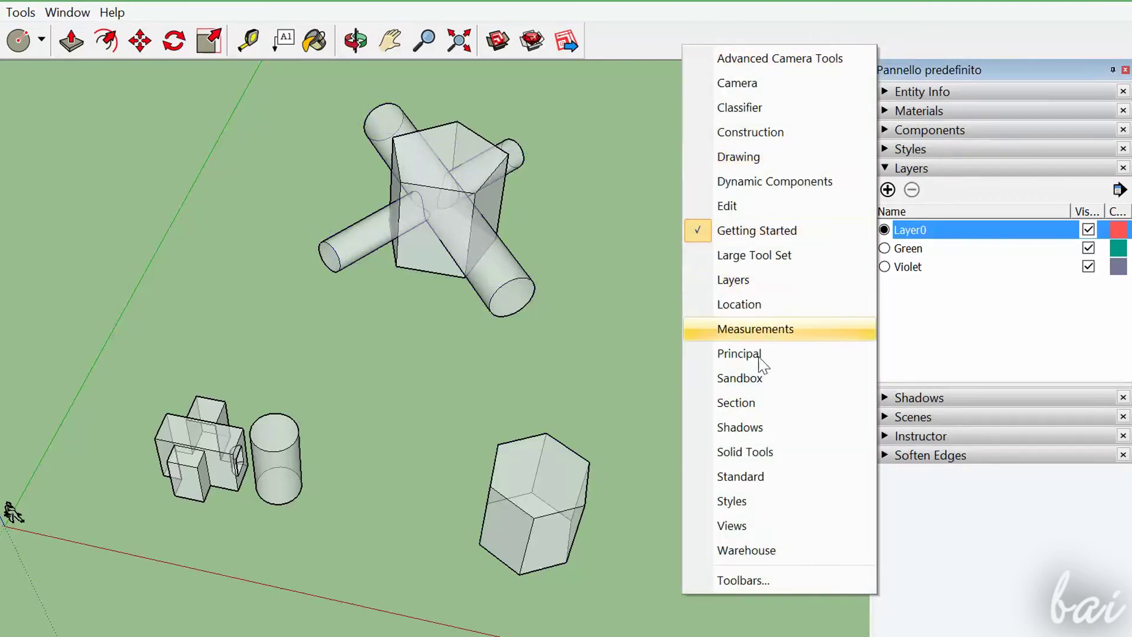
pyautogui.click(733, 280)
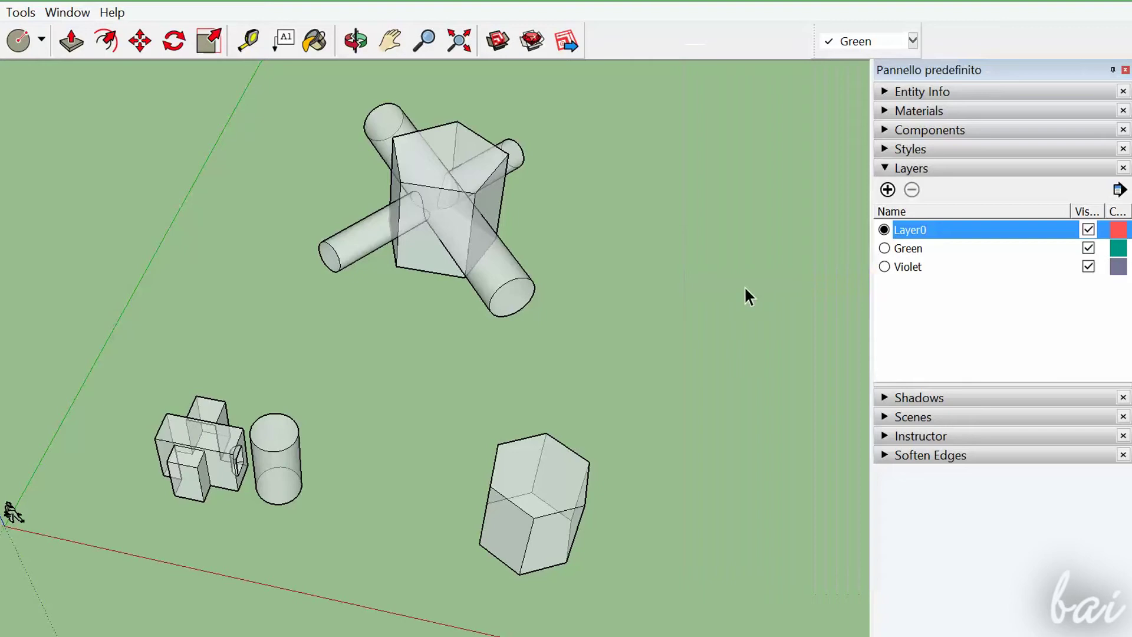
pyautogui.moveTo(469, 386); pyautogui.dragTo(627, 583)
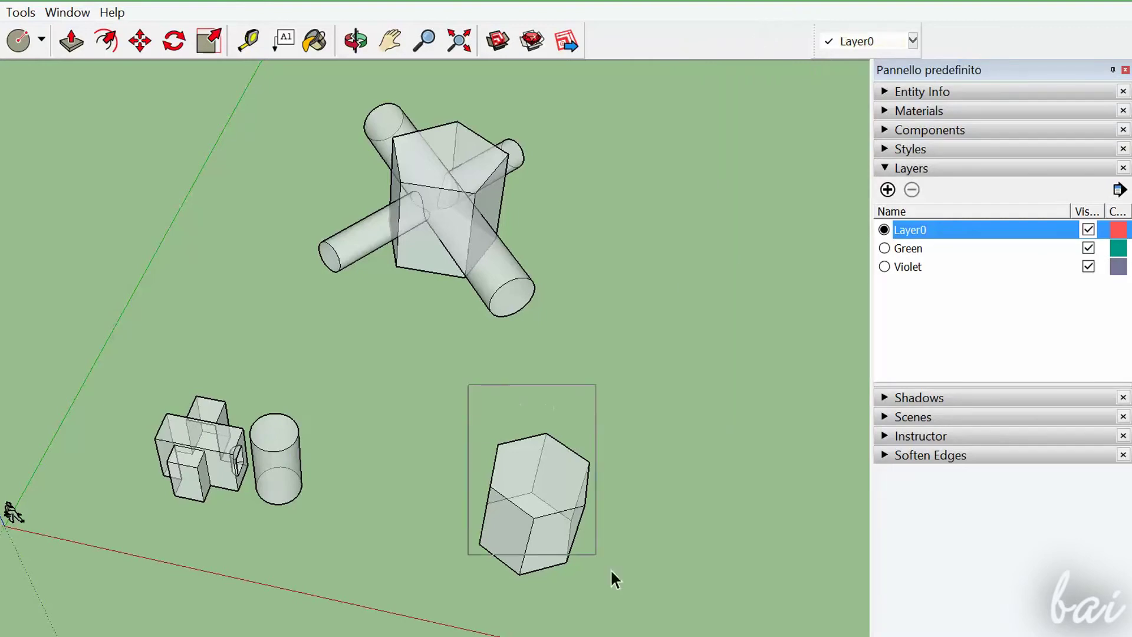
pyautogui.click(892, 41)
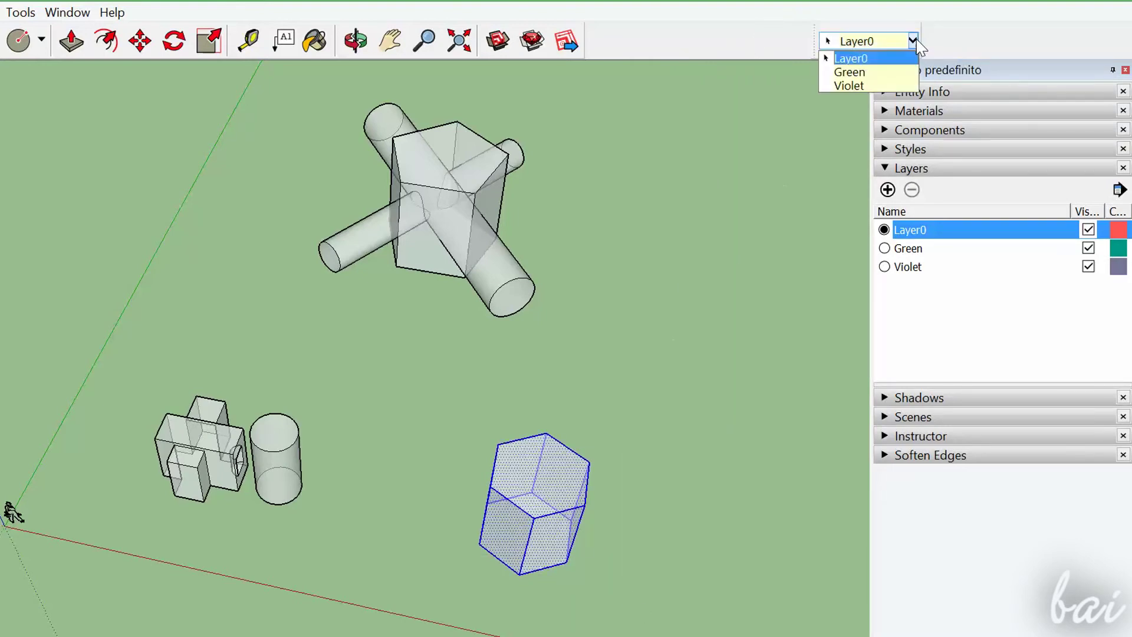
pyautogui.click(892, 72)
pyautogui.click(645, 420)
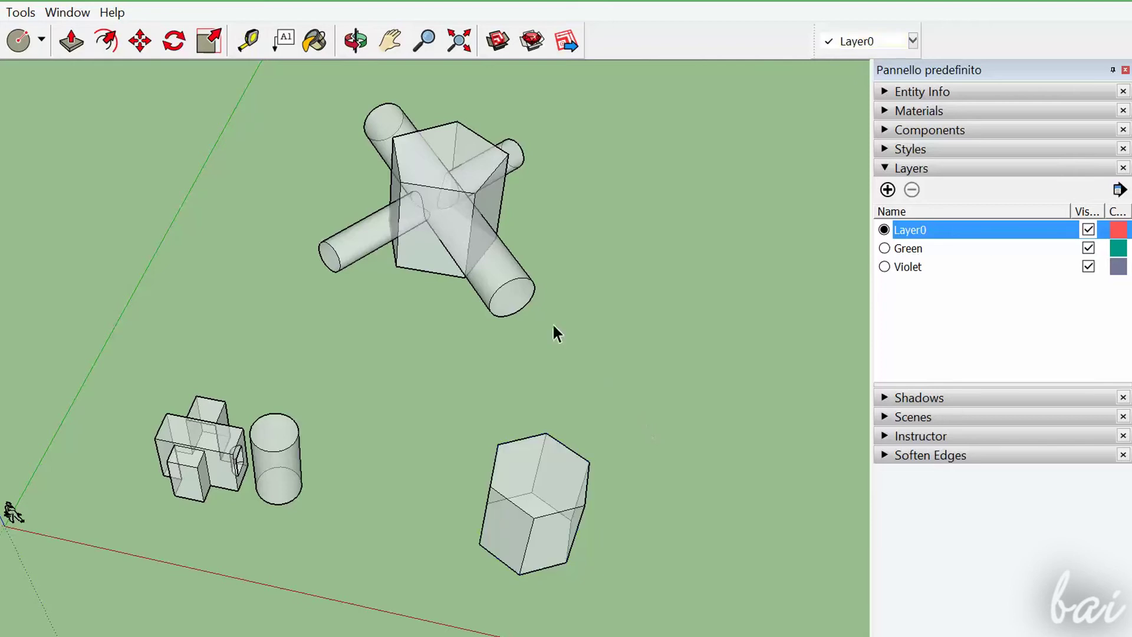
# Toggle the Green and Violet layers' visibility, then select Layer0 in the Layers panel
pyautogui.click(1088, 247)
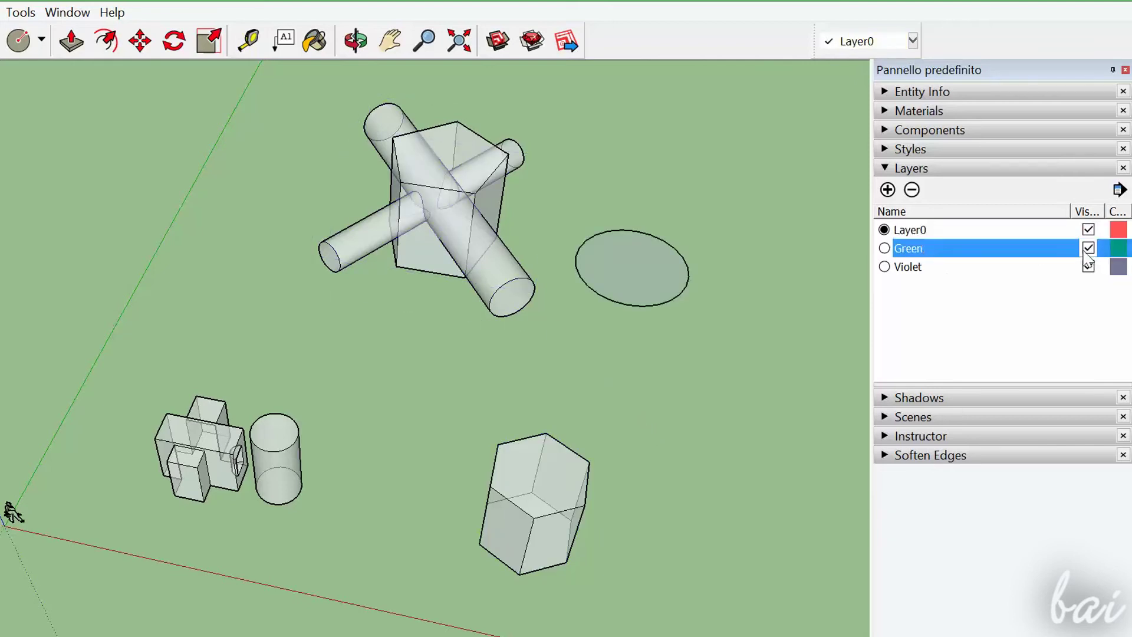
pyautogui.click(1089, 248)
pyautogui.click(1089, 250)
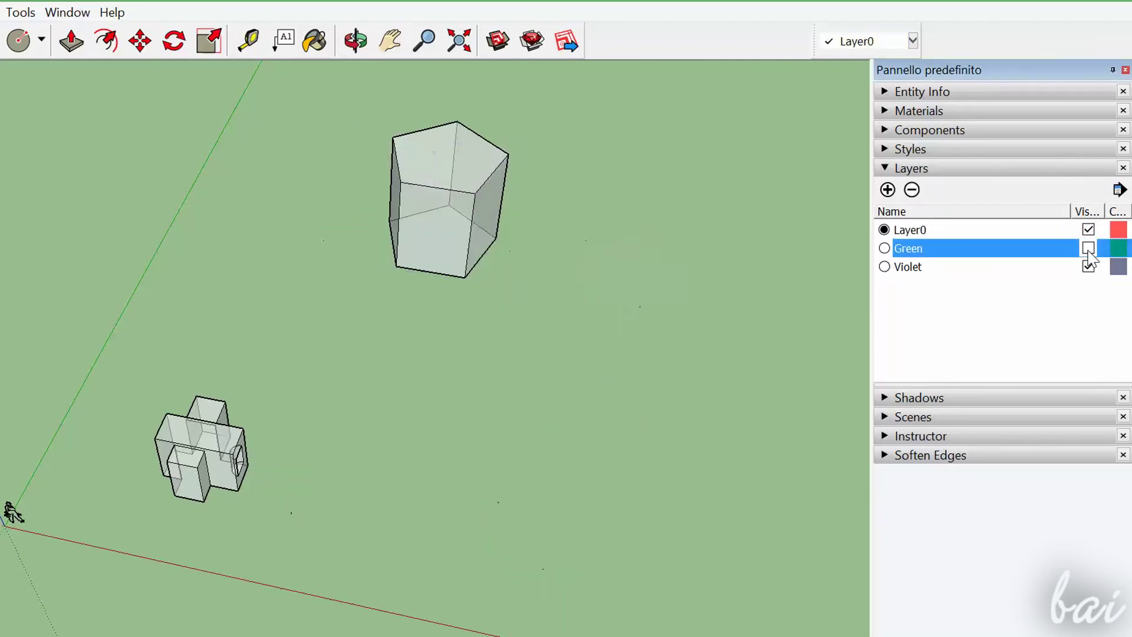
pyautogui.click(1091, 266)
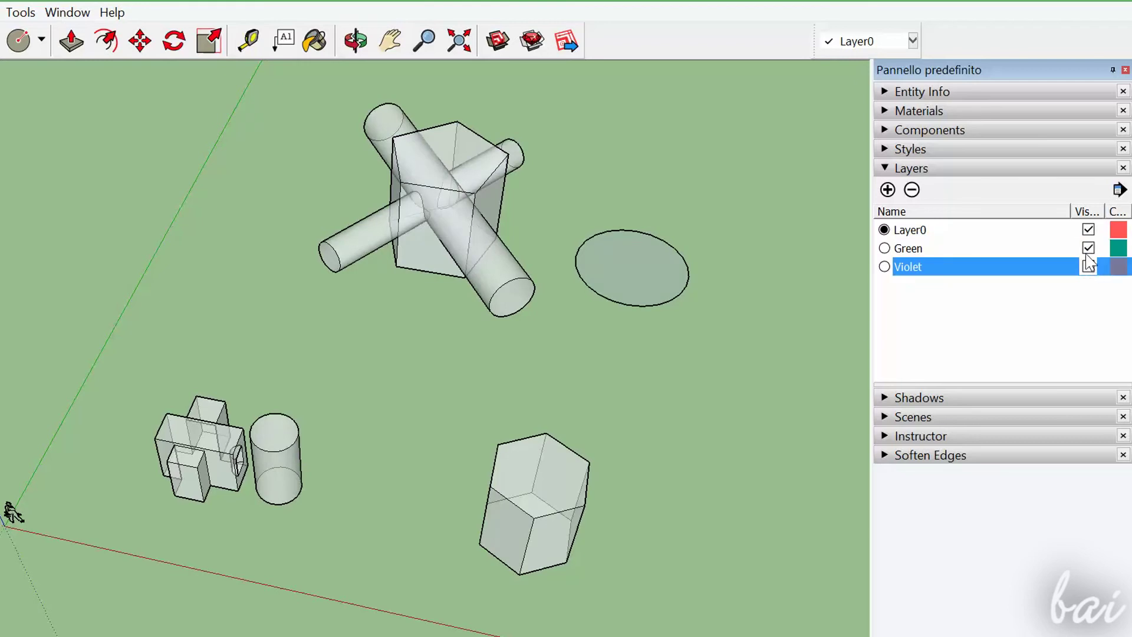
pyautogui.click(1088, 266)
pyautogui.click(1088, 252)
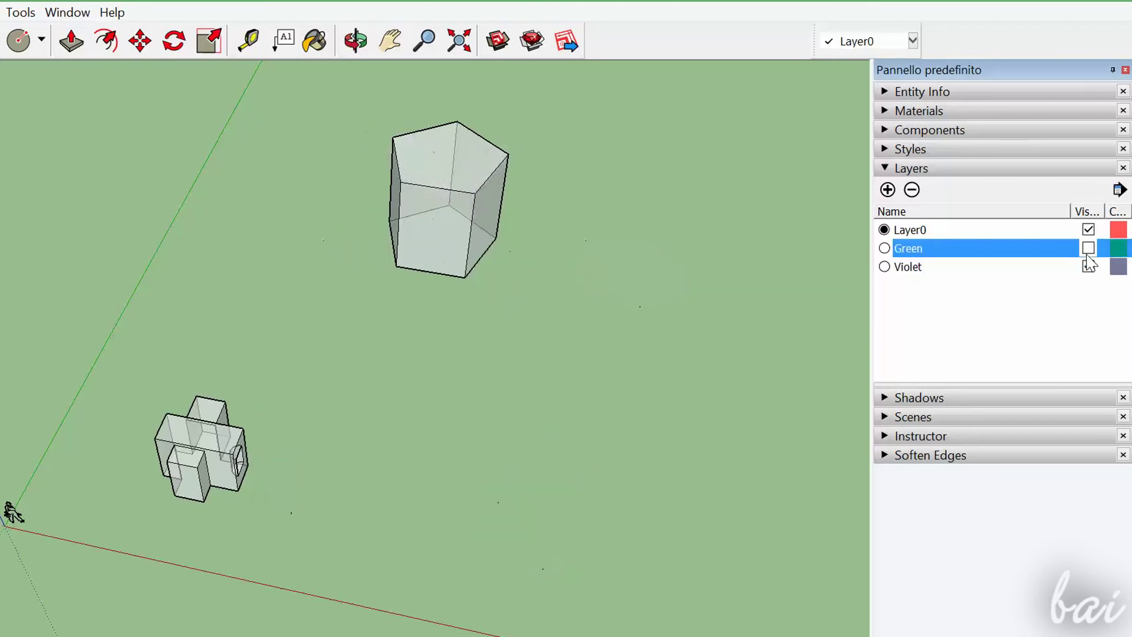
pyautogui.click(885, 248)
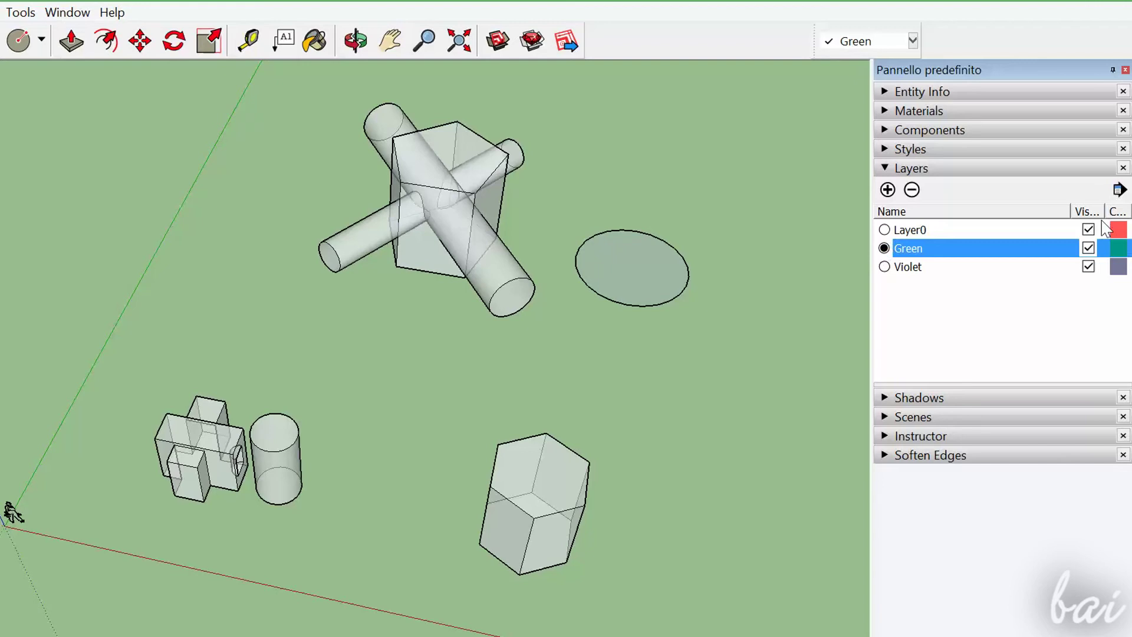
pyautogui.click(1098, 229)
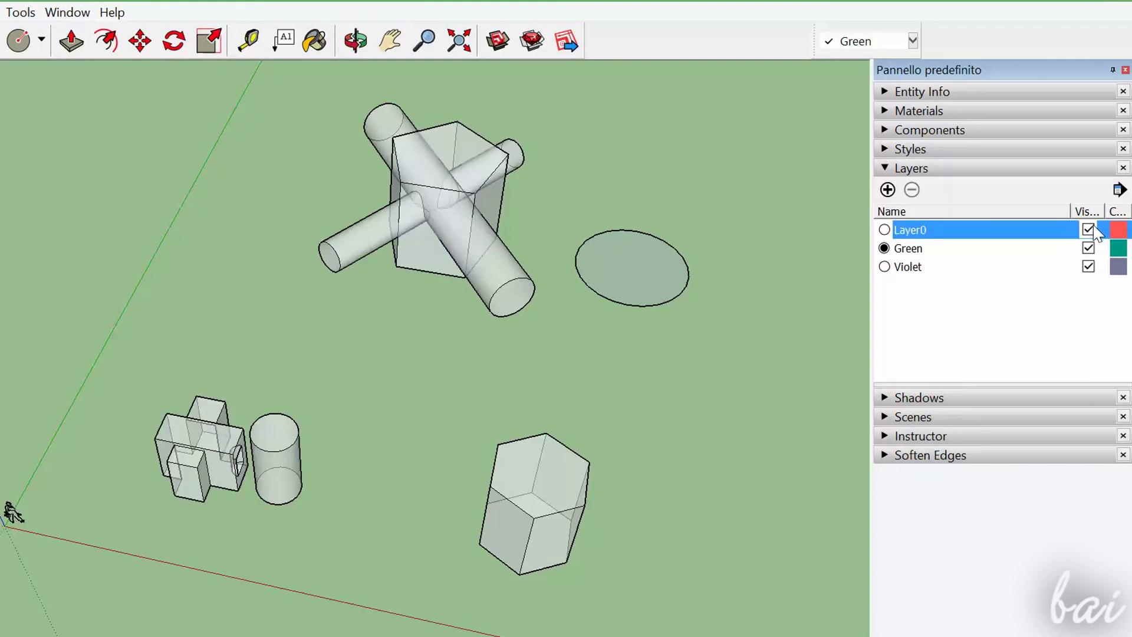
pyautogui.click(1088, 230)
pyautogui.click(1088, 230)
# Delete the Violet layer, make Layer0 active, and delete the Green layer
pyautogui.click(905, 267)
pyautogui.press('Delete')
pyautogui.click(926, 247)
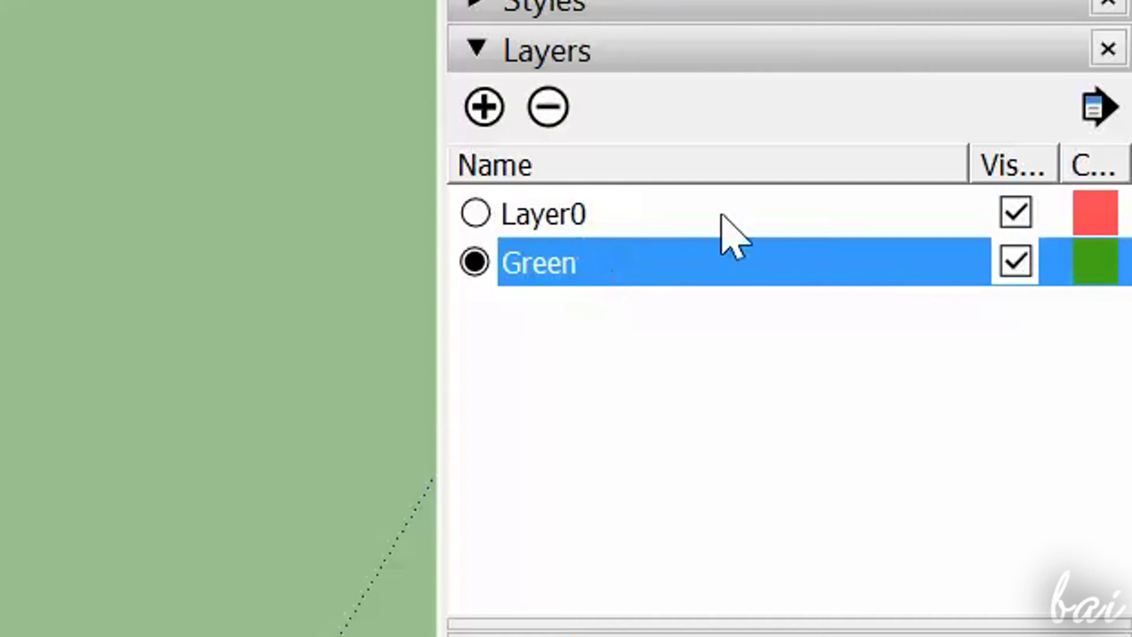
pyautogui.click(502, 213)
pyautogui.click(552, 263)
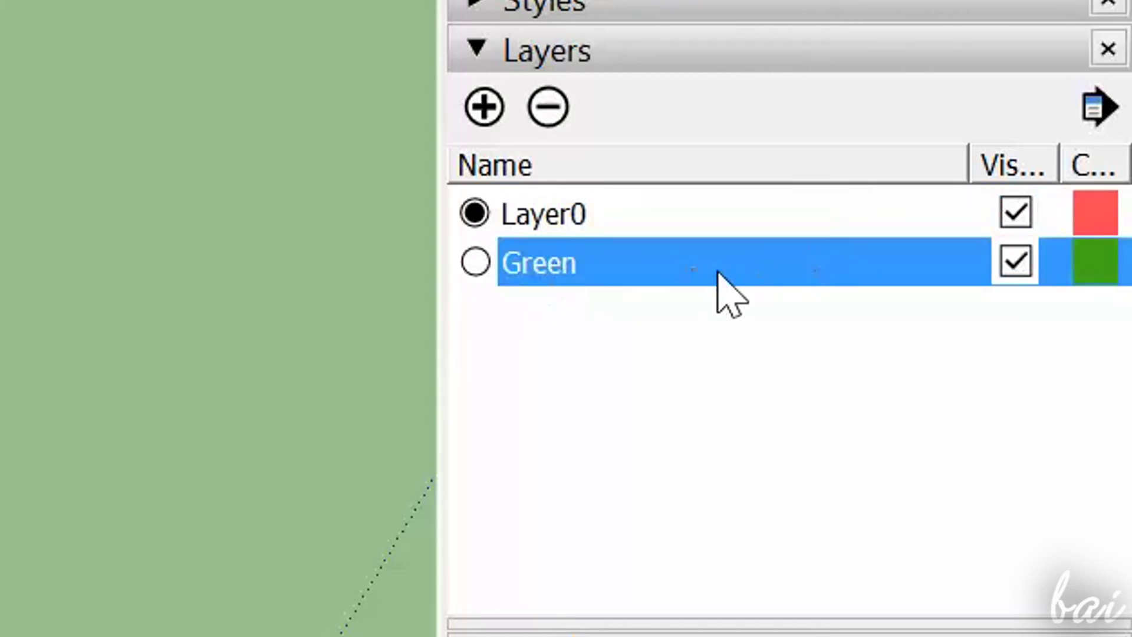
pyautogui.click(563, 113)
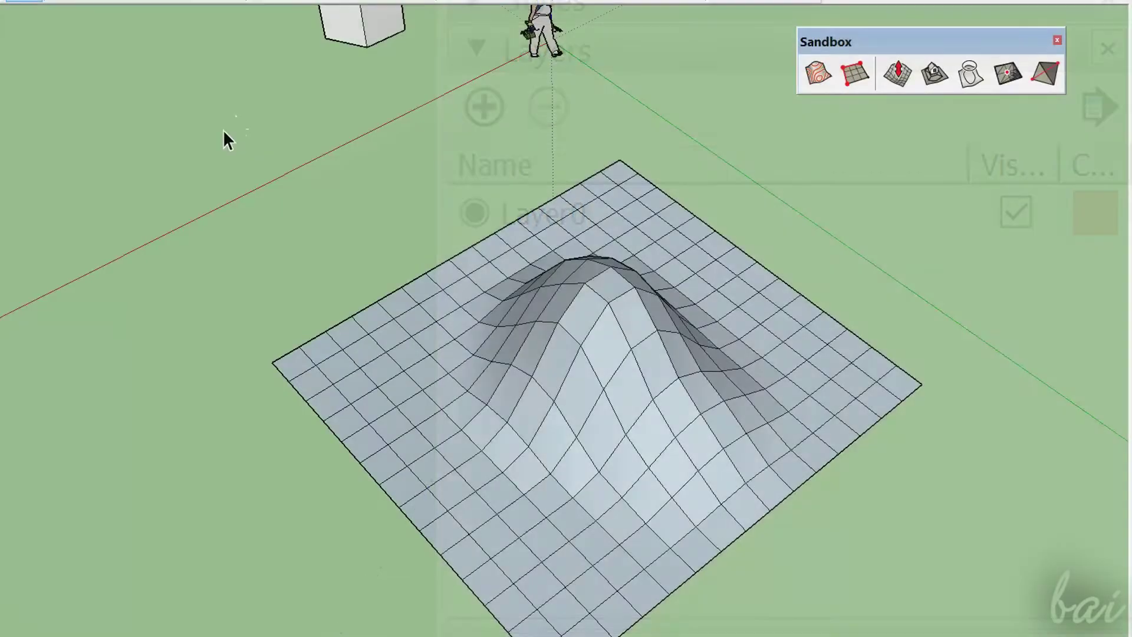
# Select the whole hill terrain, add detail to it, and start a Smoove pull
pyautogui.moveTo(221, 126); pyautogui.dragTo(937, 636)
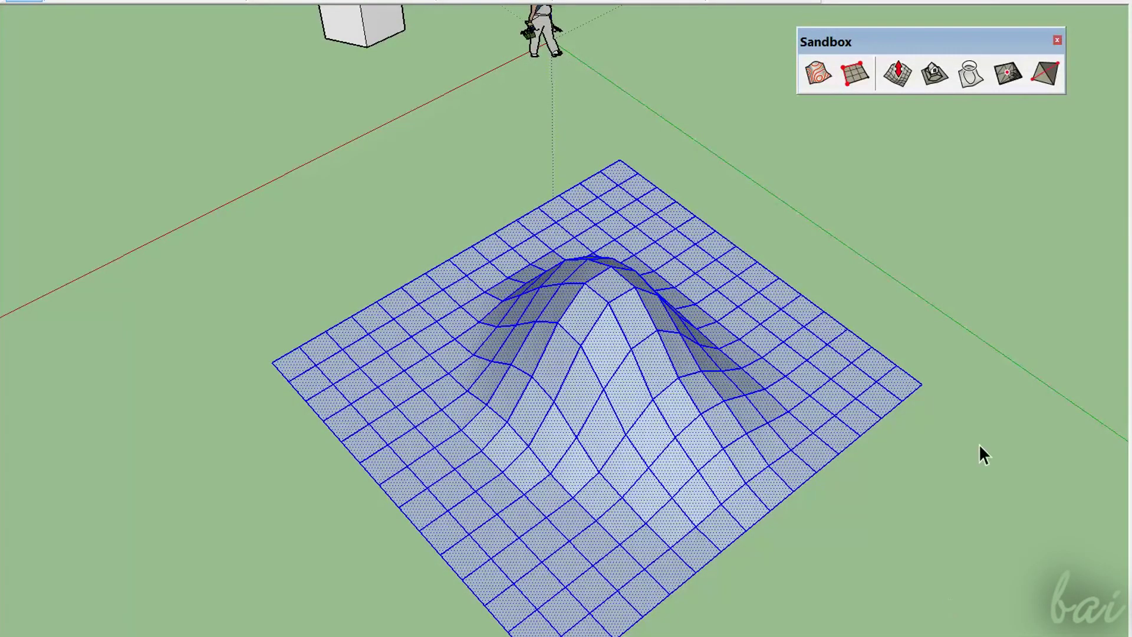
pyautogui.click(1007, 84)
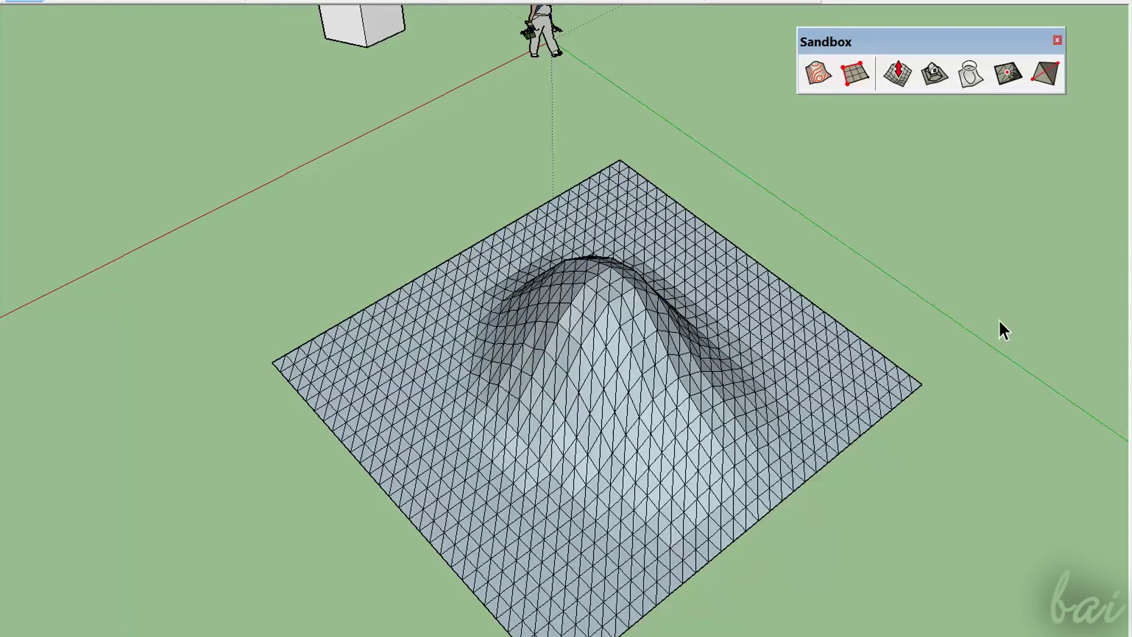
pyautogui.click(901, 80)
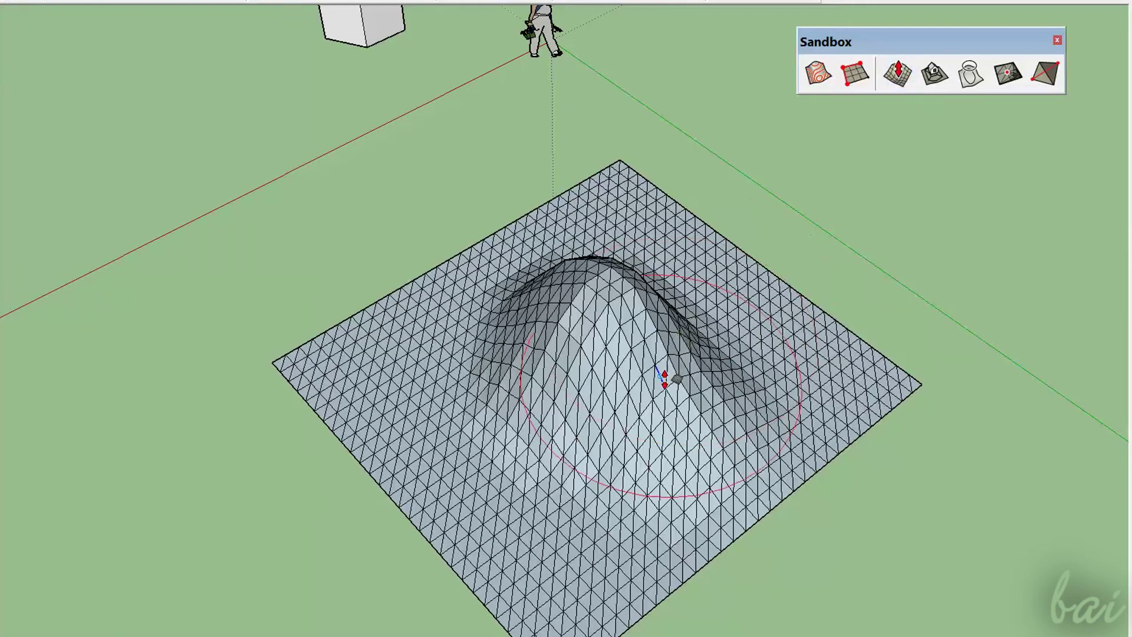
pyautogui.click(684, 399)
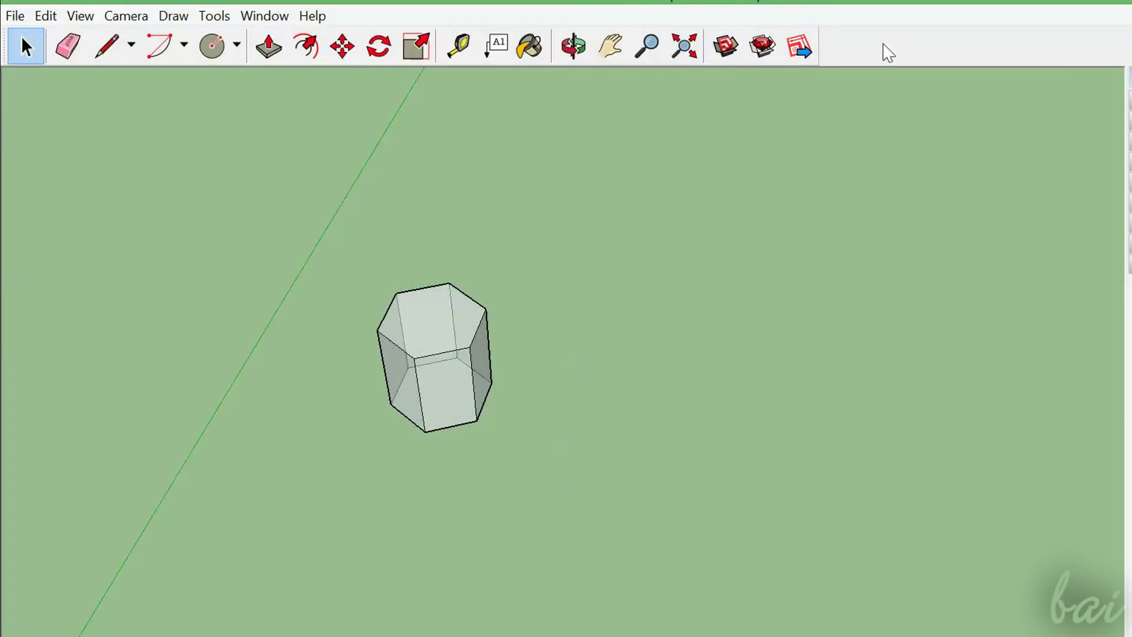
# Turn on the Sandbox toolbar and select the hexagon prism
pyautogui.rightClick(910, 37)
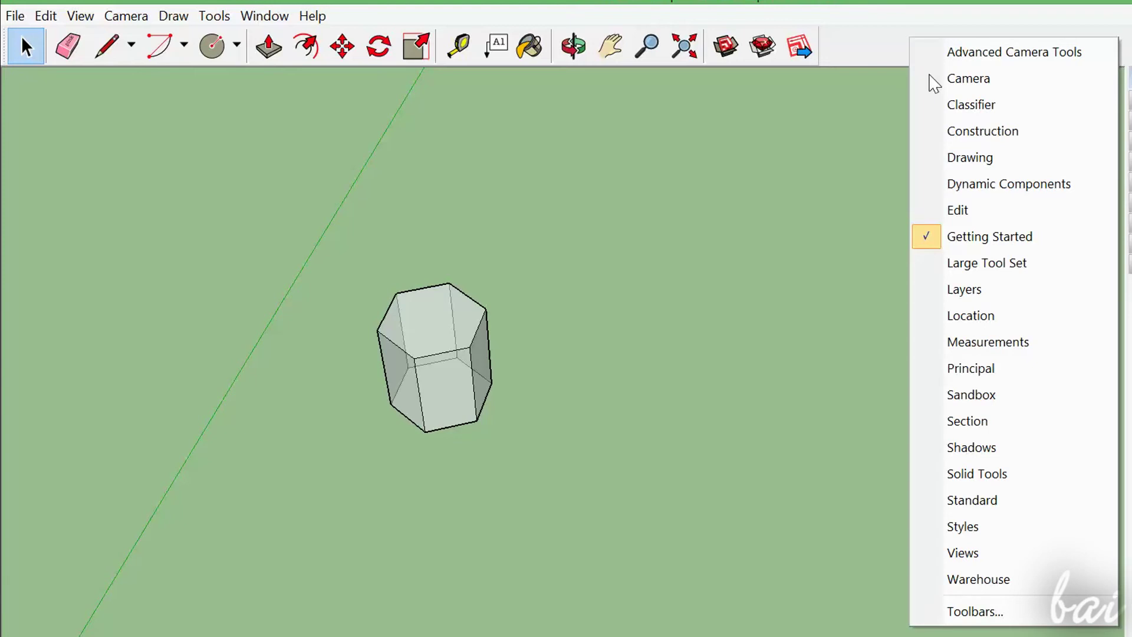
pyautogui.click(1013, 401)
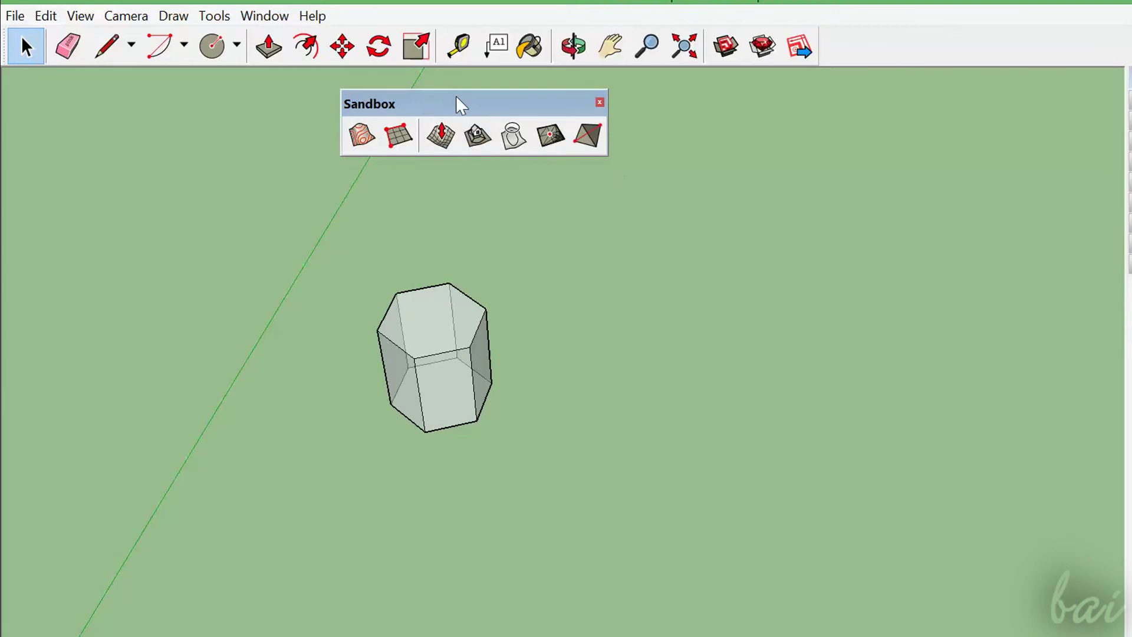
pyautogui.click(458, 344)
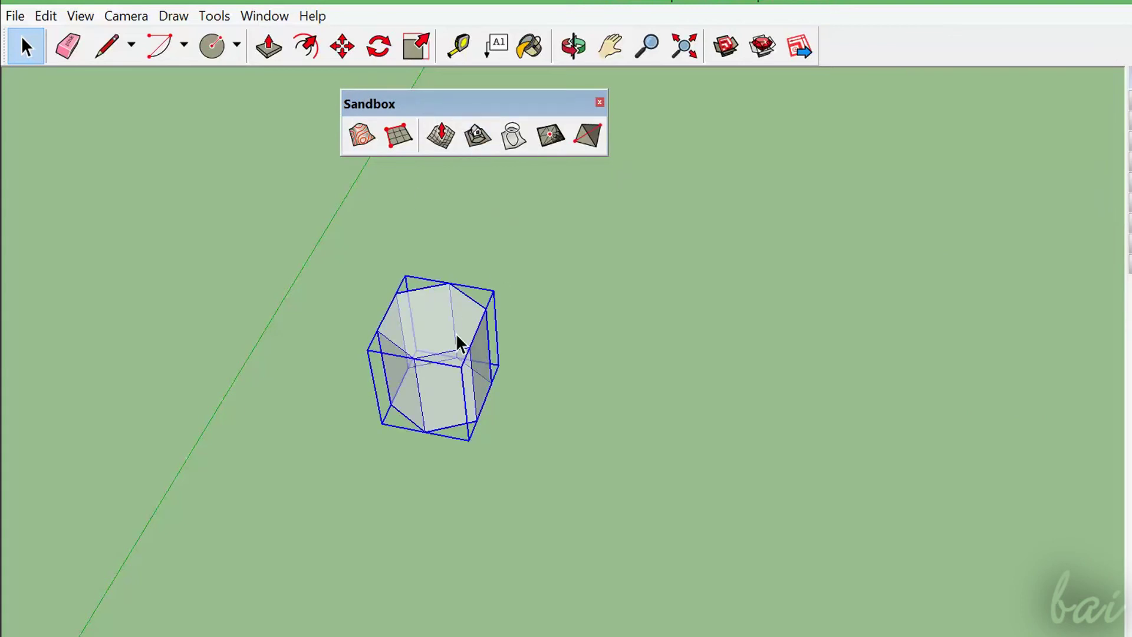
# Cancel the Smoove bump and draw a trial sandbox grid, then undo it
pyautogui.click(533, 230)
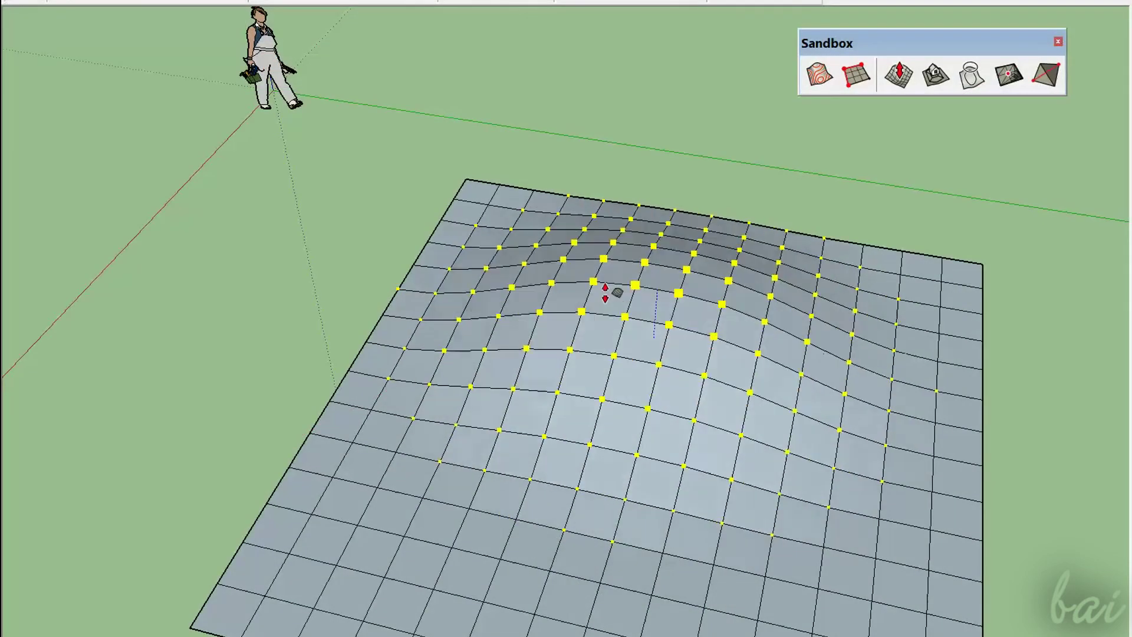
pyautogui.press('Escape')
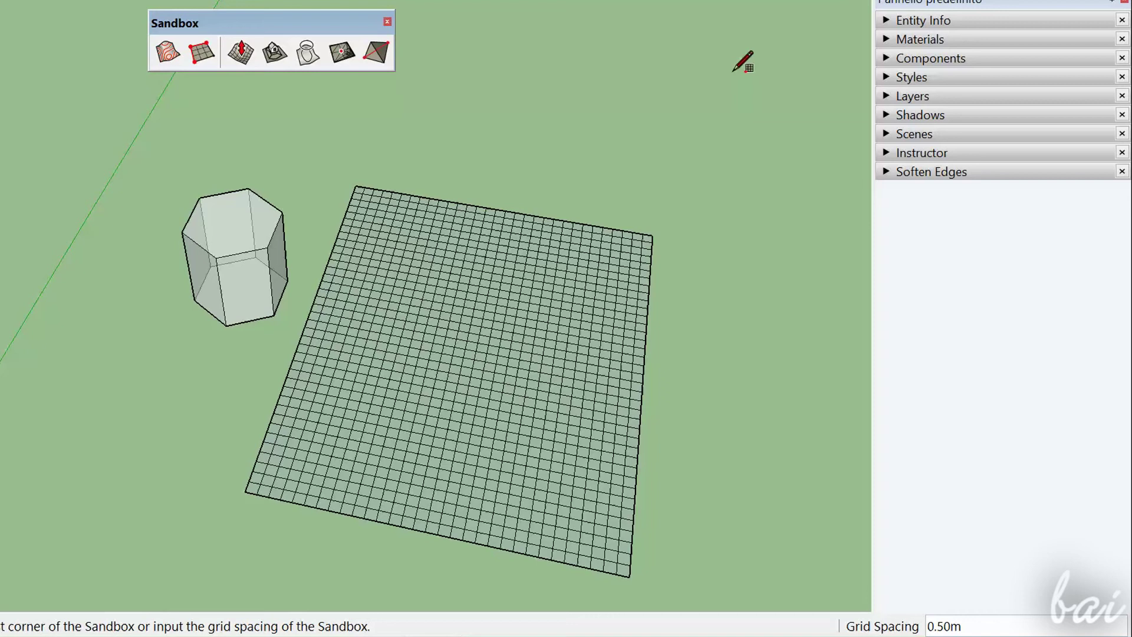
pyautogui.hotkey('ctrl', 'z')
pyautogui.click(356, 185)
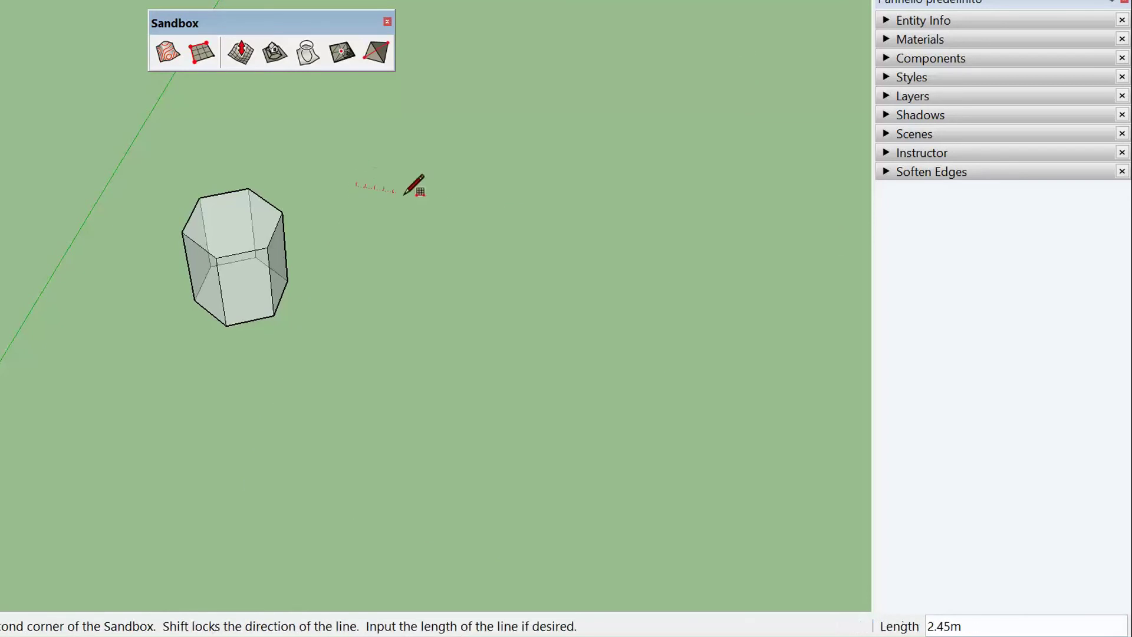
pyautogui.click(654, 238)
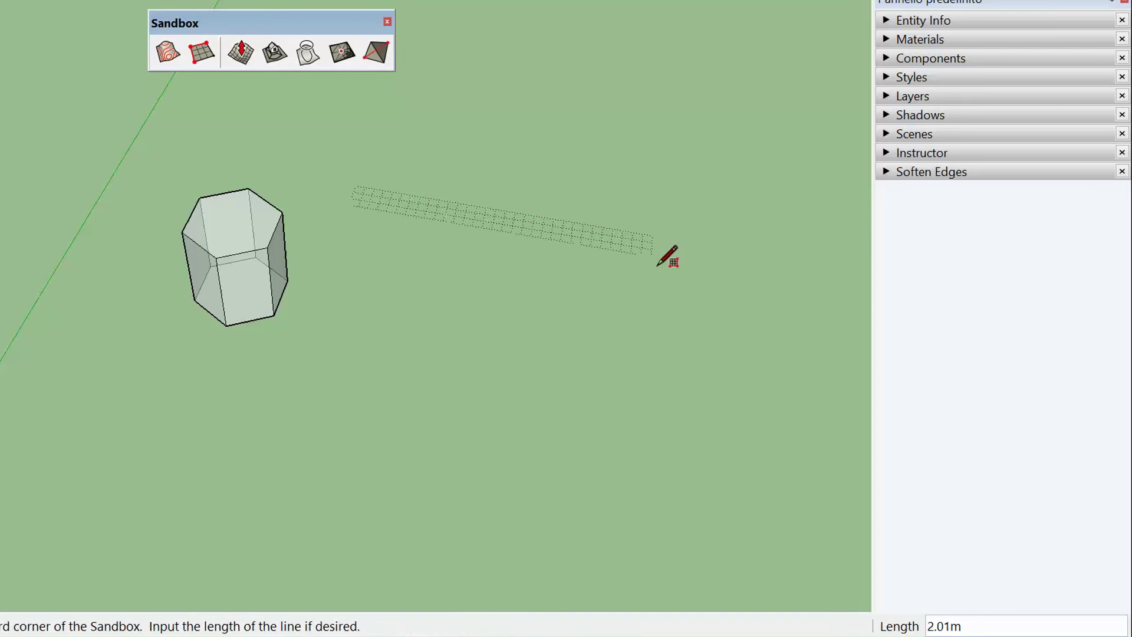
pyautogui.click(501, 557)
pyautogui.hotkey('ctrl', 'z')
# Draw a new flat 0.50 m sandbox grid from three corners beside the hexagon
pyautogui.click(387, 141)
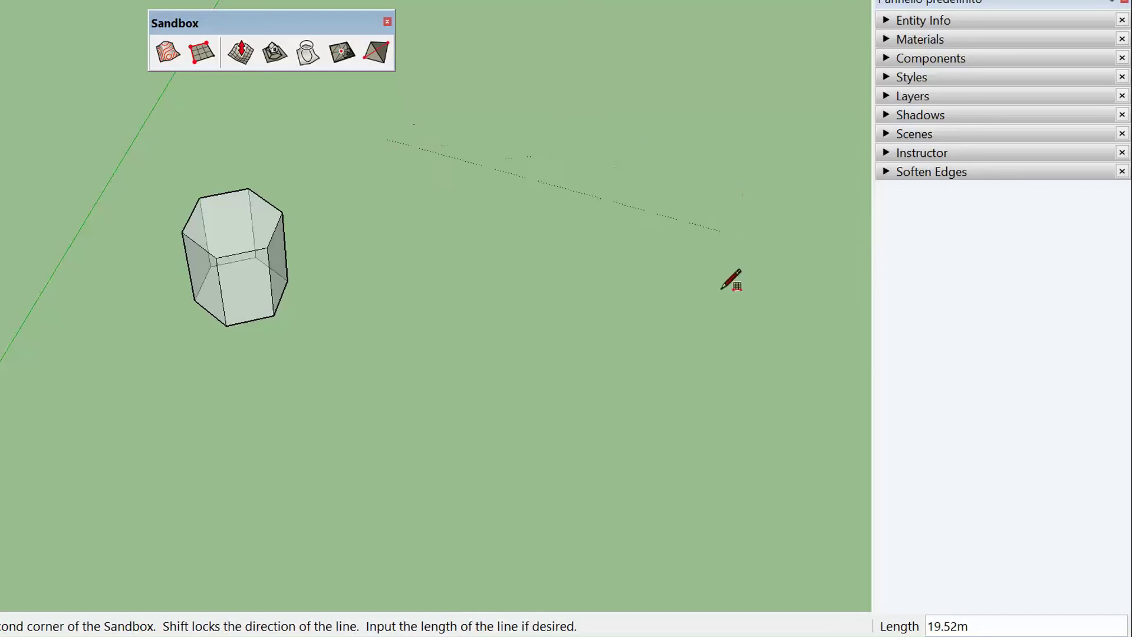
pyautogui.press('Escape')
pyautogui.write('4567')
pyautogui.press('Return')
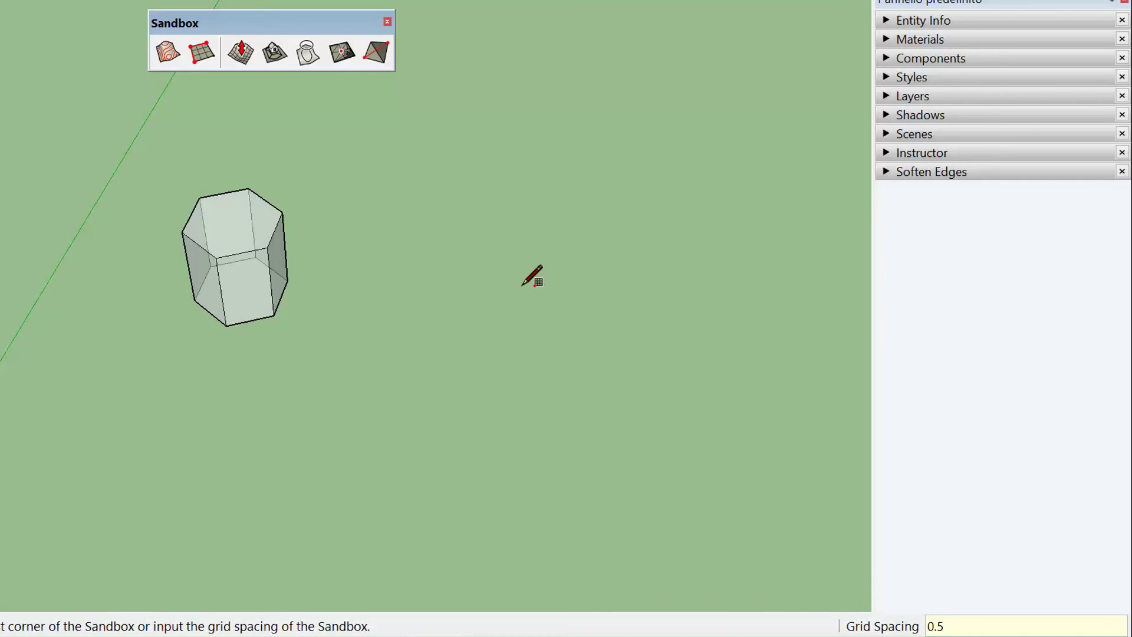
pyautogui.click(359, 183)
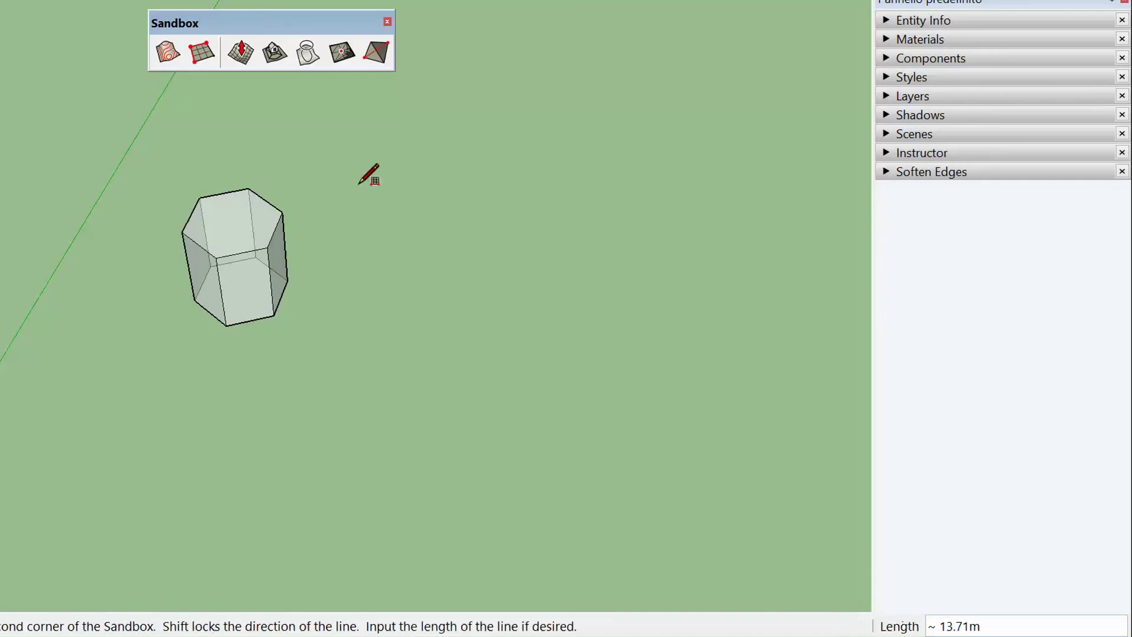
pyautogui.click(652, 236)
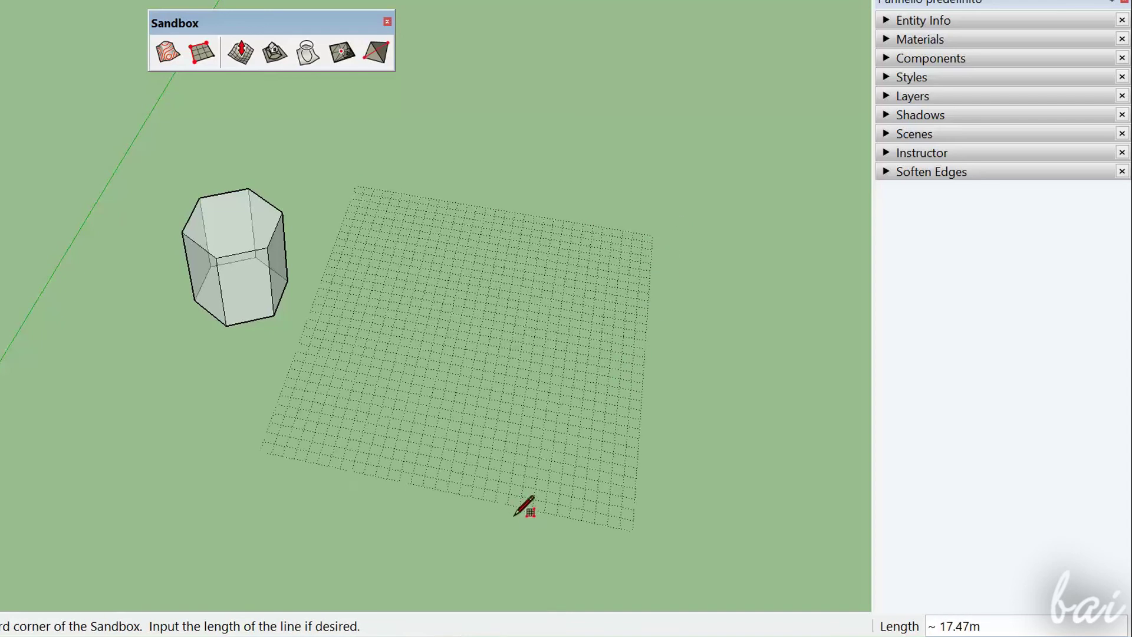
pyautogui.click(507, 550)
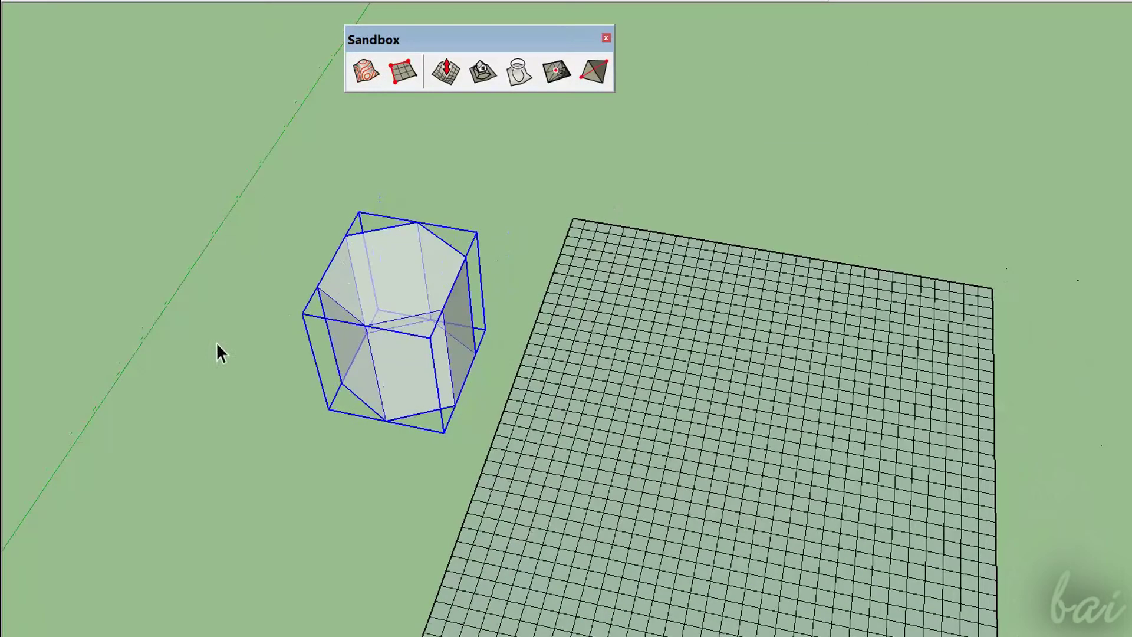
# Explode the hexagon group into loose geometry
pyautogui.rightClick(377, 265)
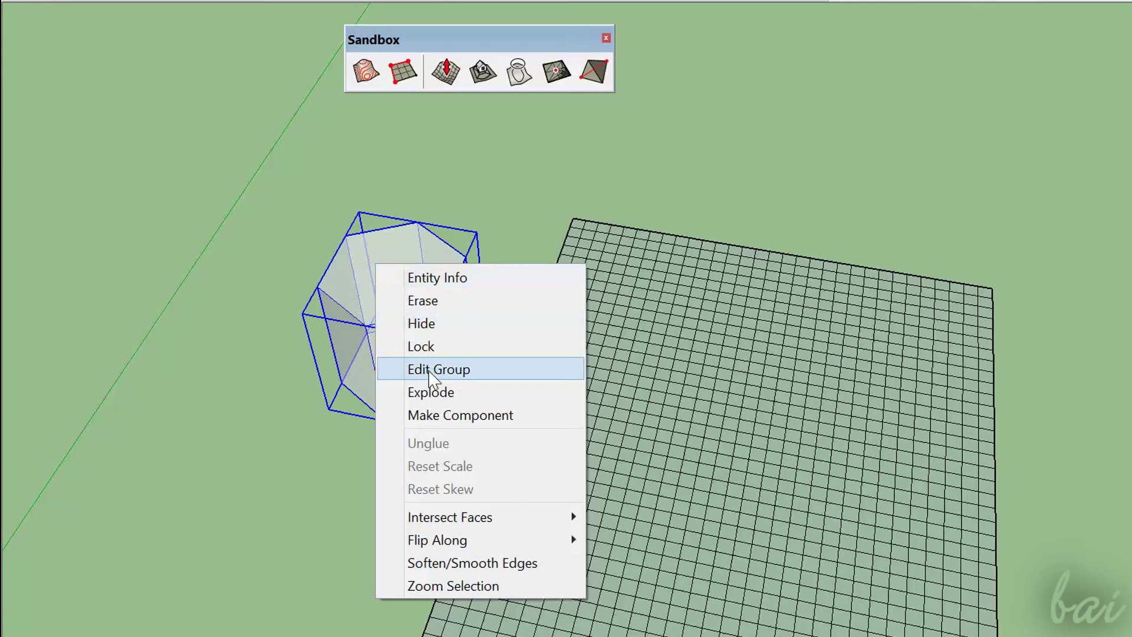
pyautogui.click(439, 394)
pyautogui.scroll(2, 296, 299)
pyautogui.scroll(1, 296, 298)
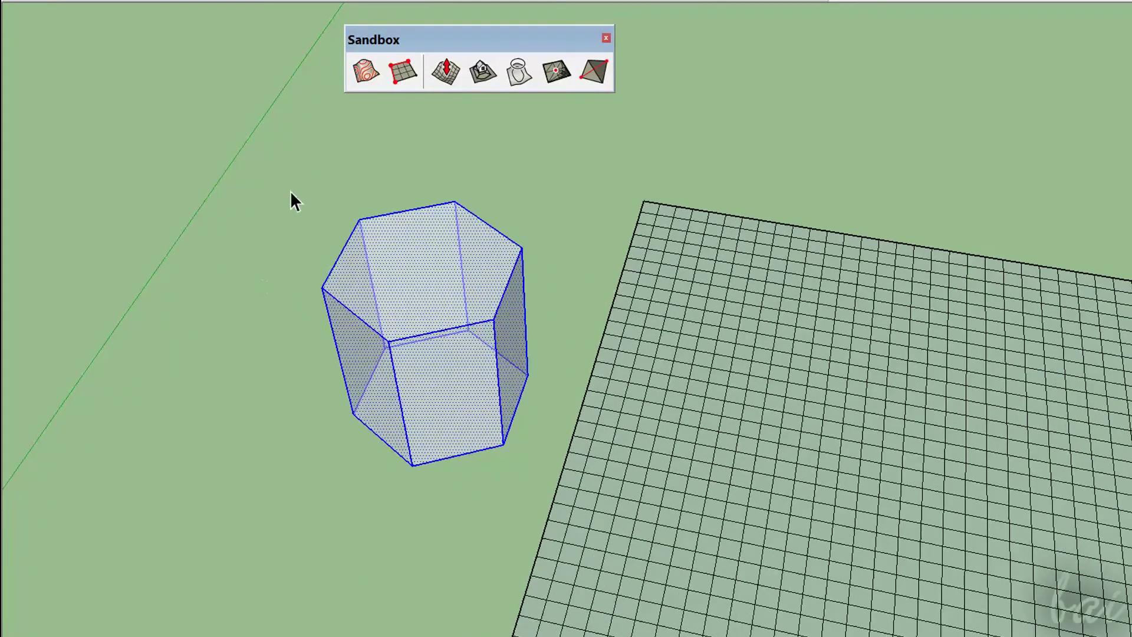
# Try Smoove on the prism's side face, then cancel the deformation
pyautogui.click(441, 73)
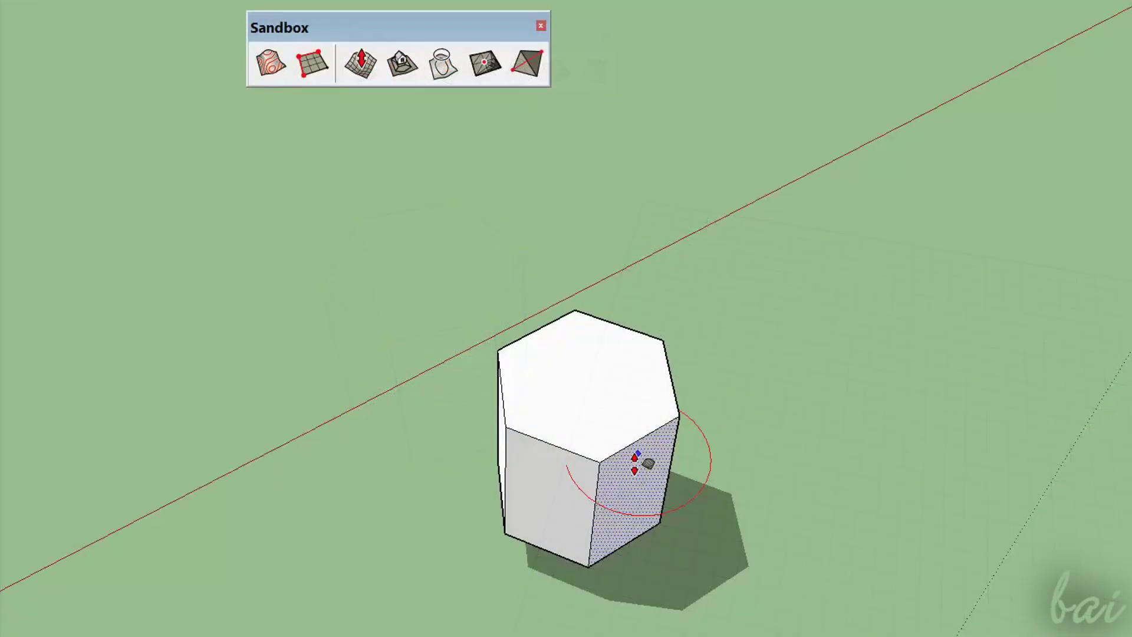
pyautogui.click(629, 487)
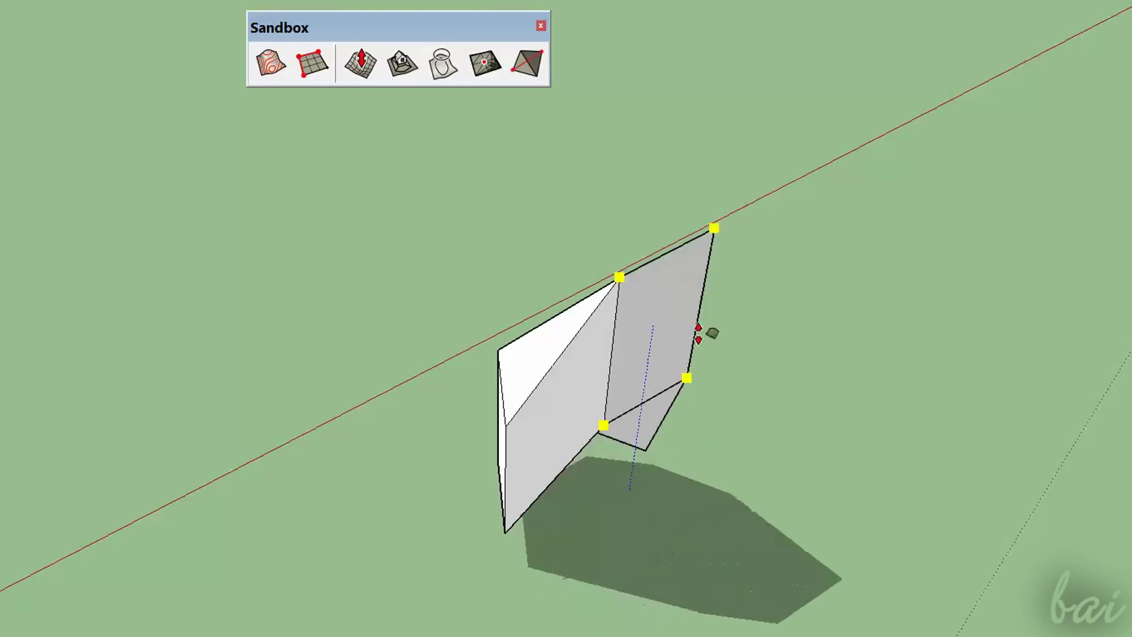
pyautogui.press('Escape')
pyautogui.press('space')
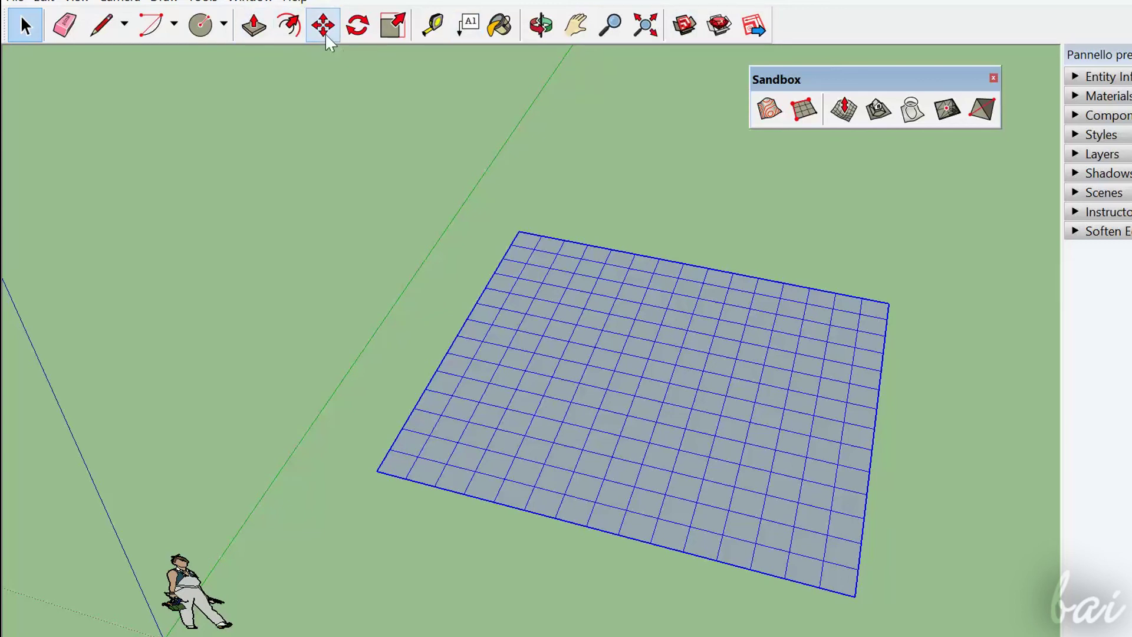
# Move the sandbox grid to a new spot and rotate it about its centre
pyautogui.click(614, 305)
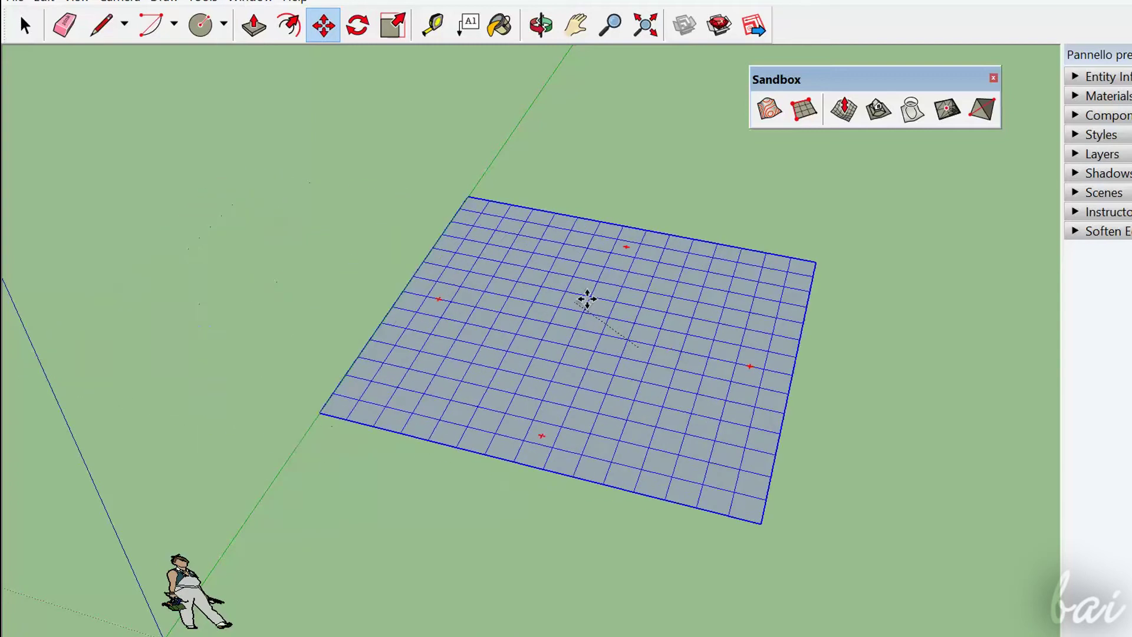
pyautogui.click(641, 354)
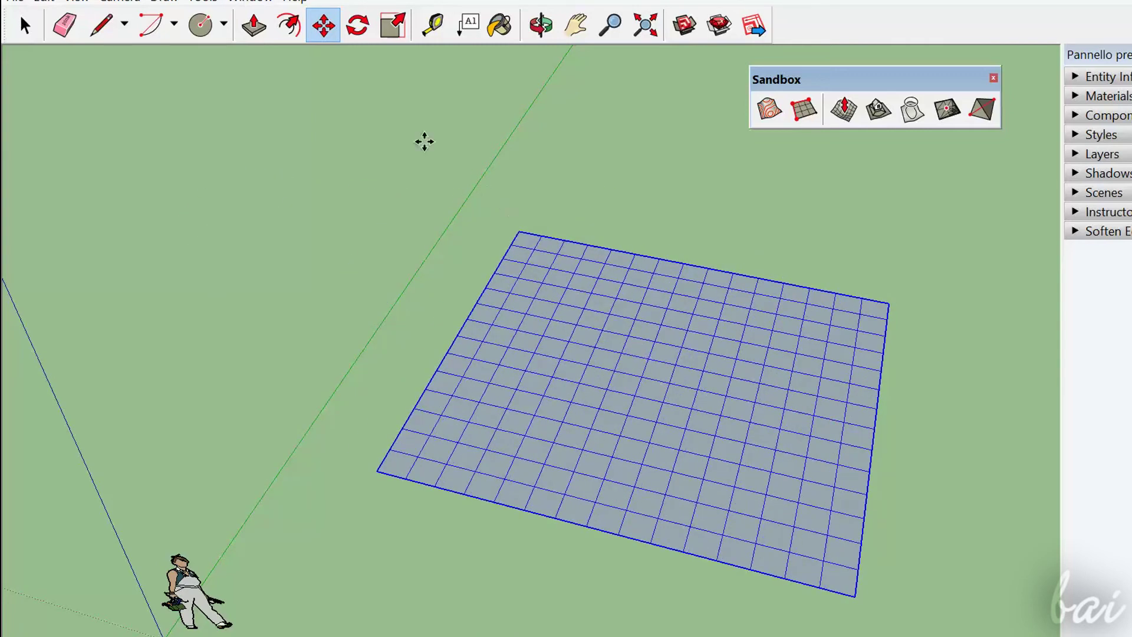
pyautogui.click(371, 25)
pyautogui.click(676, 365)
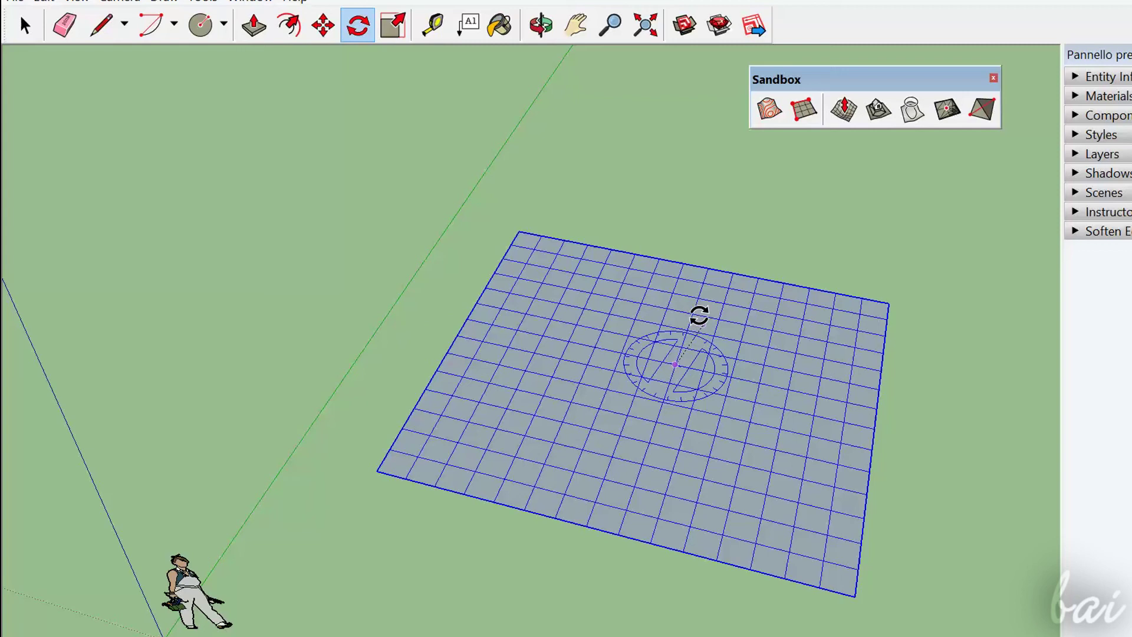
pyautogui.click(736, 173)
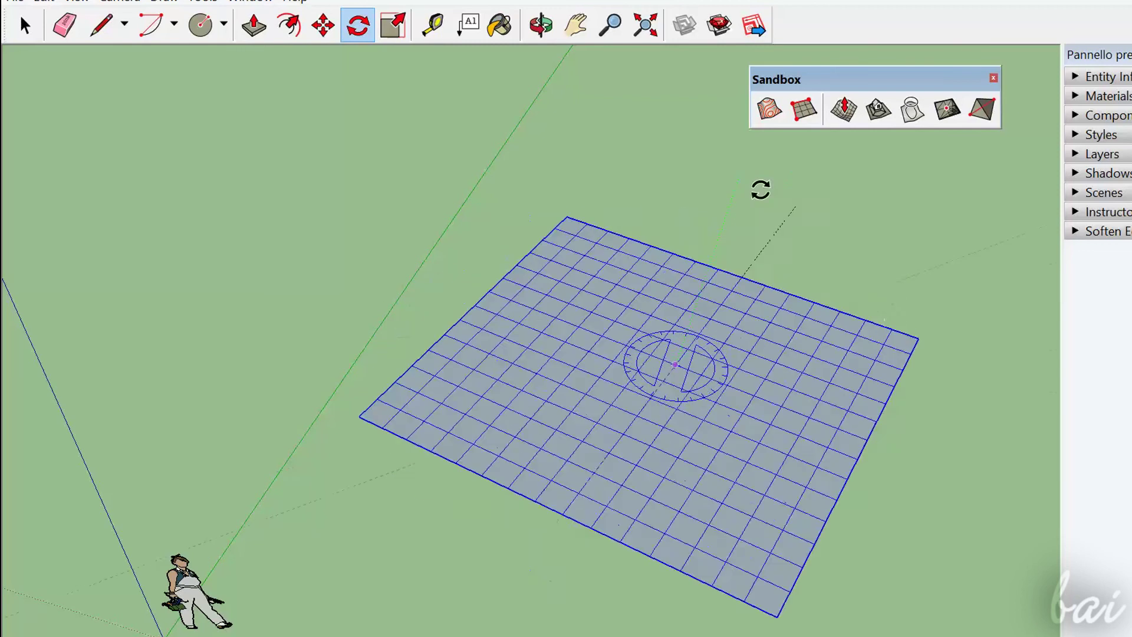
pyautogui.click(586, 214)
# Scale the grid down and sketch test edges across it
pyautogui.click(392, 26)
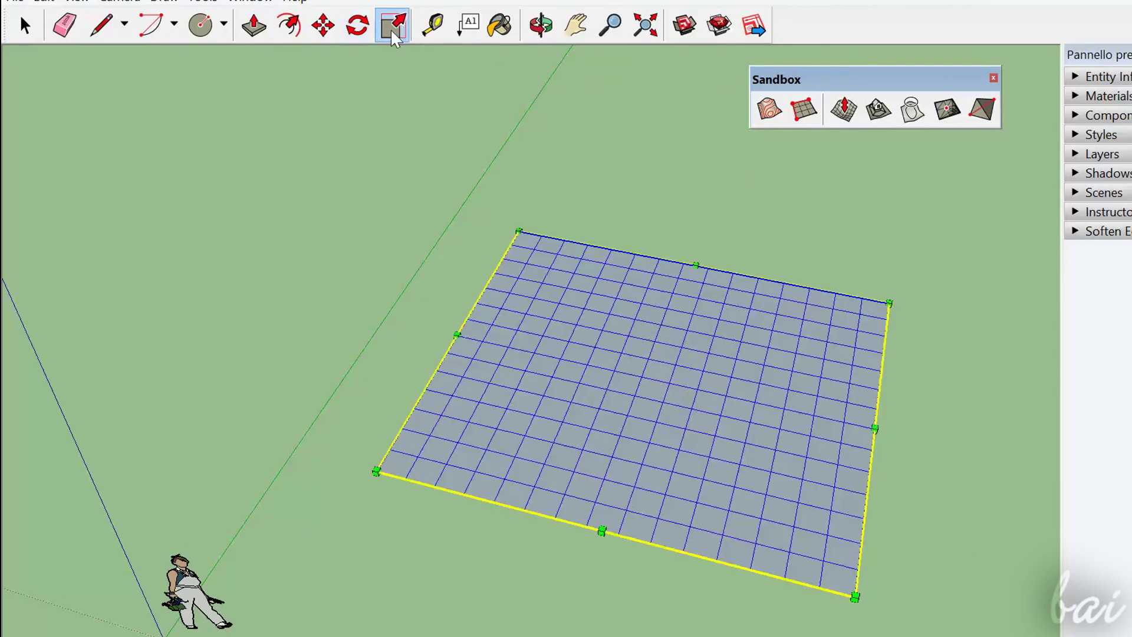
pyautogui.click(520, 232)
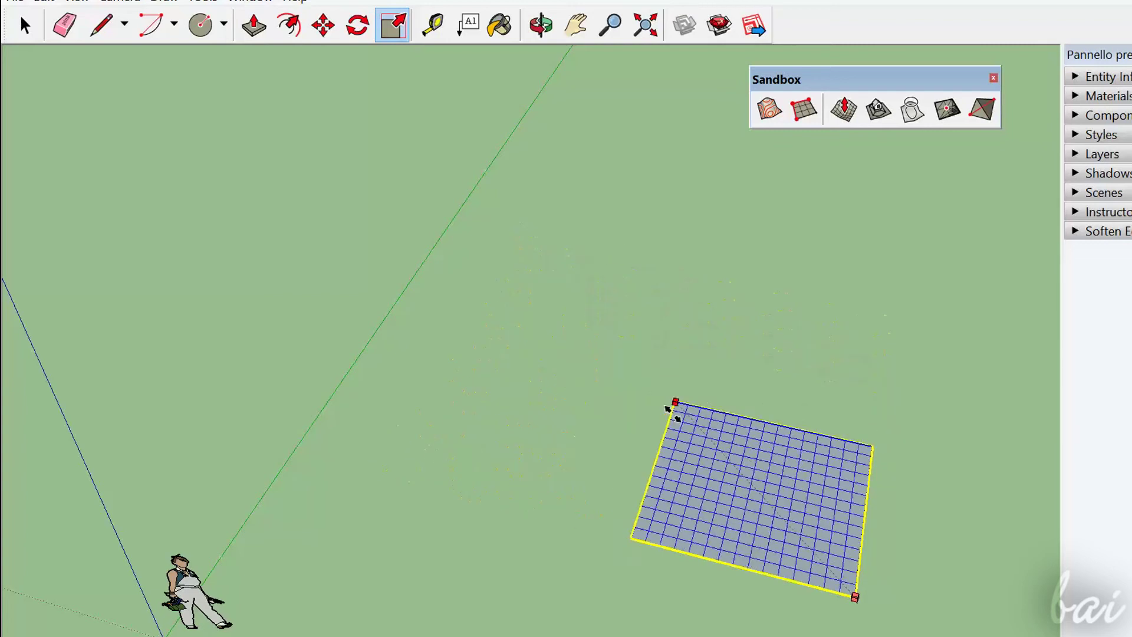
pyautogui.click(715, 509)
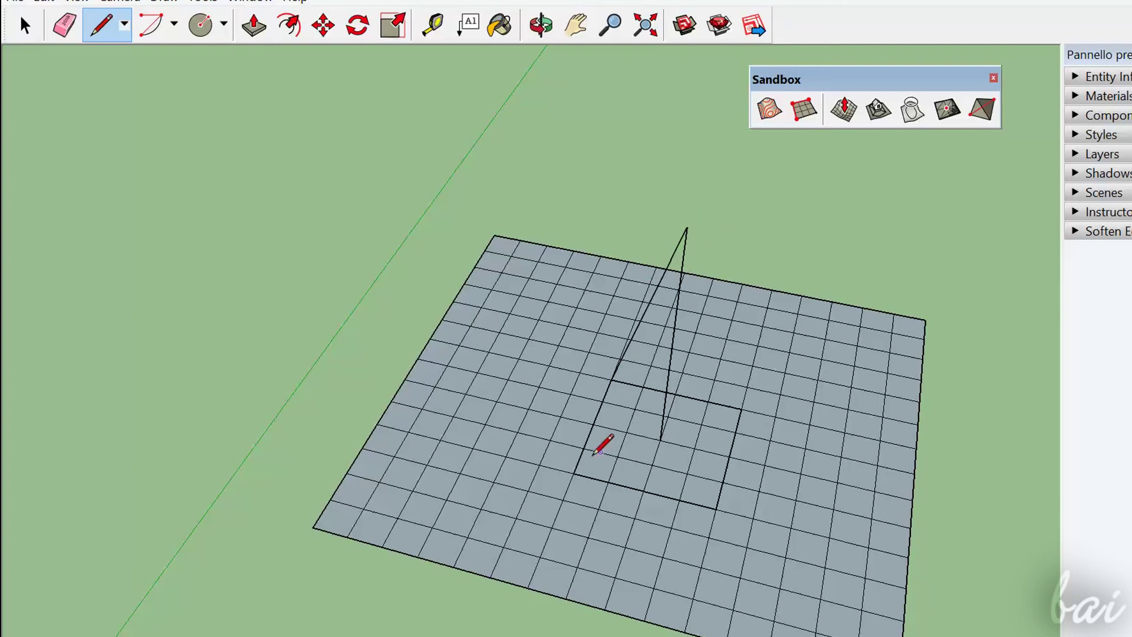
pyautogui.click(723, 484)
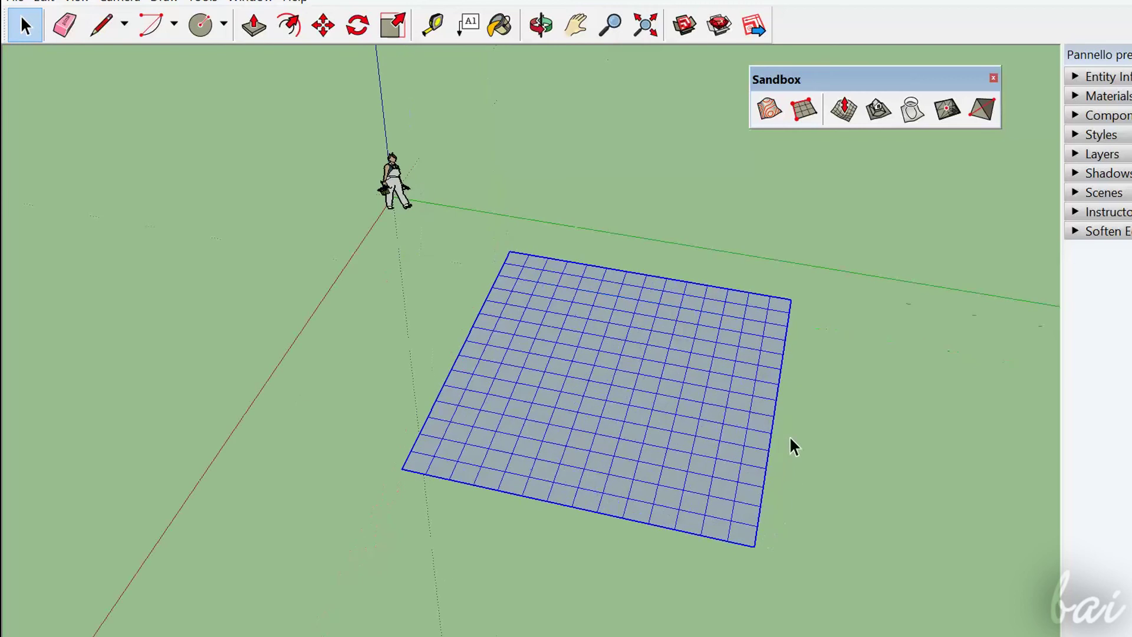
# Explode the sandbox grid group into loose geometry
pyautogui.click(834, 360)
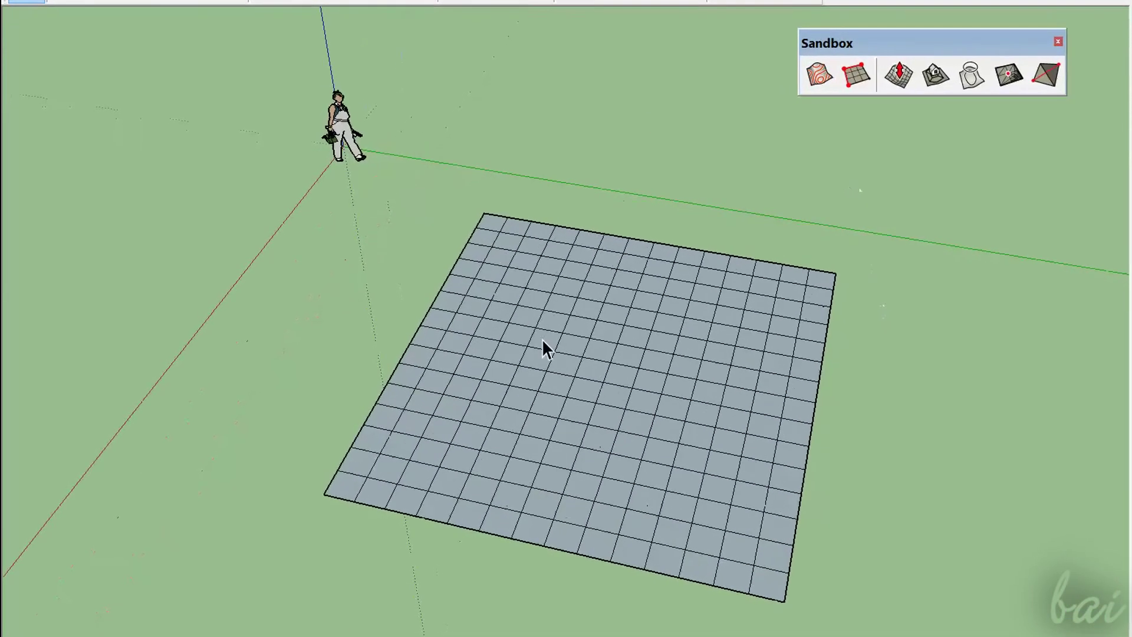
pyautogui.rightClick(580, 367)
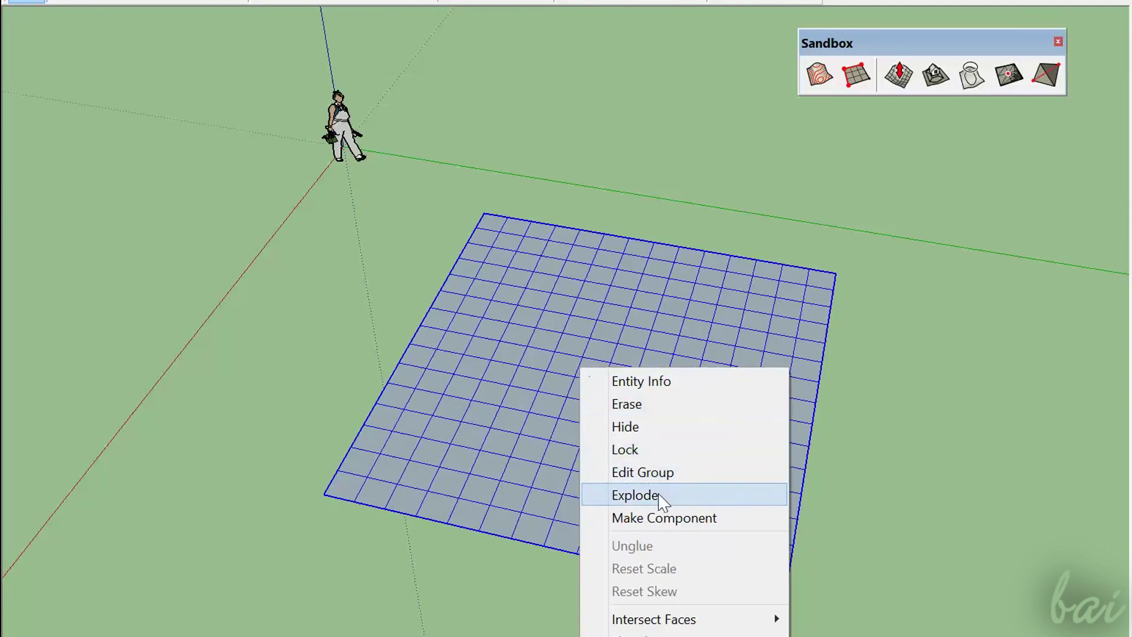
pyautogui.click(659, 494)
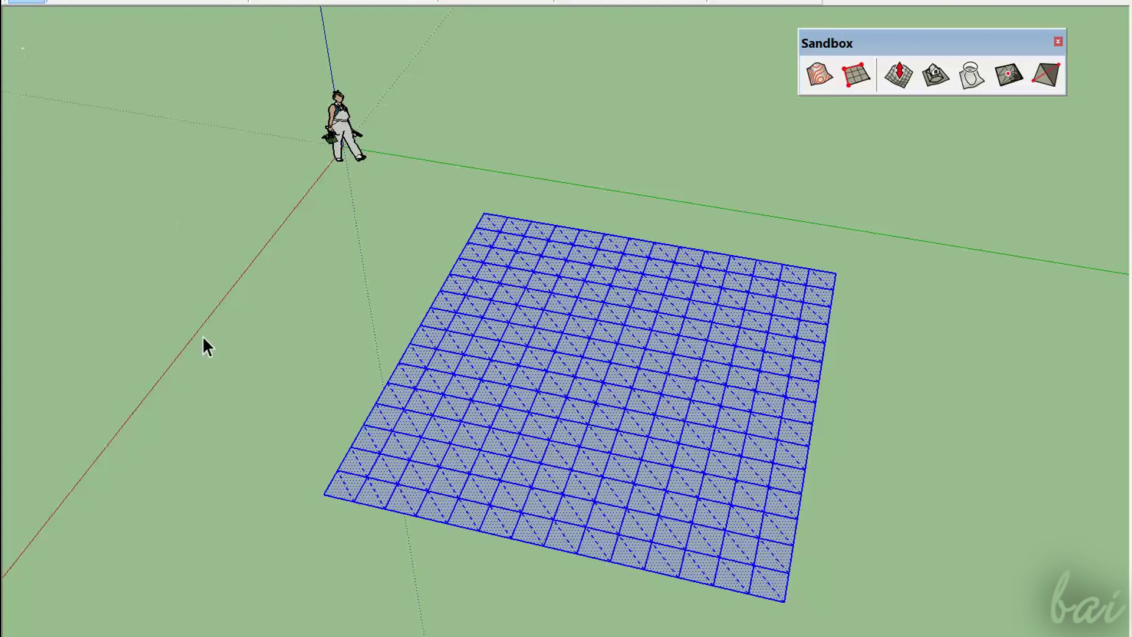
pyautogui.click(272, 344)
pyautogui.scroll(2, 461, 343)
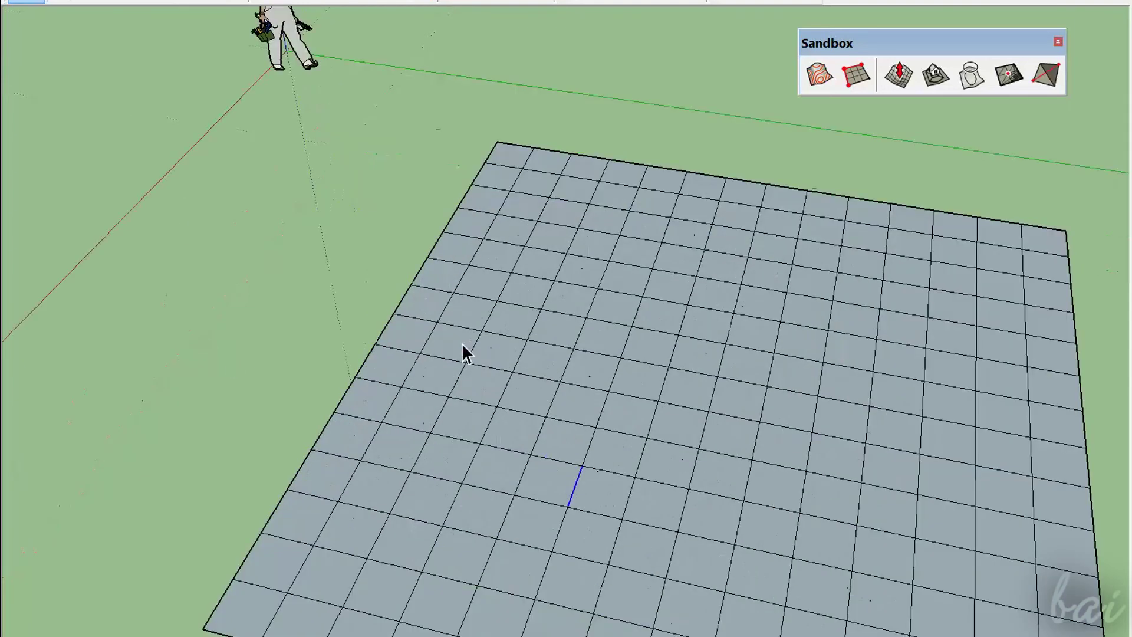
pyautogui.scroll(-2, 614, 276)
pyautogui.scroll(1, 814, 236)
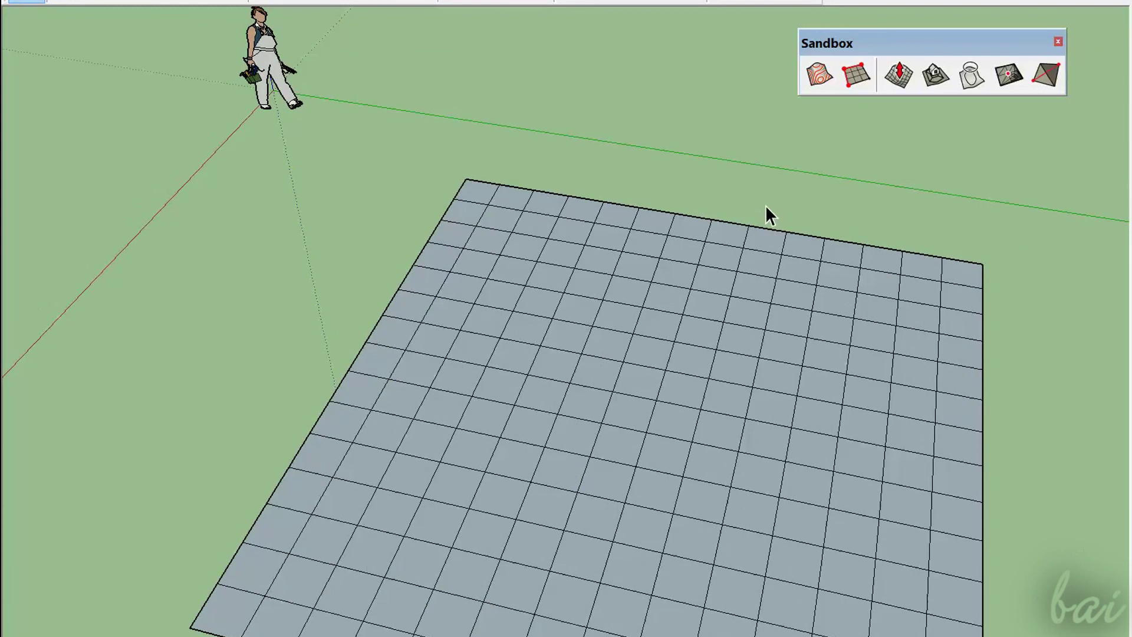
# Try several Smoove raises on the grid, cancelling each one
pyautogui.click(894, 83)
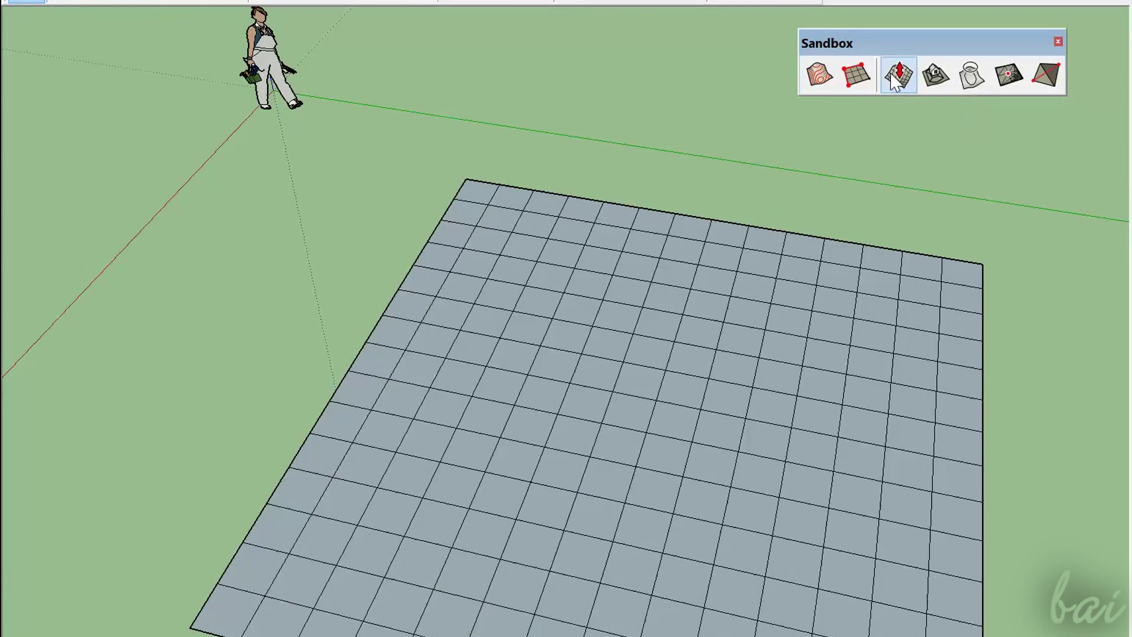
pyautogui.click(651, 338)
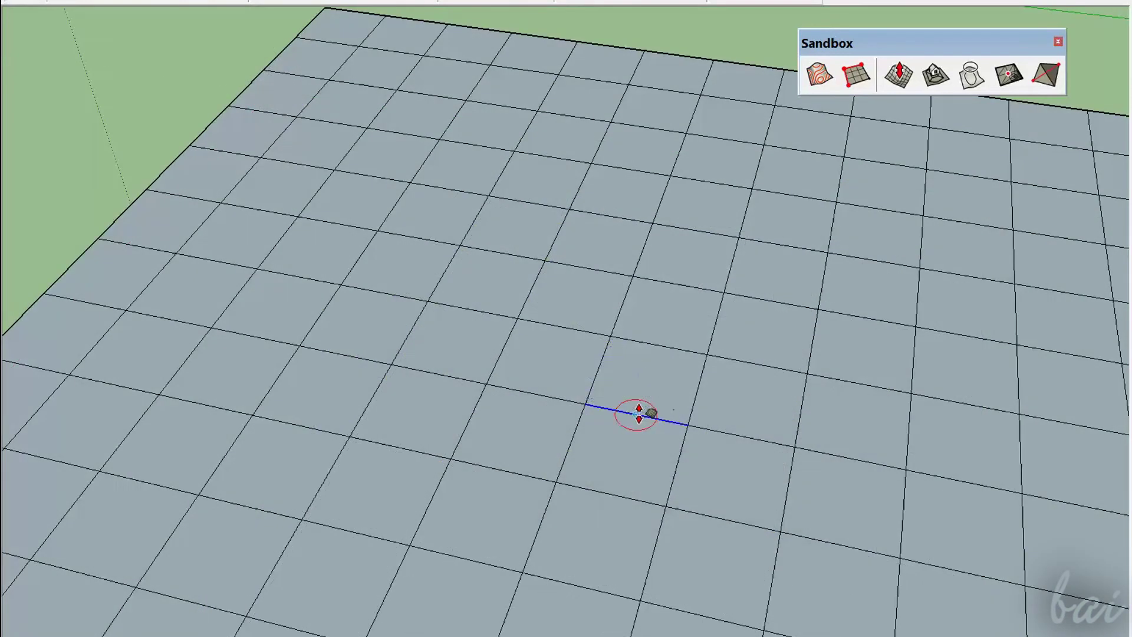
pyautogui.click(642, 408)
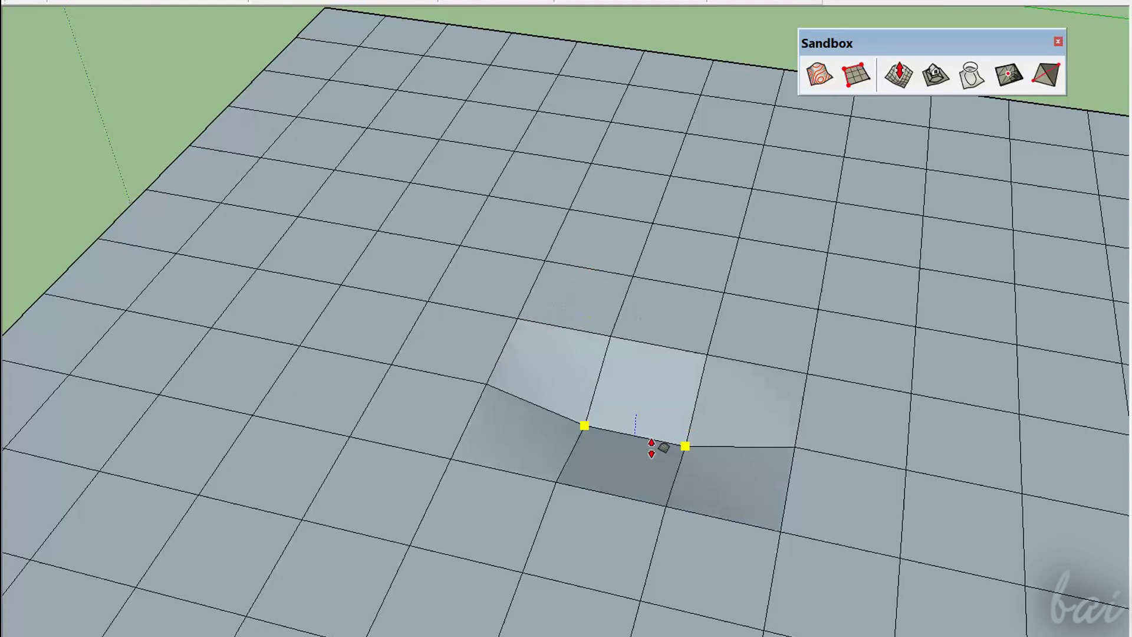
pyautogui.press('Escape')
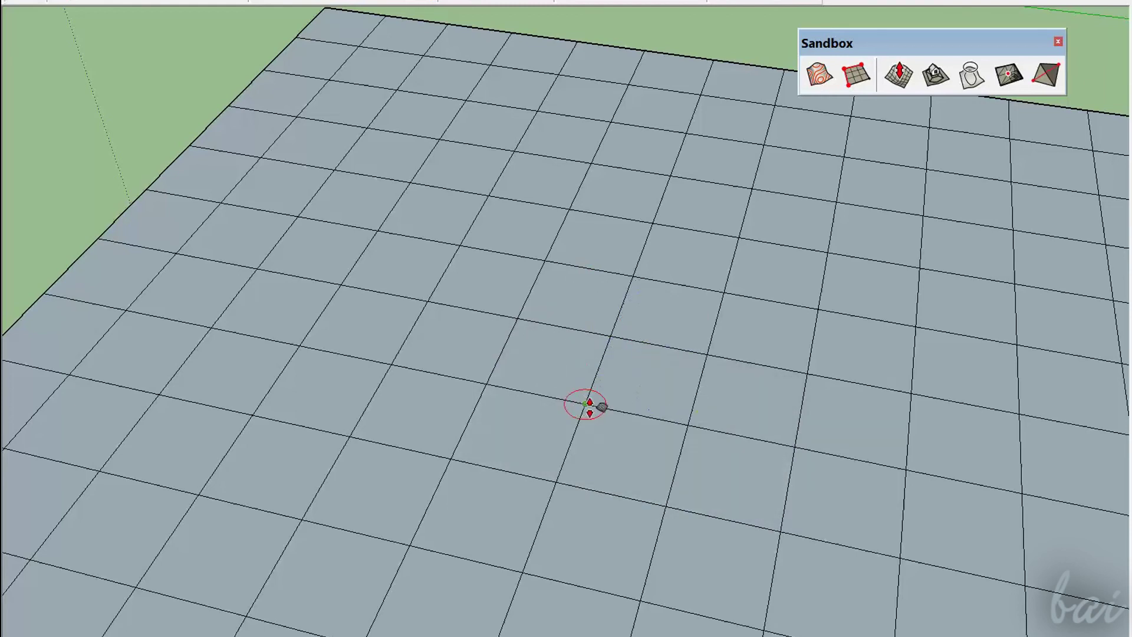
pyautogui.click(585, 404)
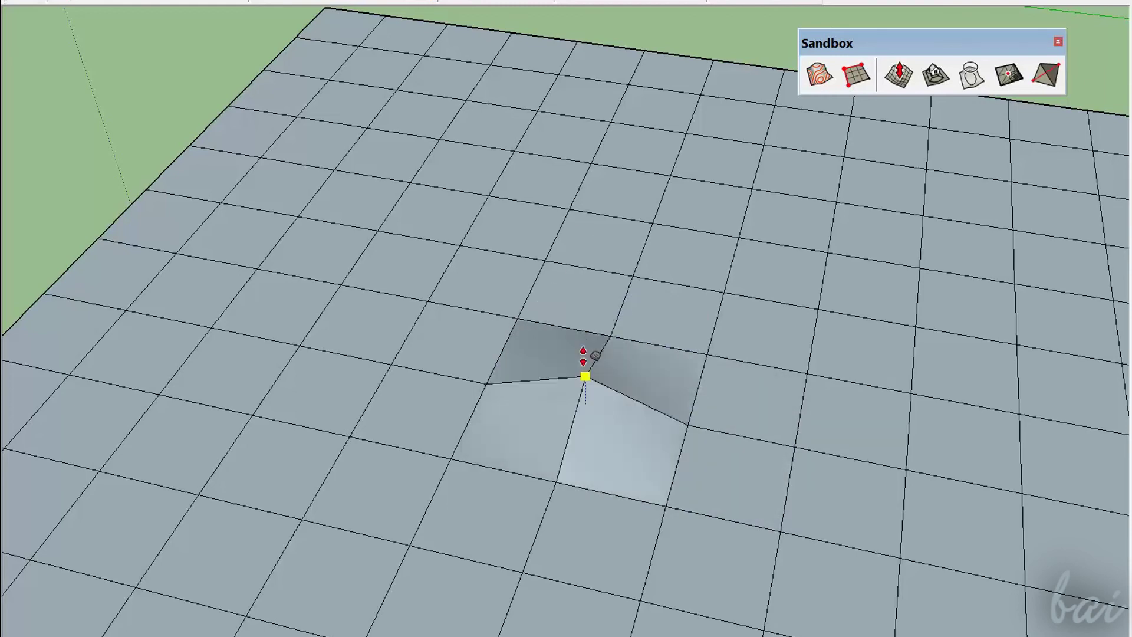
pyautogui.press('Escape')
pyautogui.click(603, 449)
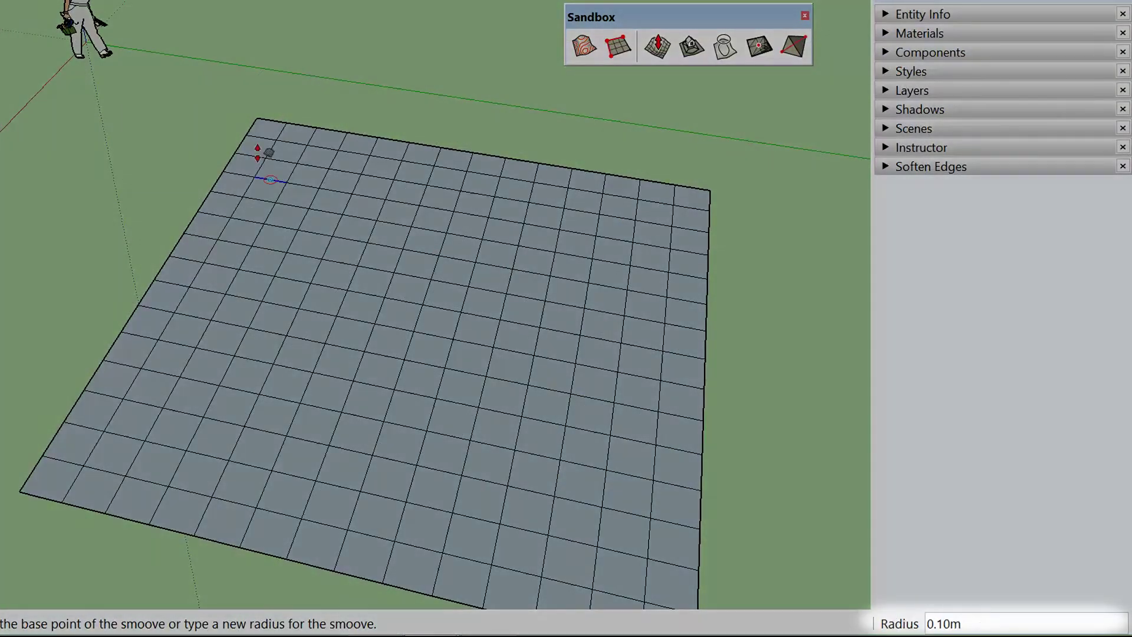
pyautogui.write('3')
# Set the Smoove radius to 2 m and raise a hill near the grid centre
pyautogui.press('Return')
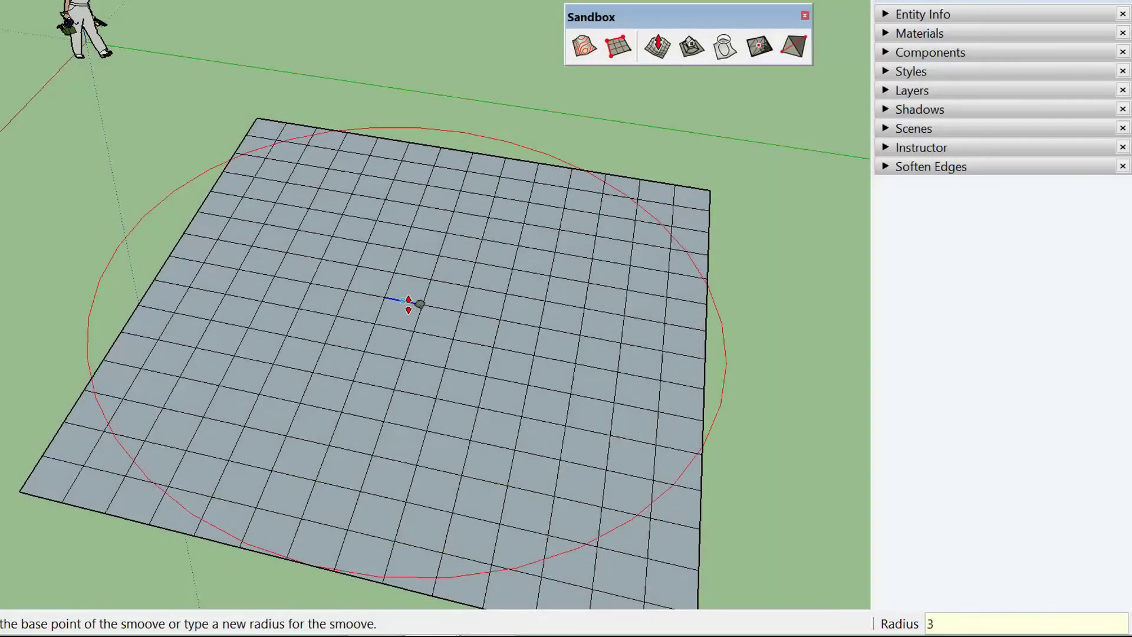
pyautogui.press('Return')
pyautogui.write('2')
pyautogui.press('Return')
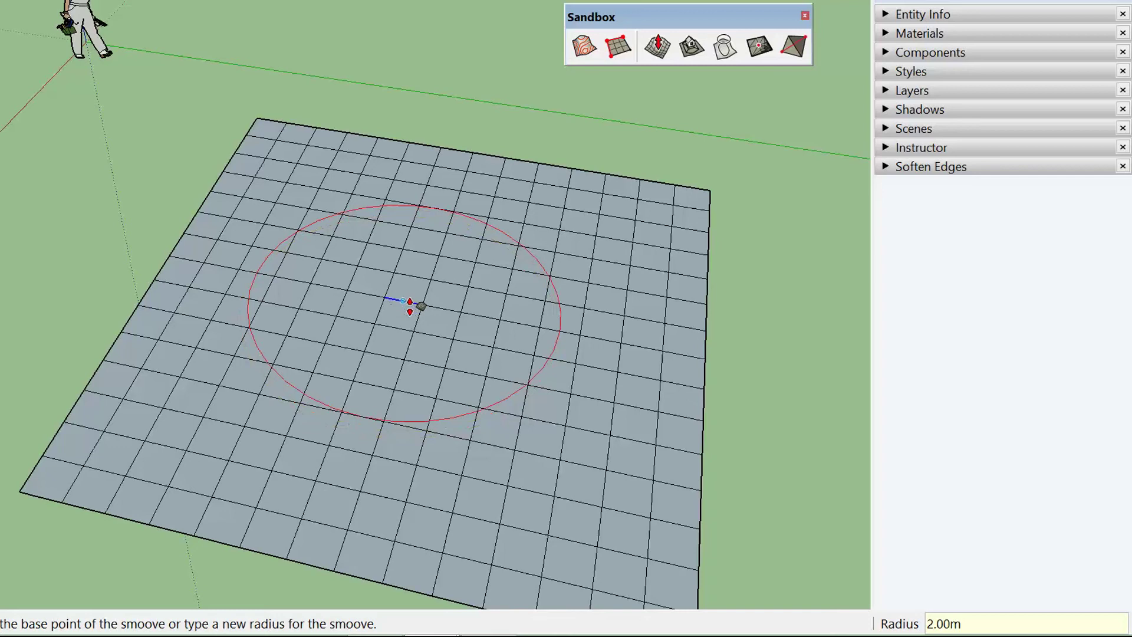
pyautogui.click(411, 310)
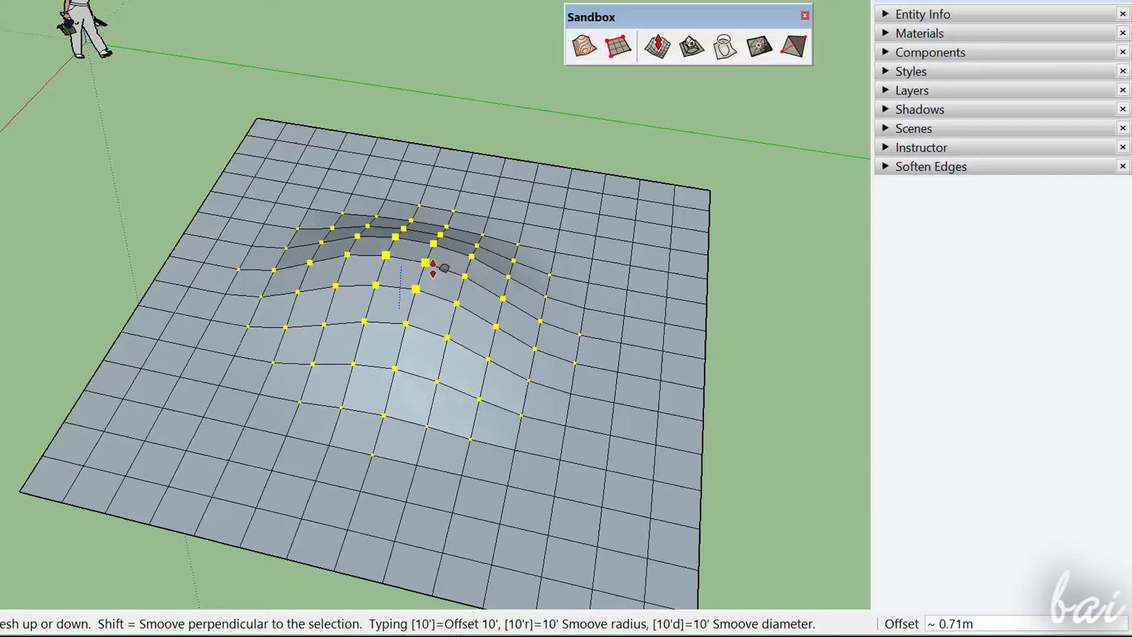
pyautogui.click(433, 257)
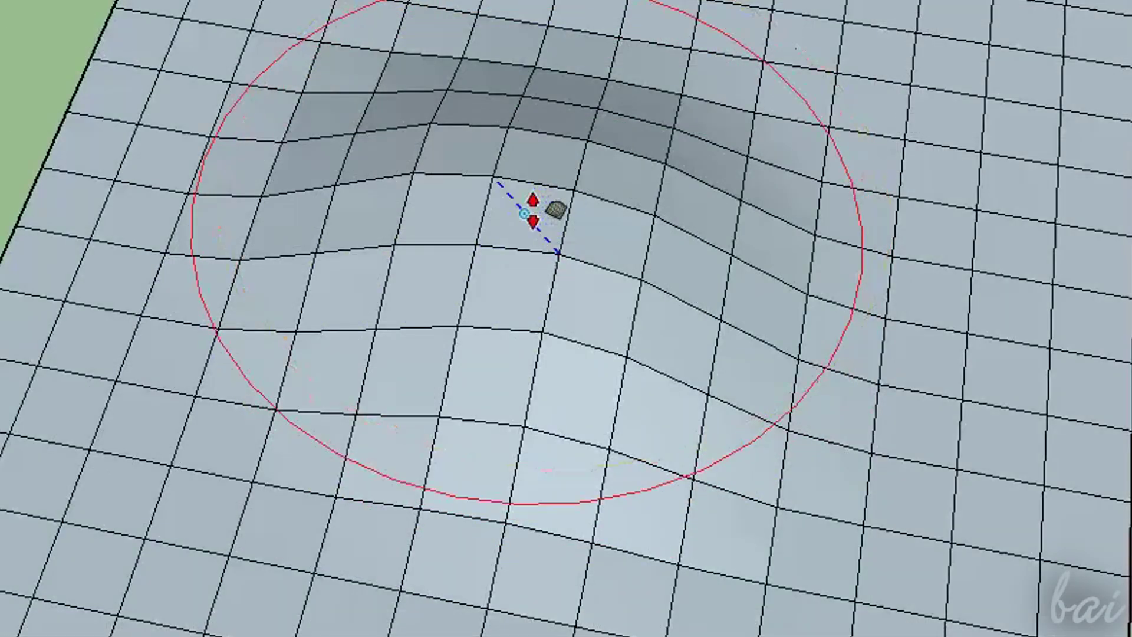
# Raise the hilltop into a taller peak and lift a nearby slope
pyautogui.click(525, 214)
pyautogui.click(522, 88)
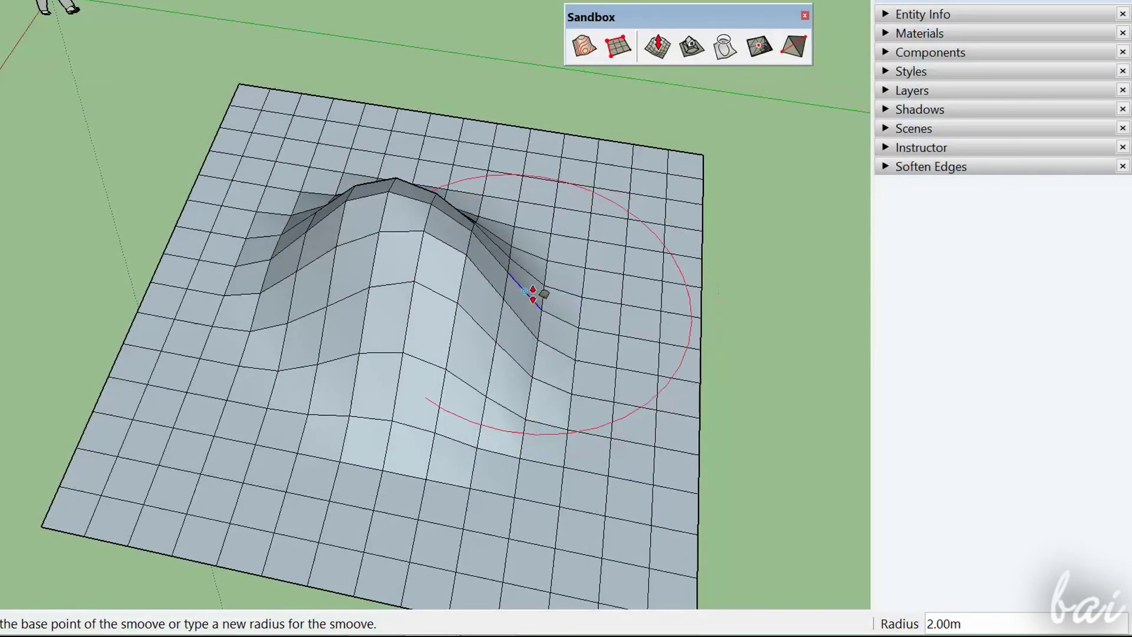
pyautogui.click(532, 294)
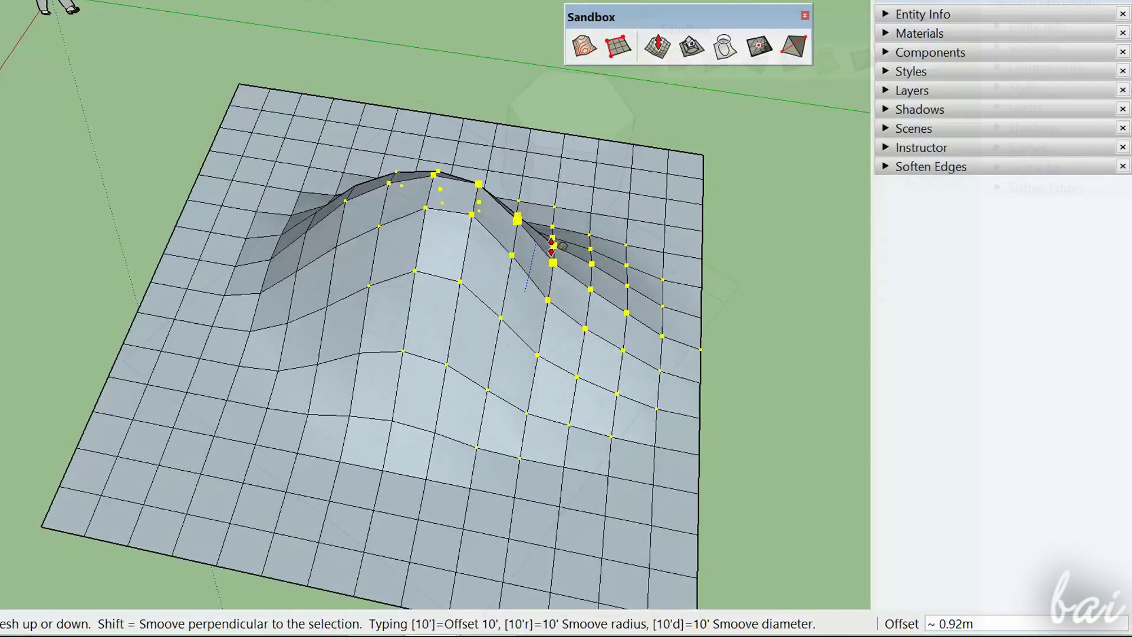
pyautogui.click(552, 247)
pyautogui.moveTo(746, 470)
pyautogui.mouseDown(button='middle')
pyautogui.moveTo(877, 248)
pyautogui.moveTo(693, 118)
pyautogui.moveTo(416, 79)
pyautogui.moveTo(324, 291)
pyautogui.moveTo(533, 521)
pyautogui.moveTo(433, 374)
pyautogui.moveTo(460, 559)
pyautogui.moveTo(437, 501)
pyautogui.moveTo(530, 319)
pyautogui.moveTo(538, 326)
pyautogui.mouseUp(button='middle')
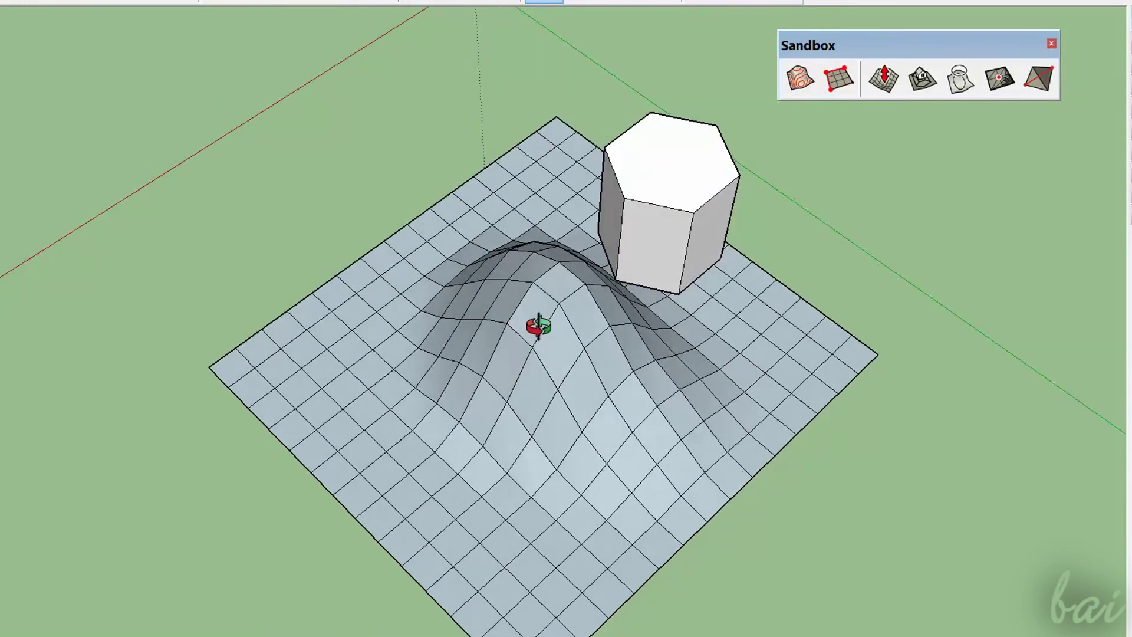
# Pick the hexagonal prism as the Sandbox Stamp shape with a border offset of 1
pyautogui.click(937, 73)
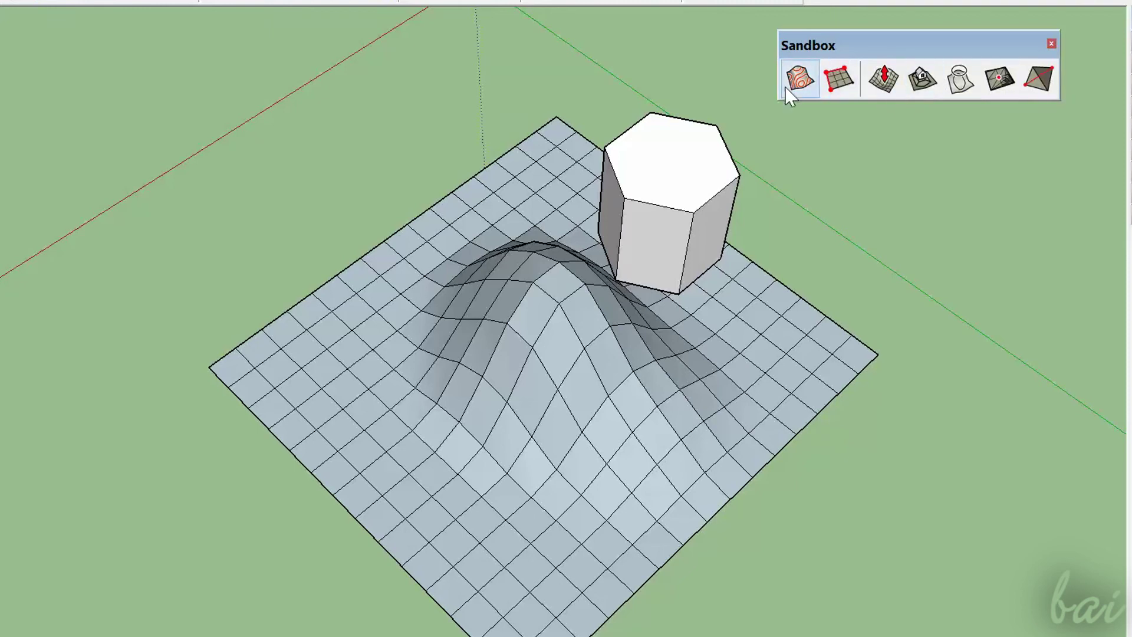
pyautogui.click(684, 170)
pyautogui.click(682, 170)
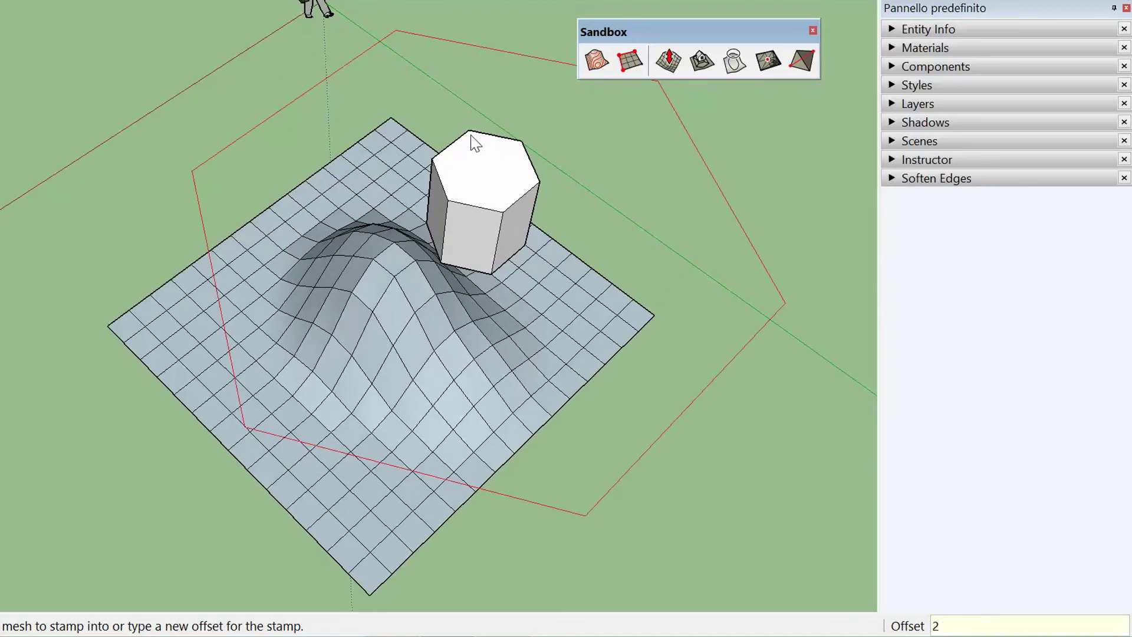
pyautogui.write('1')
pyautogui.press('Return')
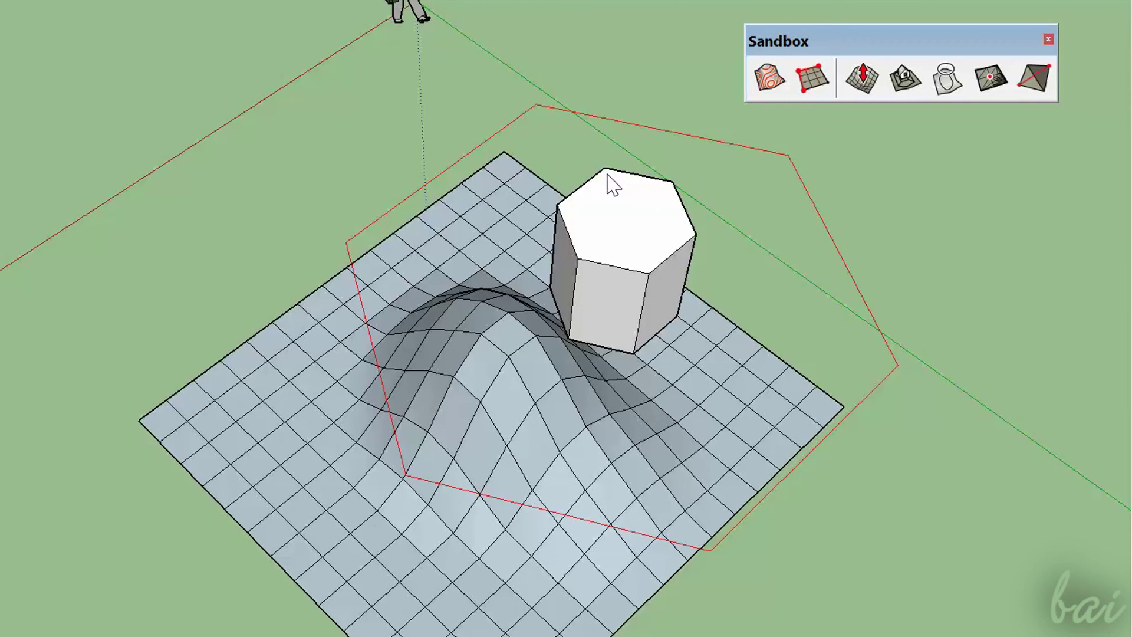
pyautogui.write('1')
pyautogui.press('Return')
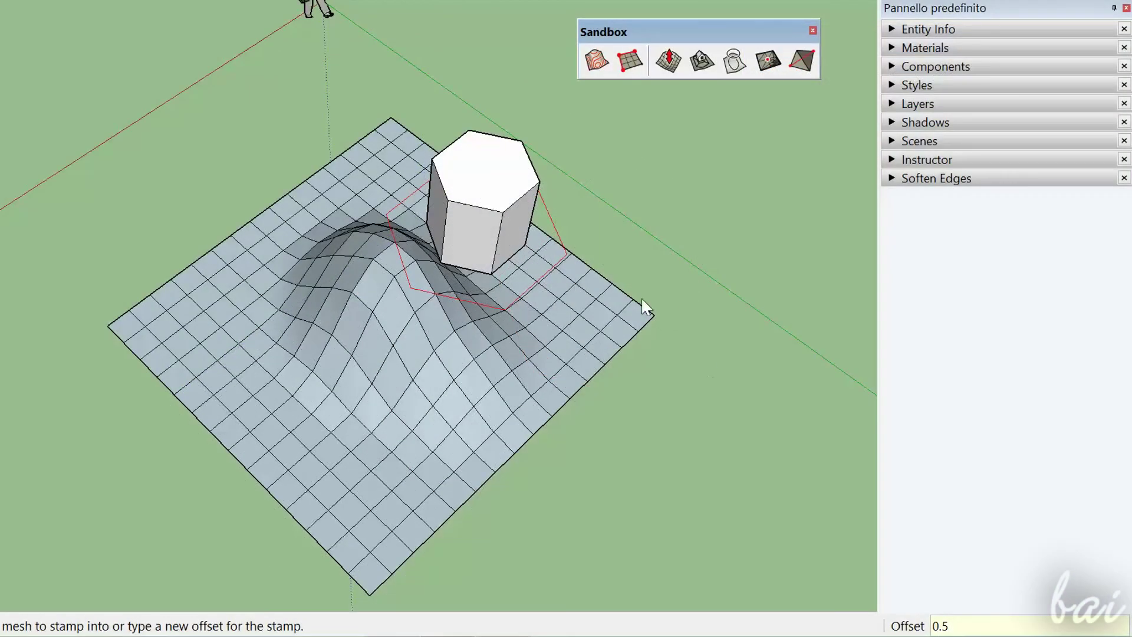
# Stamp the prism footprint into the hill, raising it, then restamp with a 2 m offset
pyautogui.click(423, 363)
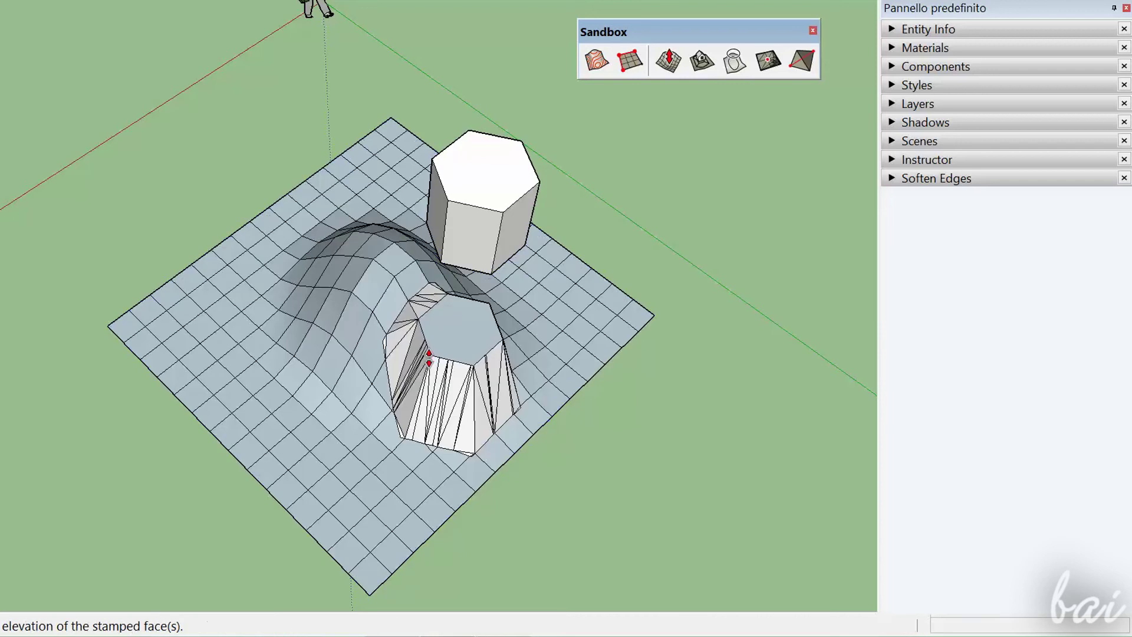
pyautogui.scroll(2, 430, 404)
pyautogui.scroll(2, 432, 473)
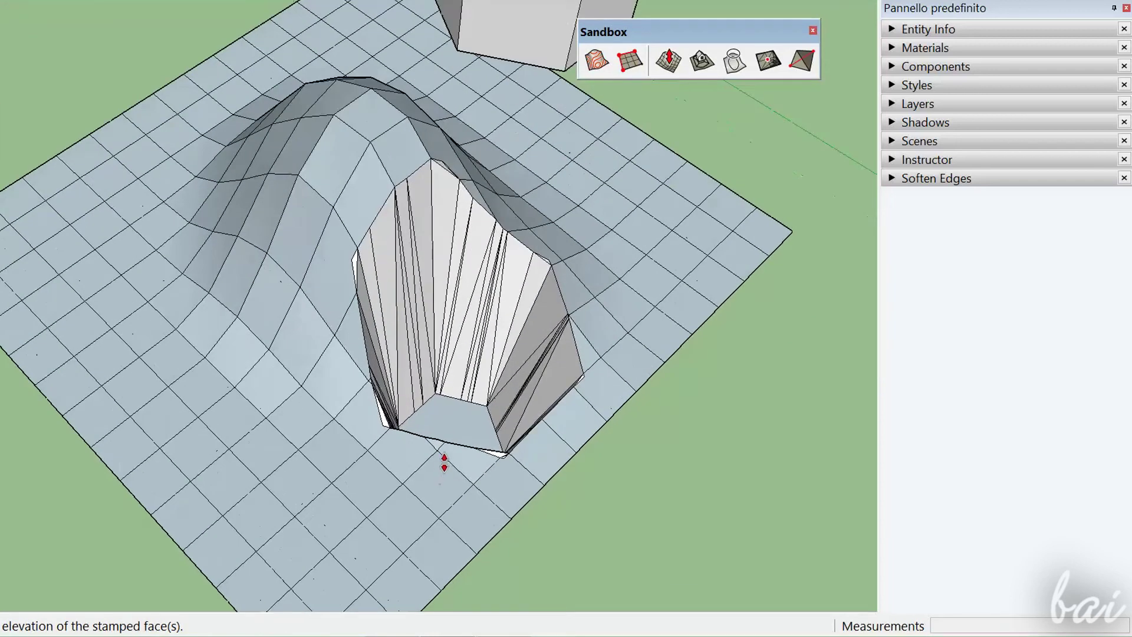
pyautogui.scroll(-2, 451, 324)
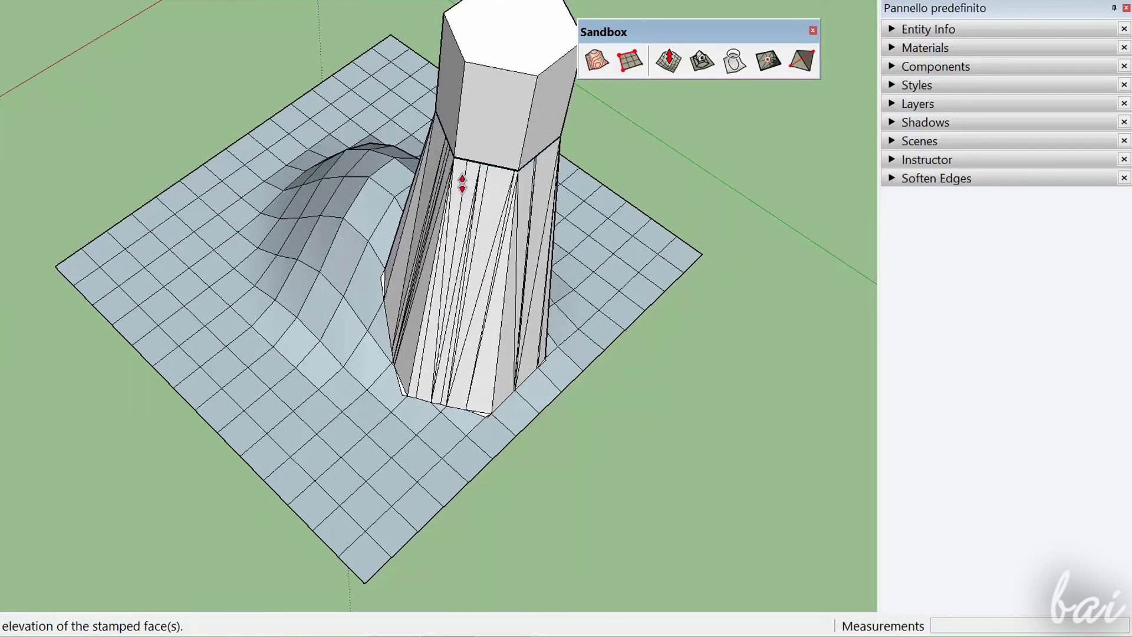
pyautogui.moveTo(463, 182); pyautogui.dragTo(494, 129, button='middle')
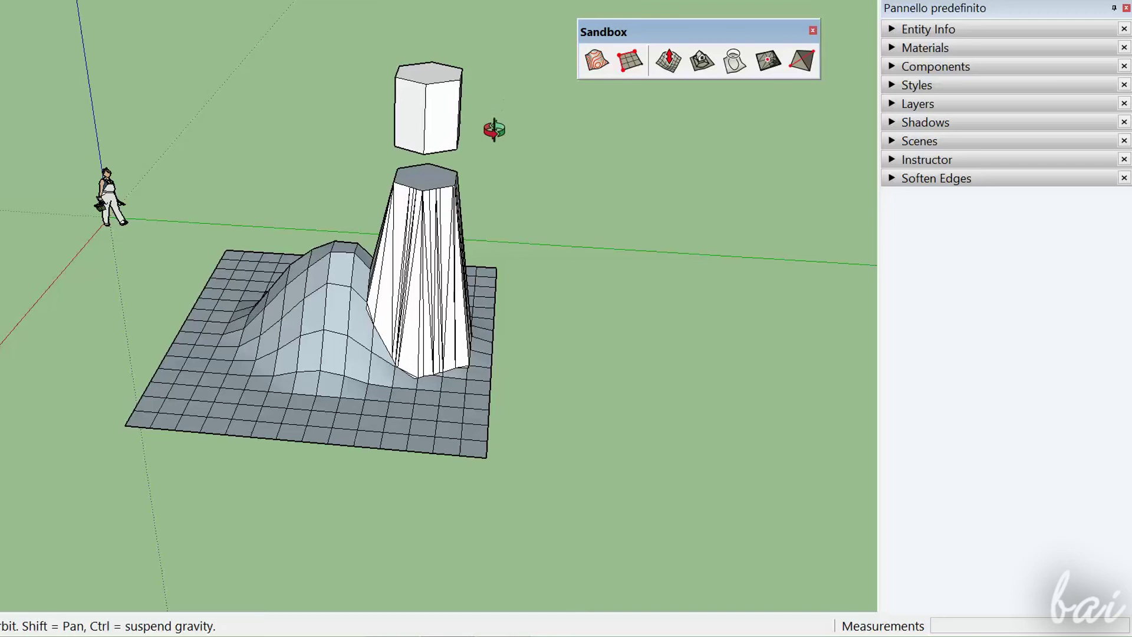
pyautogui.moveTo(494, 130); pyautogui.dragTo(494, 129, button='middle')
pyautogui.write('0.017')
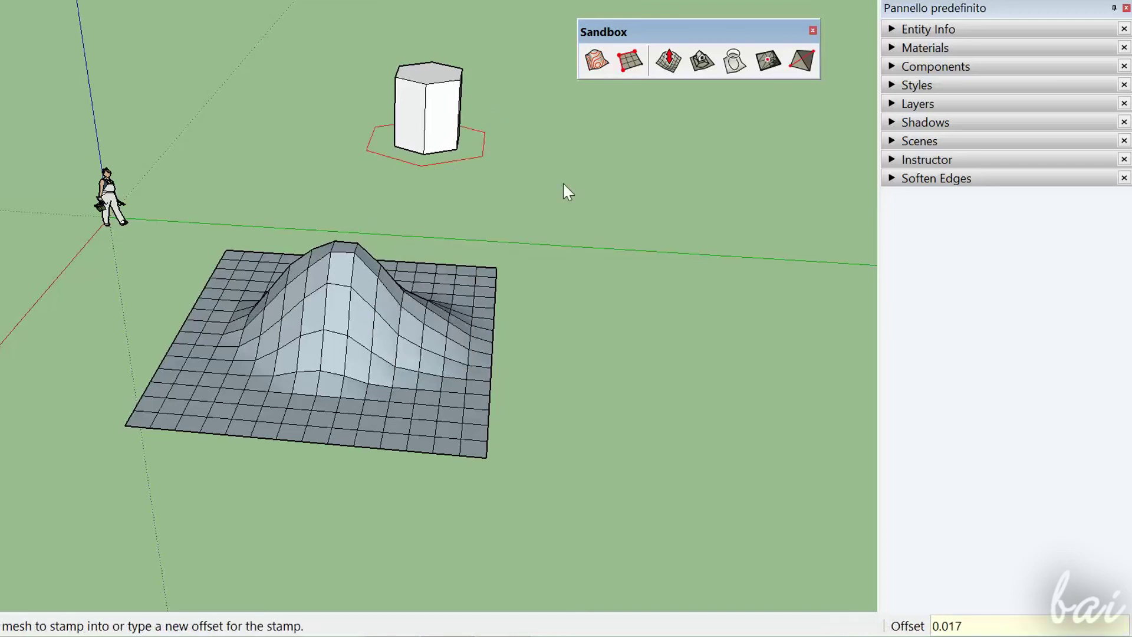
pyautogui.write('2')
pyautogui.press('Return')
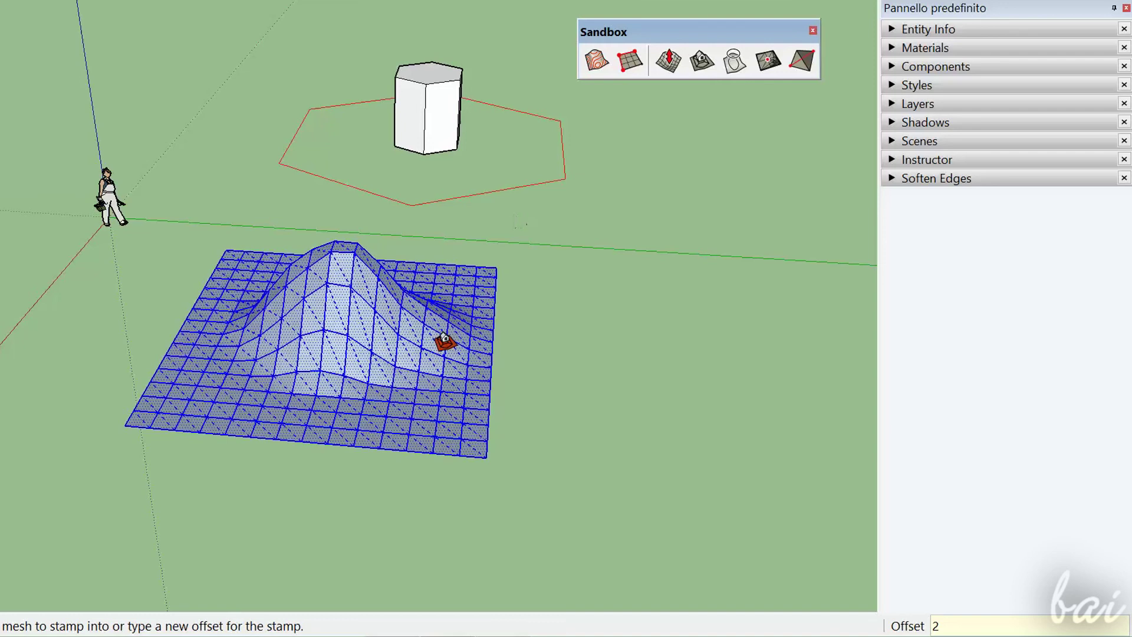
pyautogui.click(430, 378)
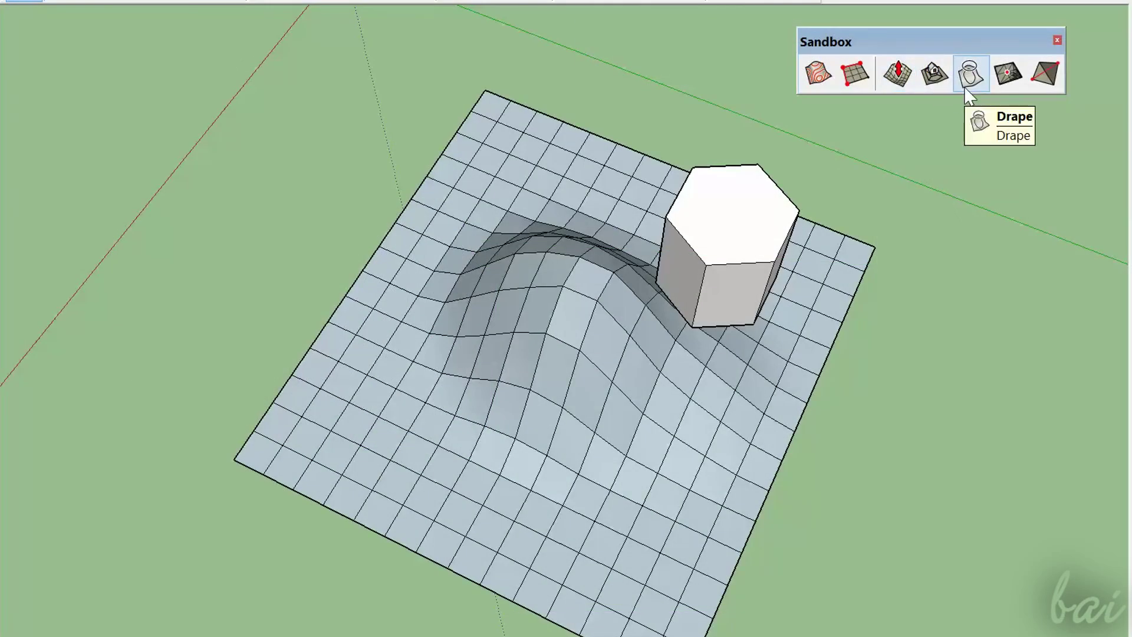
# Drape the hexagonal prism's outline onto the terrain and orbit to a low view
pyautogui.click(966, 89)
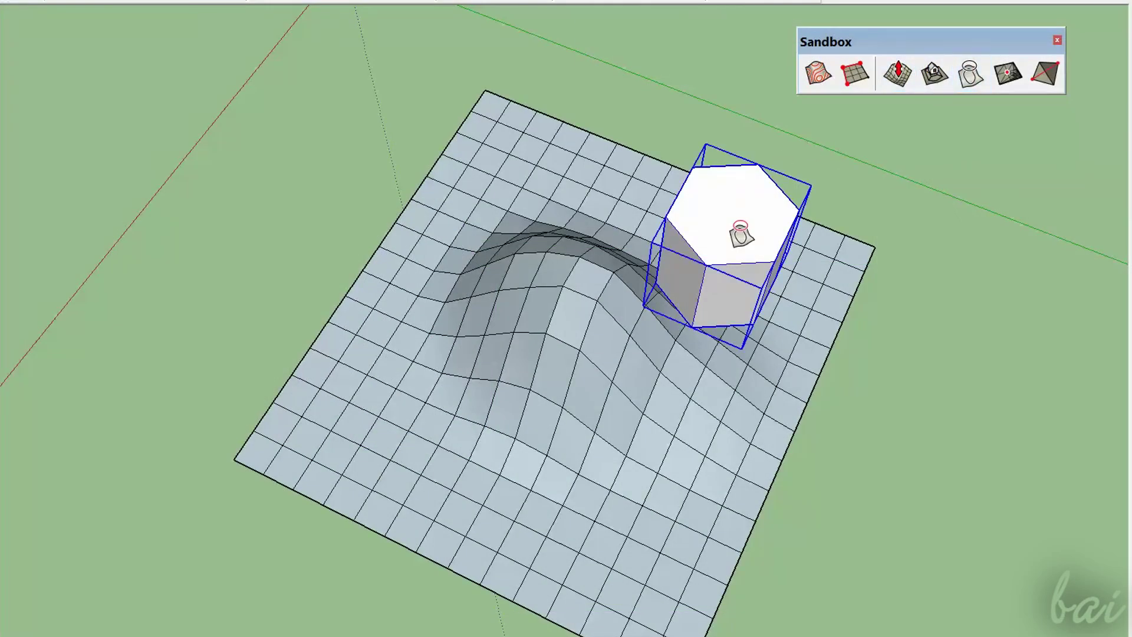
pyautogui.click(741, 236)
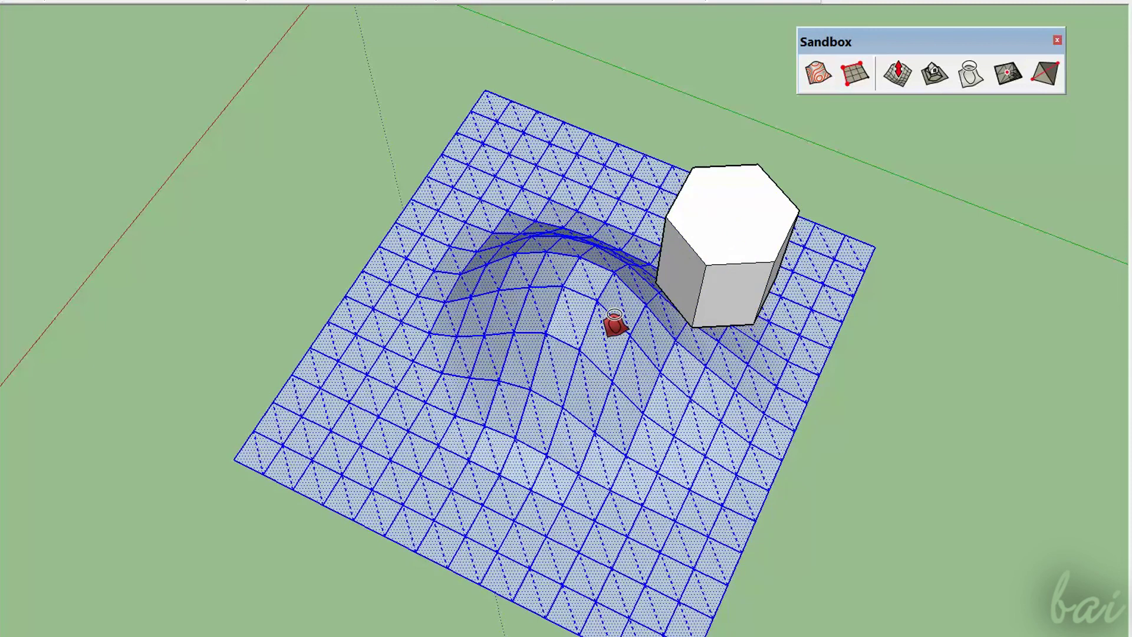
pyautogui.click(614, 319)
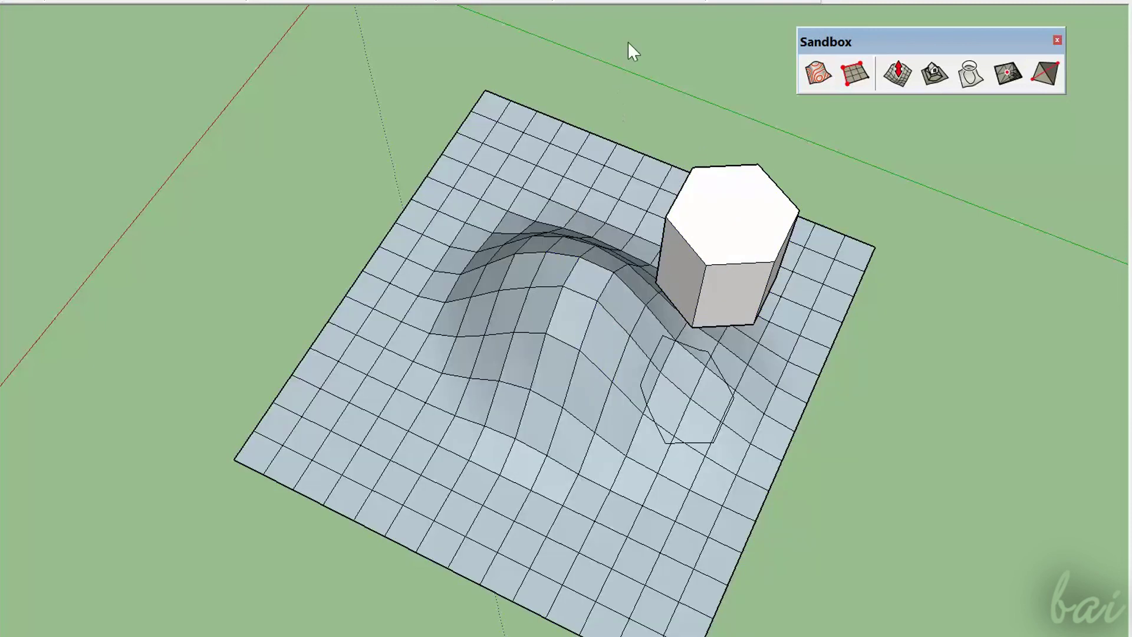
pyautogui.moveTo(930, 589)
pyautogui.mouseDown(button='middle')
pyautogui.moveTo(607, 215)
pyautogui.moveTo(518, 566)
pyautogui.moveTo(765, 379)
pyautogui.moveTo(748, 417)
pyautogui.moveTo(859, 260)
pyautogui.moveTo(731, 497)
pyautogui.moveTo(516, 263)
pyautogui.moveTo(668, 271)
pyautogui.moveTo(687, 344)
pyautogui.moveTo(701, 343)
pyautogui.mouseUp(button='middle')
# Smoove a peak on the hill, undo an unwanted bump, and raise individual terrain points
pyautogui.scroll(2, 700, 343)
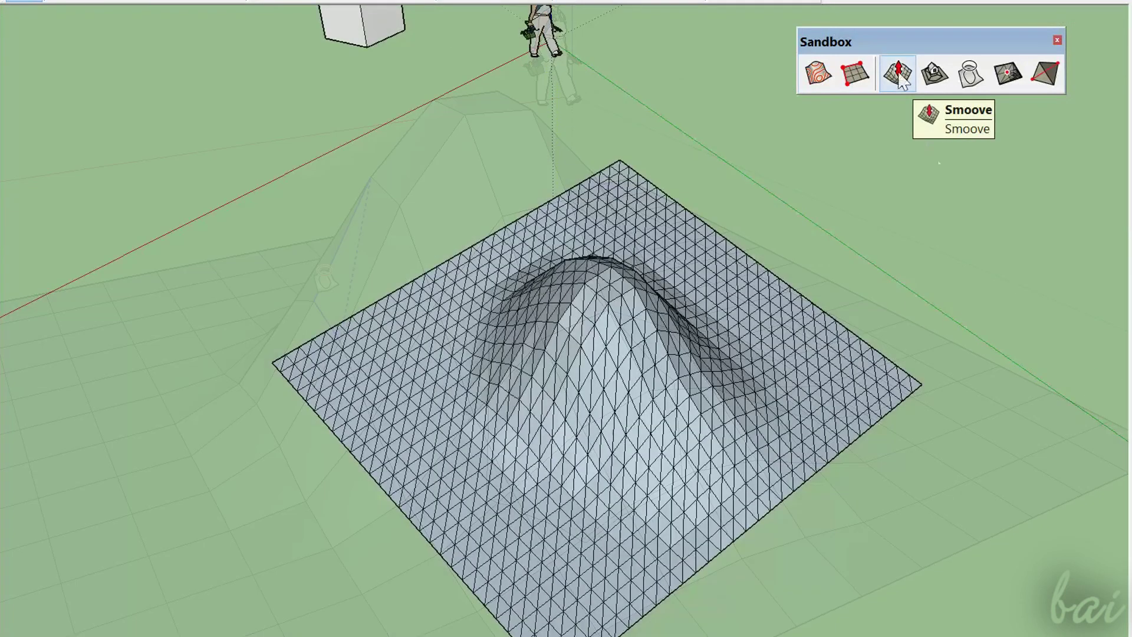
pyautogui.click(899, 74)
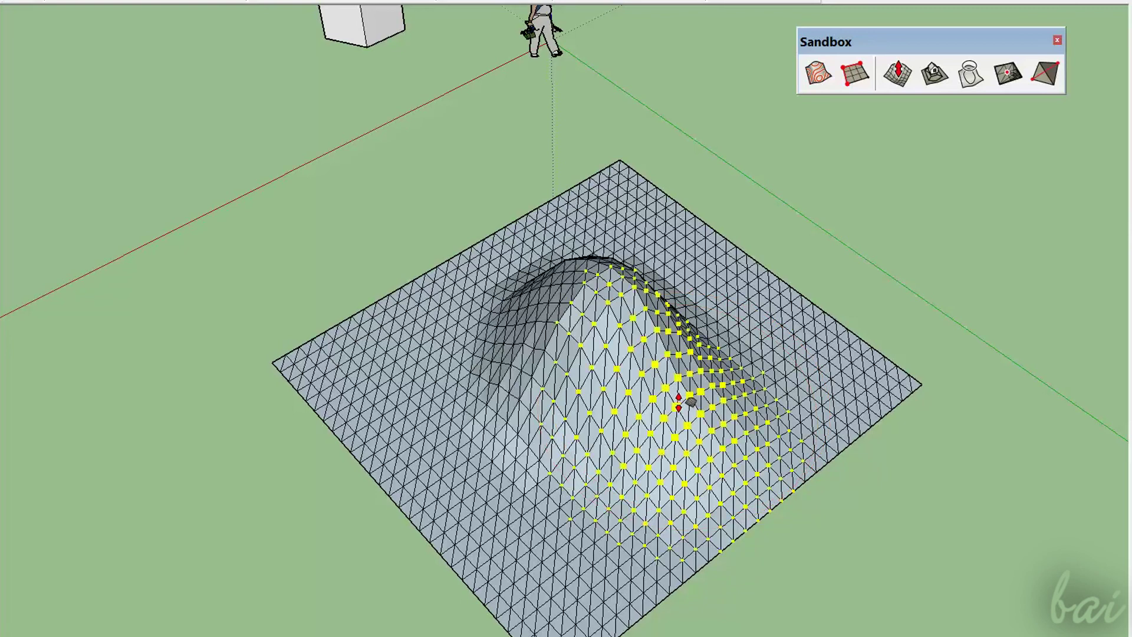
pyautogui.click(678, 384)
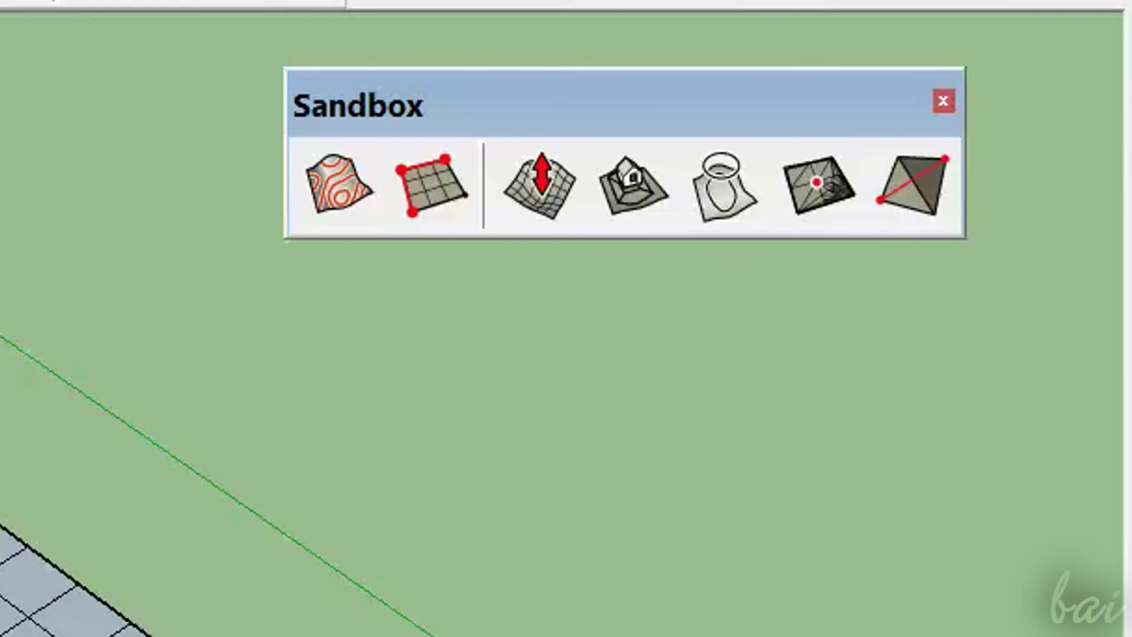
pyautogui.moveTo(0, 319); pyautogui.dragTo(643, 636)
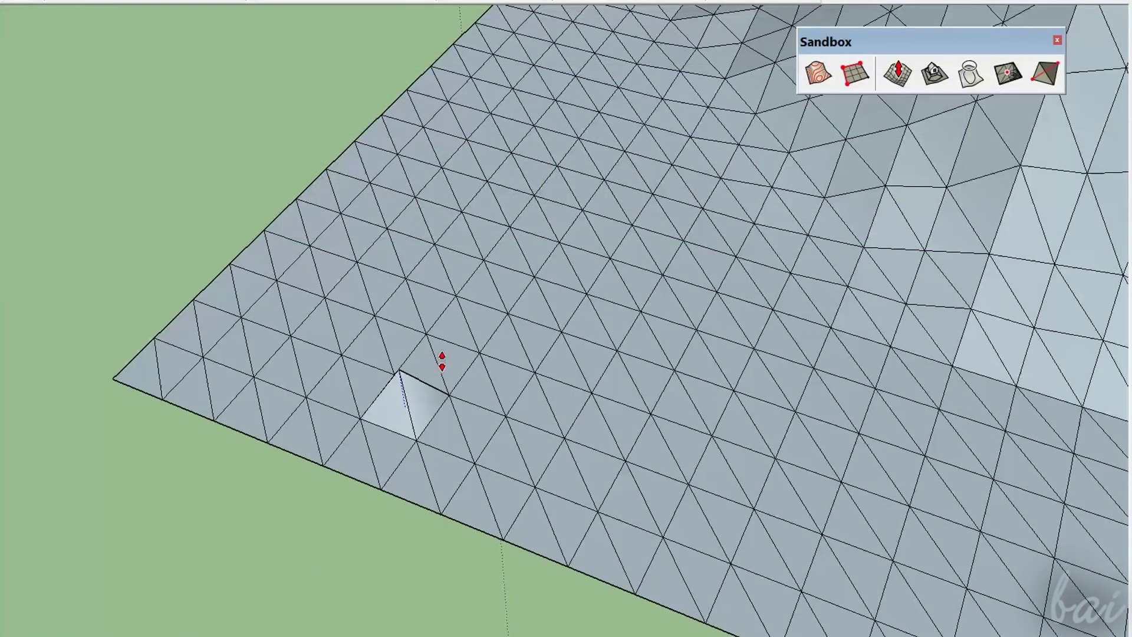
pyautogui.hotkey('ctrl', 'z')
pyautogui.hotkey('ctrl', 'z')
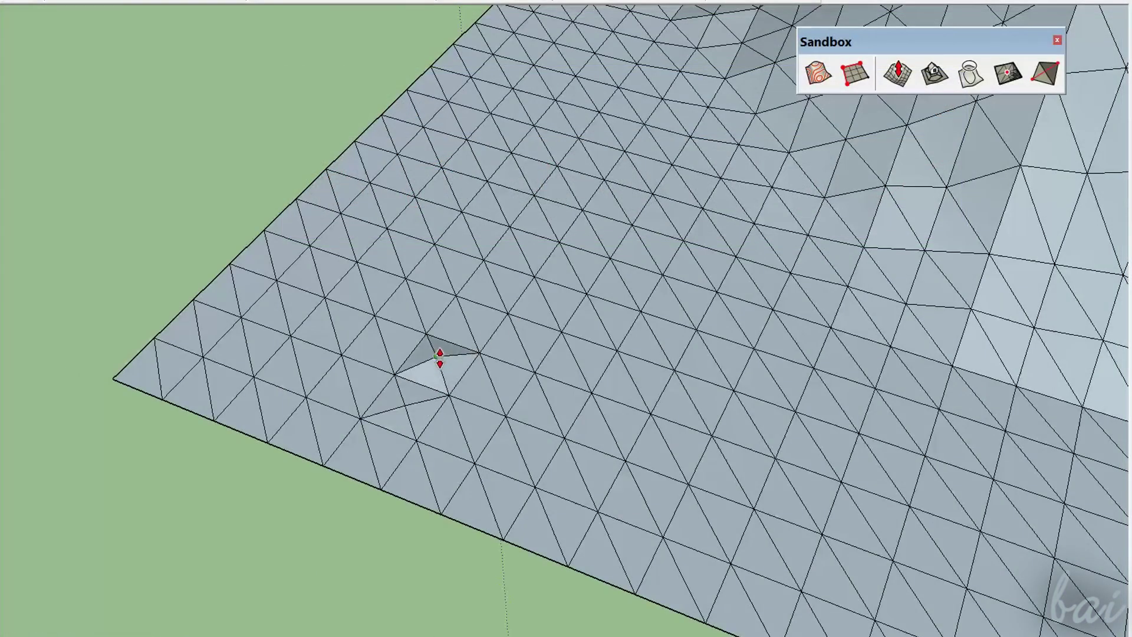
pyautogui.moveTo(604, 353); pyautogui.dragTo(612, 324)
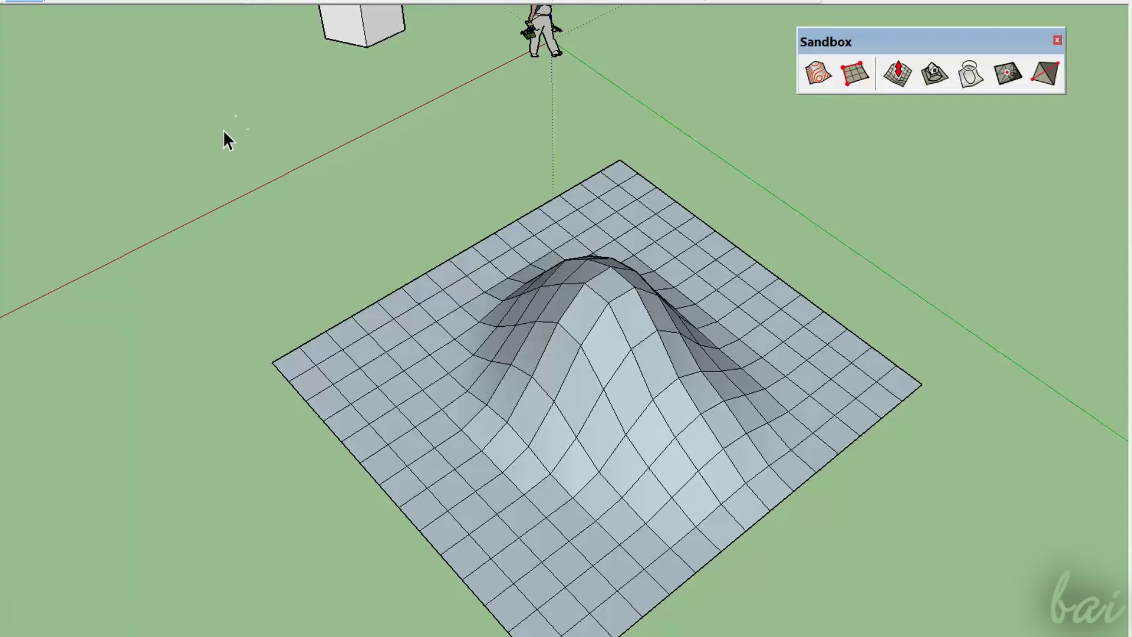
pyautogui.moveTo(223, 129)
pyautogui.mouseDown()
pyautogui.moveTo(771, 535)
pyautogui.moveTo(938, 636)
pyautogui.mouseUp()
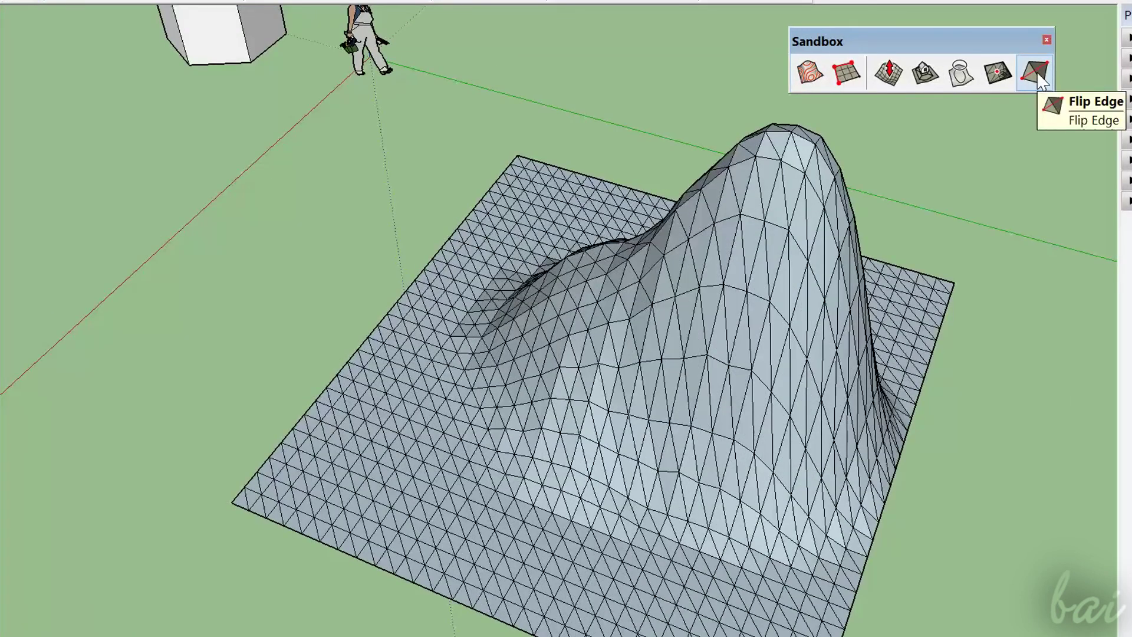
# Flip two adjacent triangle diagonals on the hill mesh with Flip Edge
pyautogui.click(1037, 72)
pyautogui.scroll(3, 501, 351)
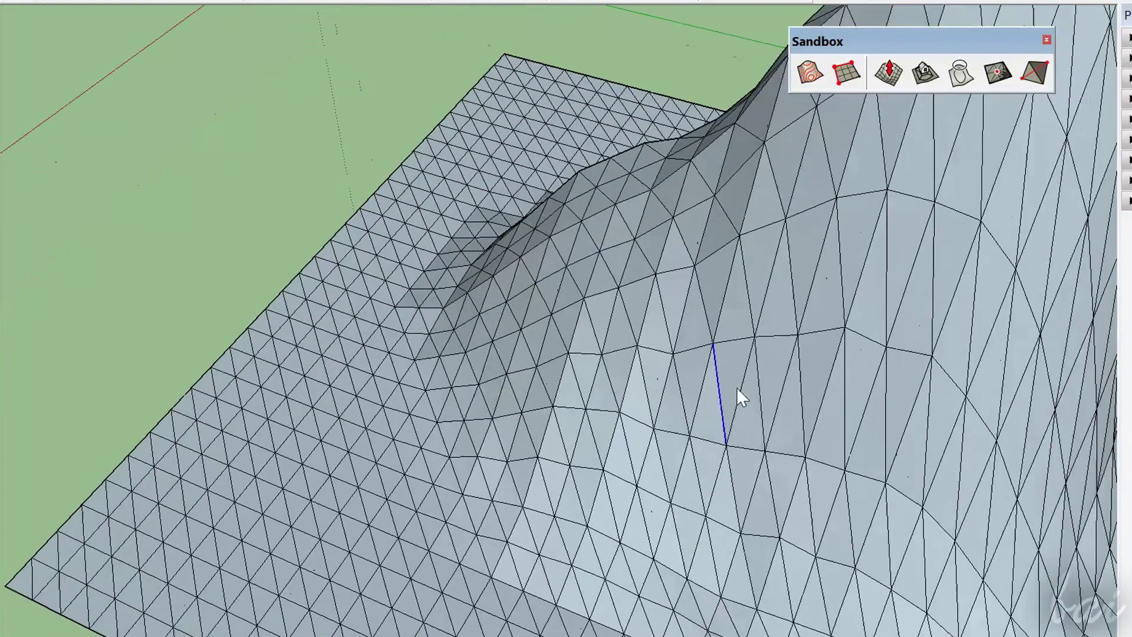
pyautogui.click(777, 335)
pyautogui.click(822, 331)
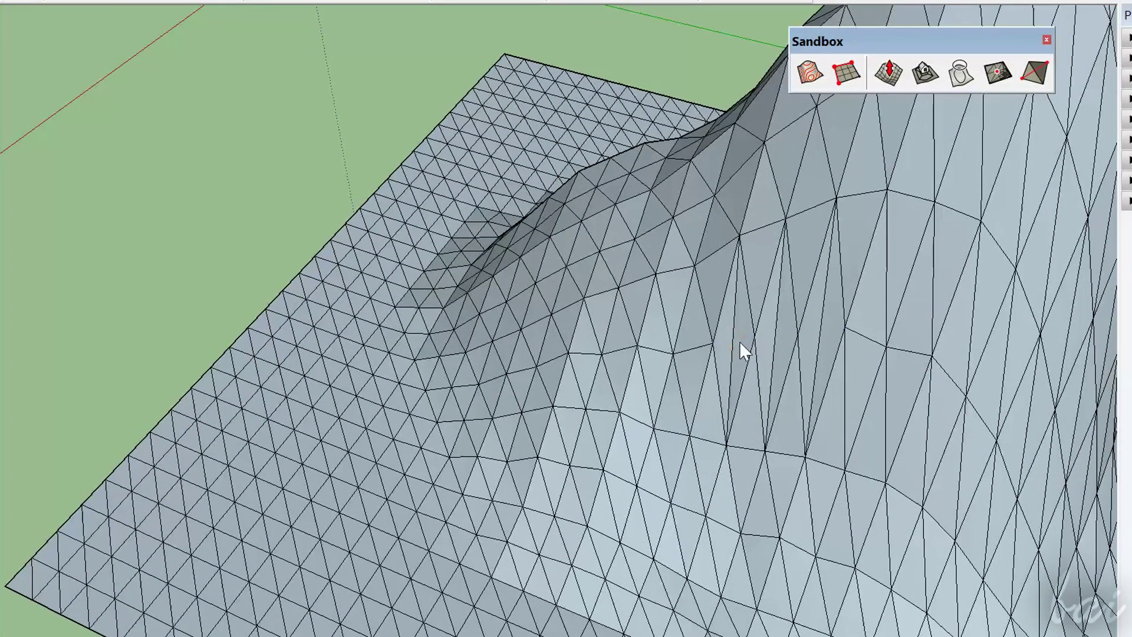
pyautogui.scroll(-5, 741, 348)
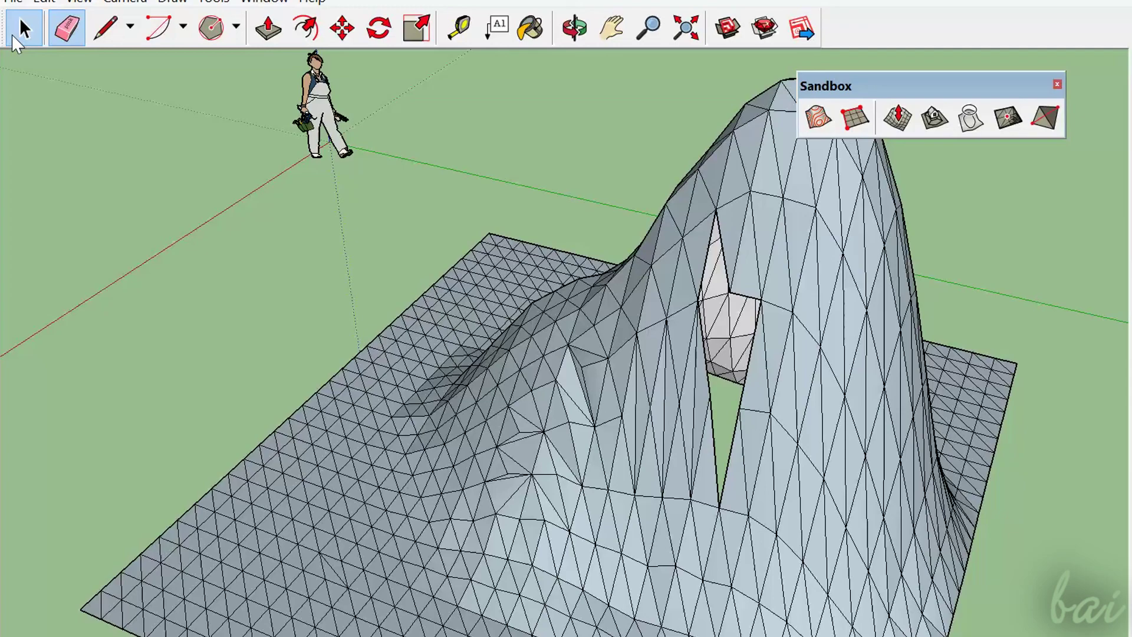
# Select the hole's boundary edges and fill the hole with From Contours
pyautogui.click(574, 28)
pyautogui.moveTo(727, 155)
pyautogui.mouseDown()
pyautogui.moveTo(558, 180)
pyautogui.moveTo(663, 198)
pyautogui.moveTo(759, 114)
pyautogui.mouseUp()
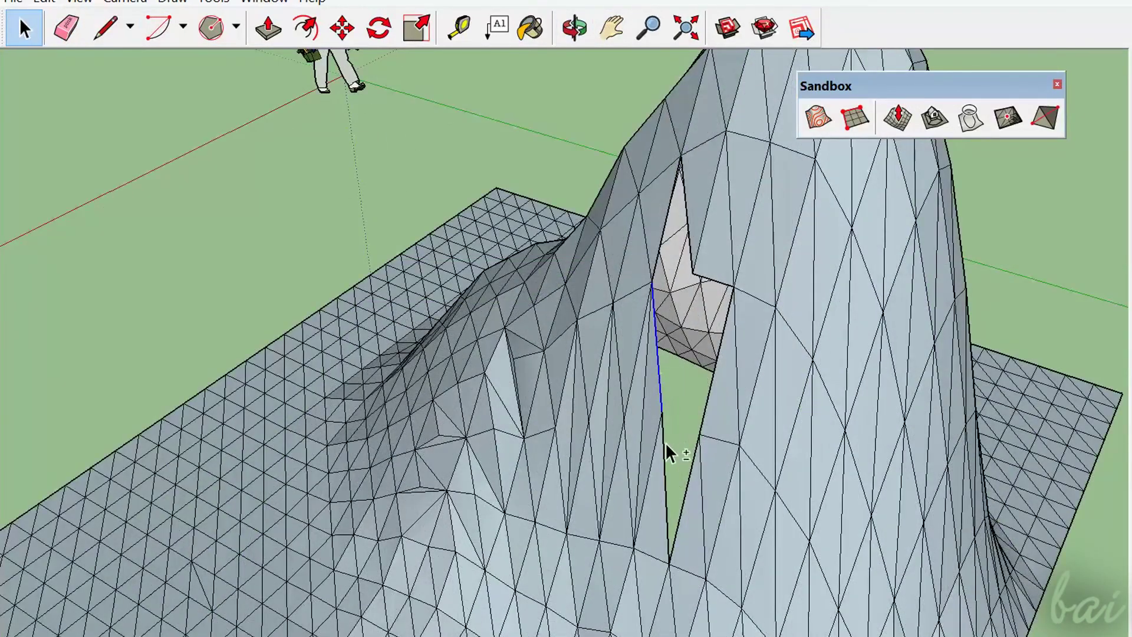
pyautogui.keyDown('shift'); pyautogui.click(665, 444); pyautogui.keyUp('shift')
pyautogui.keyDown('shift'); pyautogui.click(697, 467); pyautogui.keyUp('shift')
pyautogui.keyDown('shift'); pyautogui.click(716, 245); pyautogui.keyUp('shift')
pyautogui.keyDown('shift'); pyautogui.click(706, 276); pyautogui.keyUp('shift')
pyautogui.keyDown('shift'); pyautogui.click(691, 247); pyautogui.keyUp('shift')
pyautogui.keyDown('shift'); pyautogui.click(668, 217); pyautogui.keyUp('shift')
pyautogui.click(814, 135)
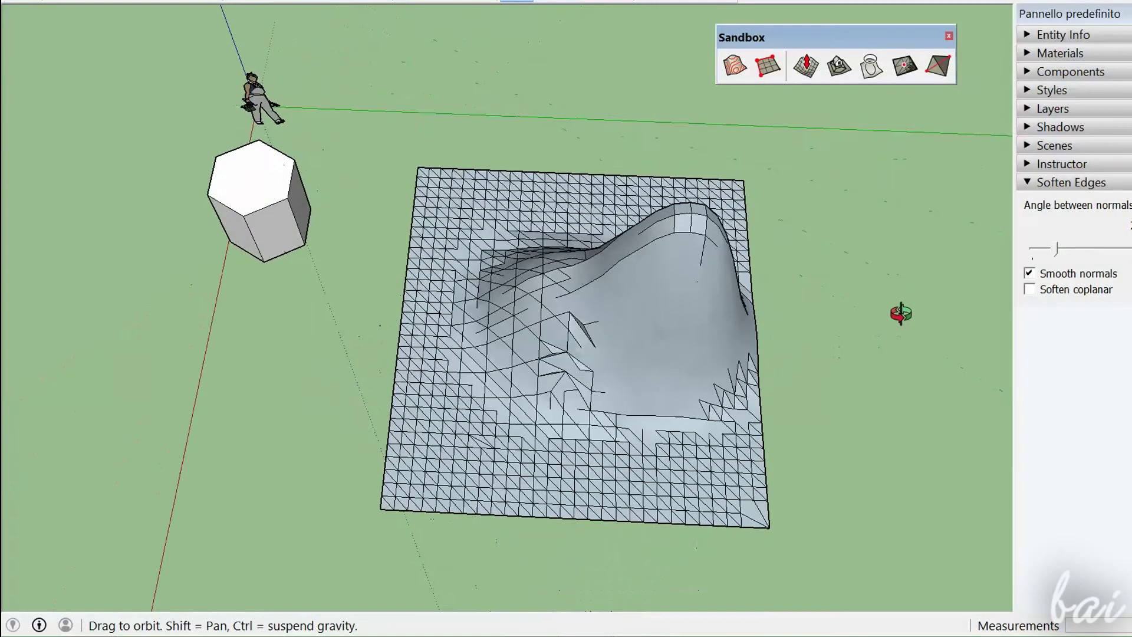
# Select the whole terrain mesh and soften its edges at a 64.2° angle between normals
pyautogui.moveTo(717, 214)
pyautogui.mouseDown()
pyautogui.moveTo(483, 190)
pyautogui.moveTo(144, 185)
pyautogui.moveTo(681, 442)
pyautogui.moveTo(850, 233)
pyautogui.moveTo(678, 182)
pyautogui.moveTo(638, 416)
pyautogui.moveTo(698, 495)
pyautogui.moveTo(705, 442)
pyautogui.mouseUp()
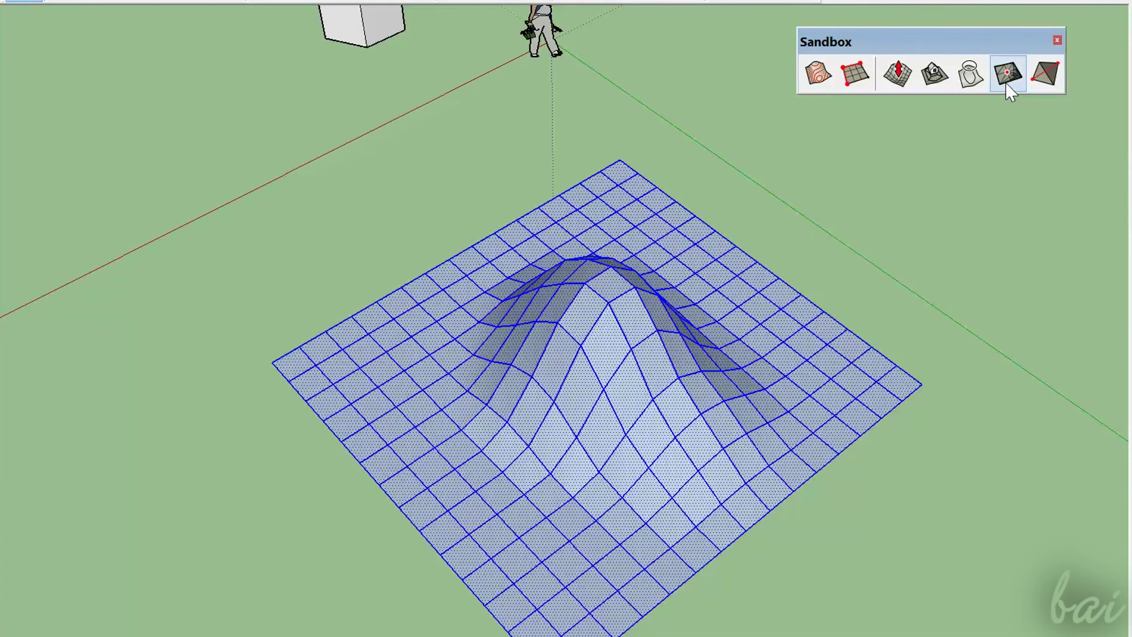
pyautogui.click(1008, 73)
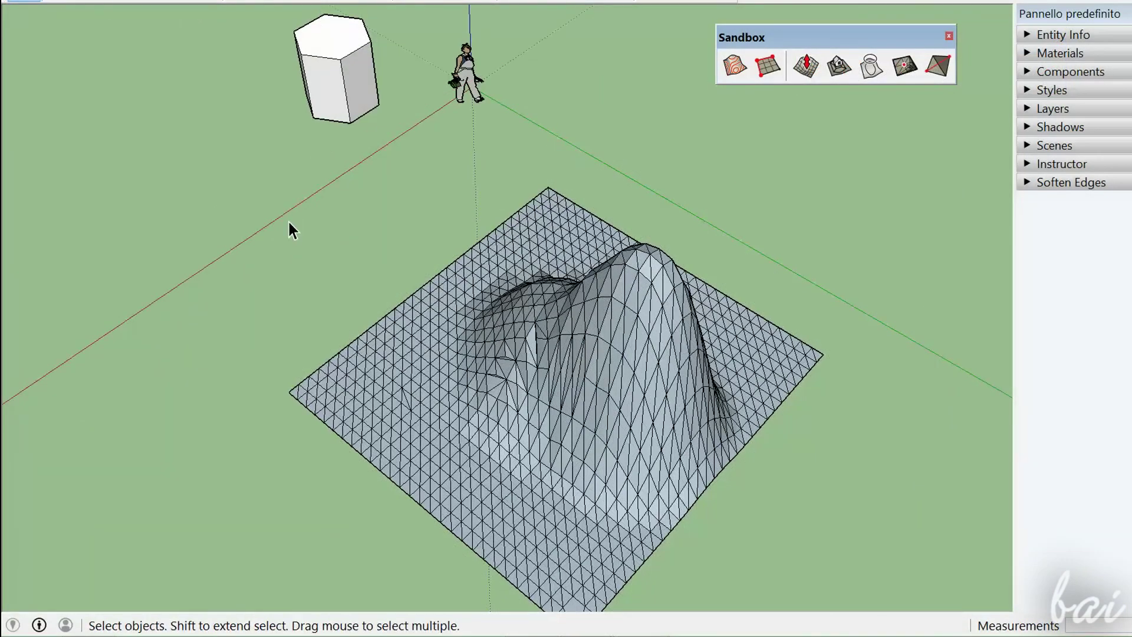
pyautogui.moveTo(426, 363)
pyautogui.mouseDown()
pyautogui.moveTo(852, 611)
pyautogui.moveTo(858, 596)
pyautogui.mouseUp()
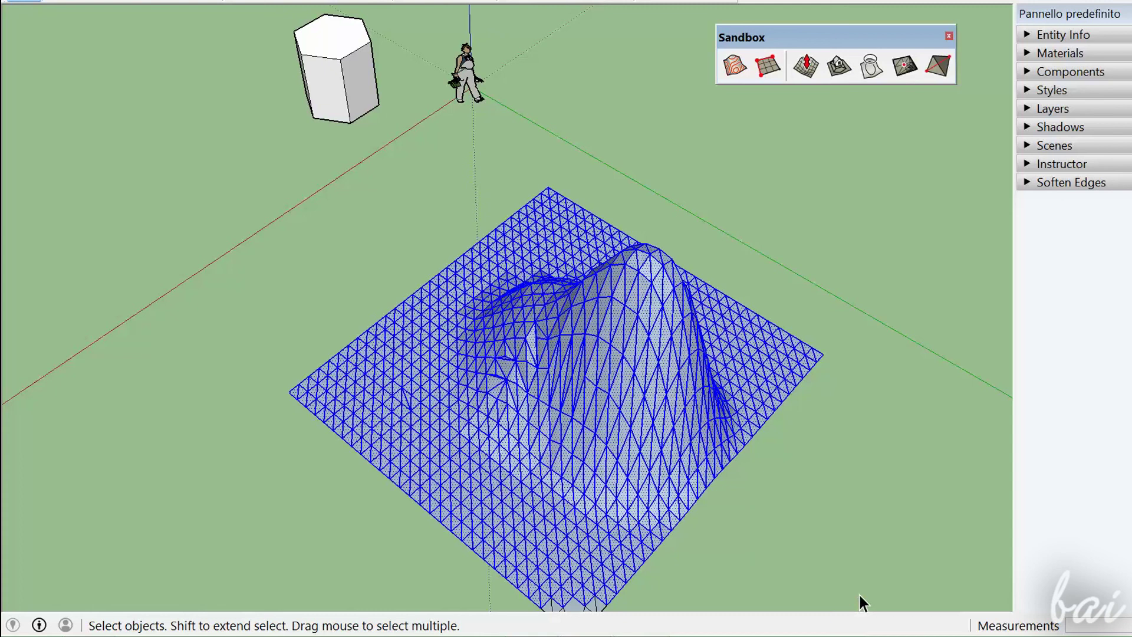
pyautogui.rightClick(740, 344)
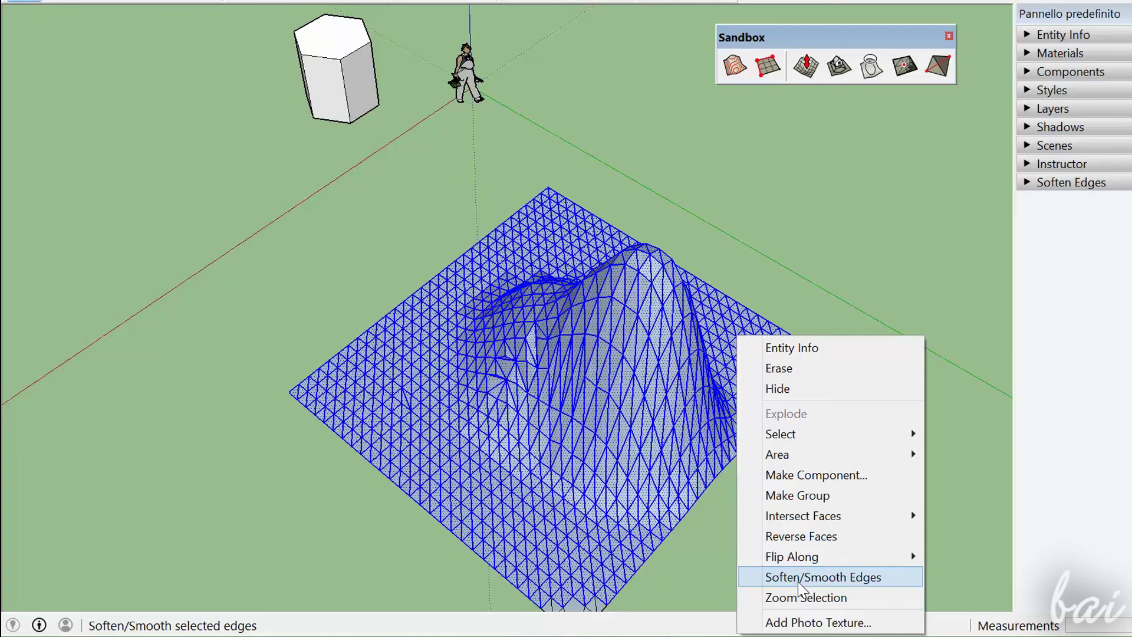
pyautogui.click(800, 580)
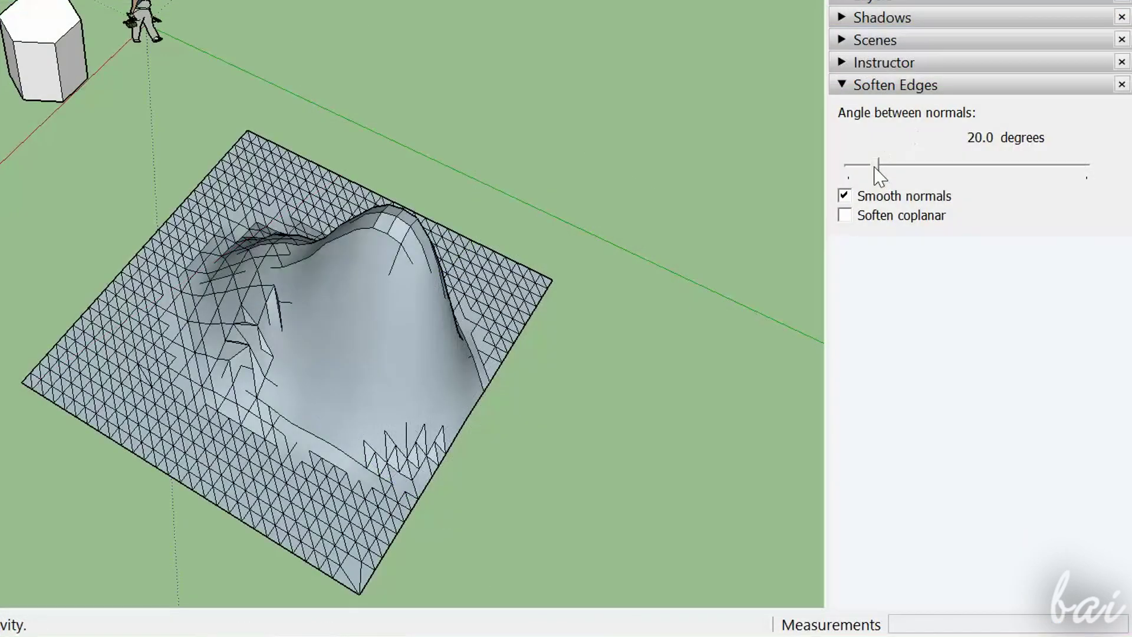
pyautogui.moveTo(880, 167); pyautogui.dragTo(1026, 167)
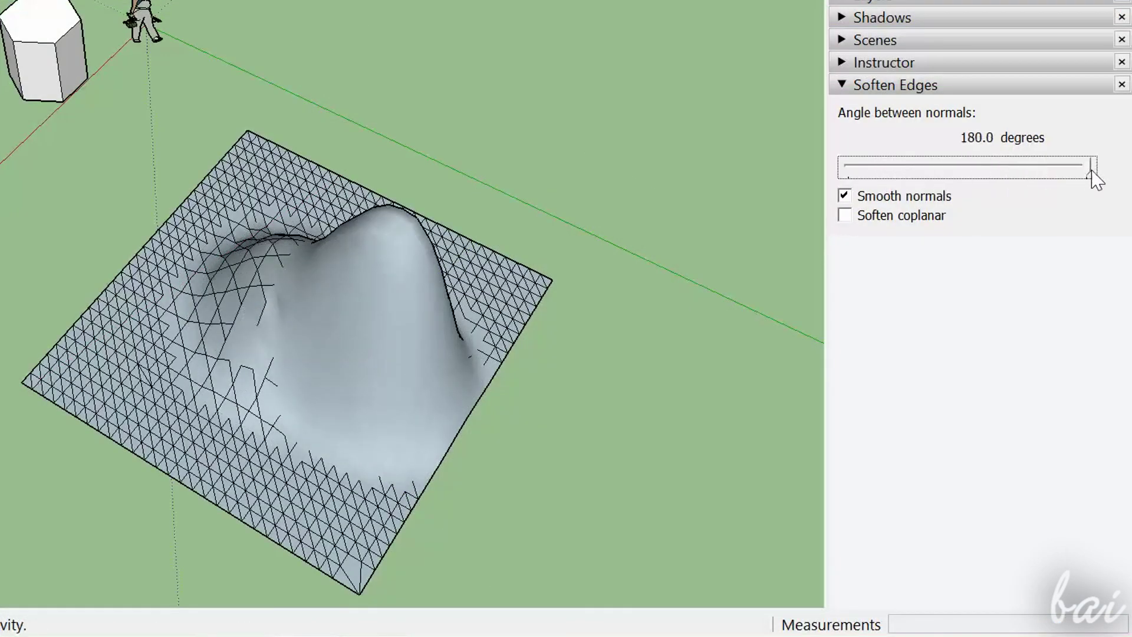
pyautogui.moveTo(1094, 177)
pyautogui.mouseDown()
pyautogui.moveTo(843, 199)
pyautogui.moveTo(872, 196)
pyautogui.mouseUp()
pyautogui.moveTo(796, 476)
pyautogui.mouseDown(button='middle')
pyautogui.moveTo(767, 417)
pyautogui.moveTo(784, 342)
pyautogui.moveTo(708, 485)
pyautogui.moveTo(597, 447)
pyautogui.moveTo(362, 432)
pyautogui.moveTo(445, 481)
pyautogui.moveTo(472, 614)
pyautogui.moveTo(171, 506)
pyautogui.moveTo(400, 519)
pyautogui.mouseUp(button='middle')
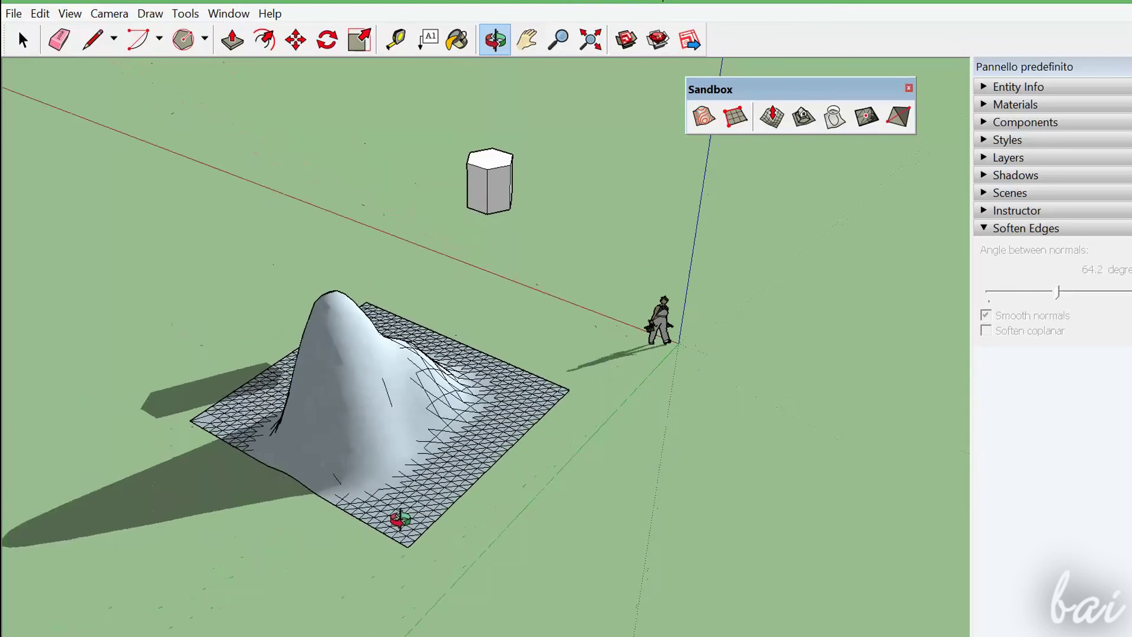
# Turn on fog and shadows from the View menu
pyautogui.click(70, 13)
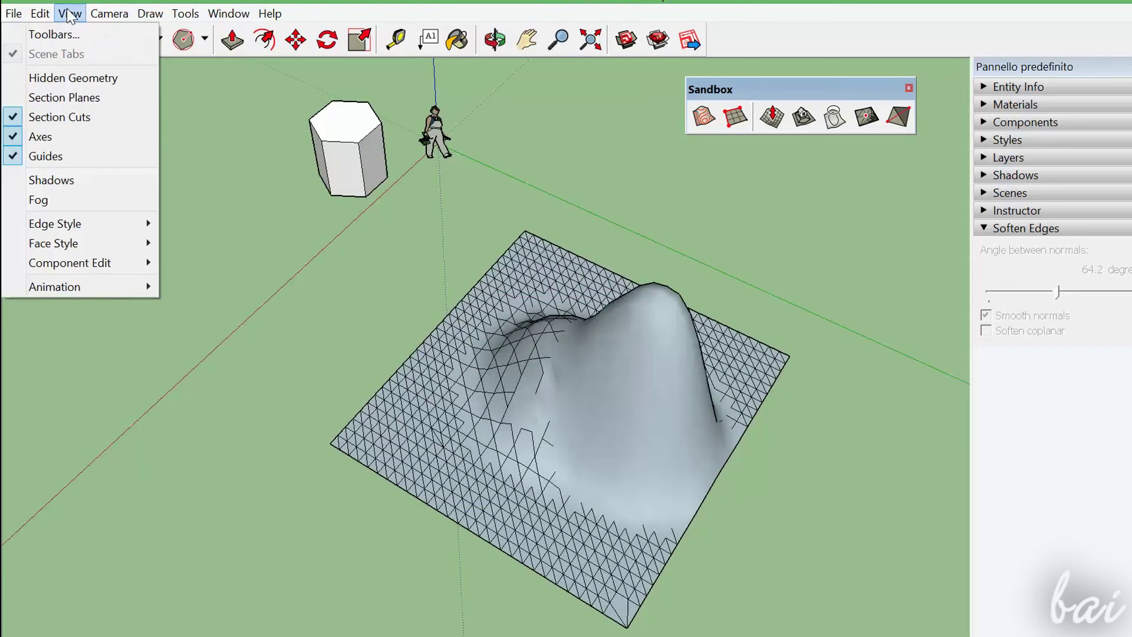
pyautogui.click(84, 204)
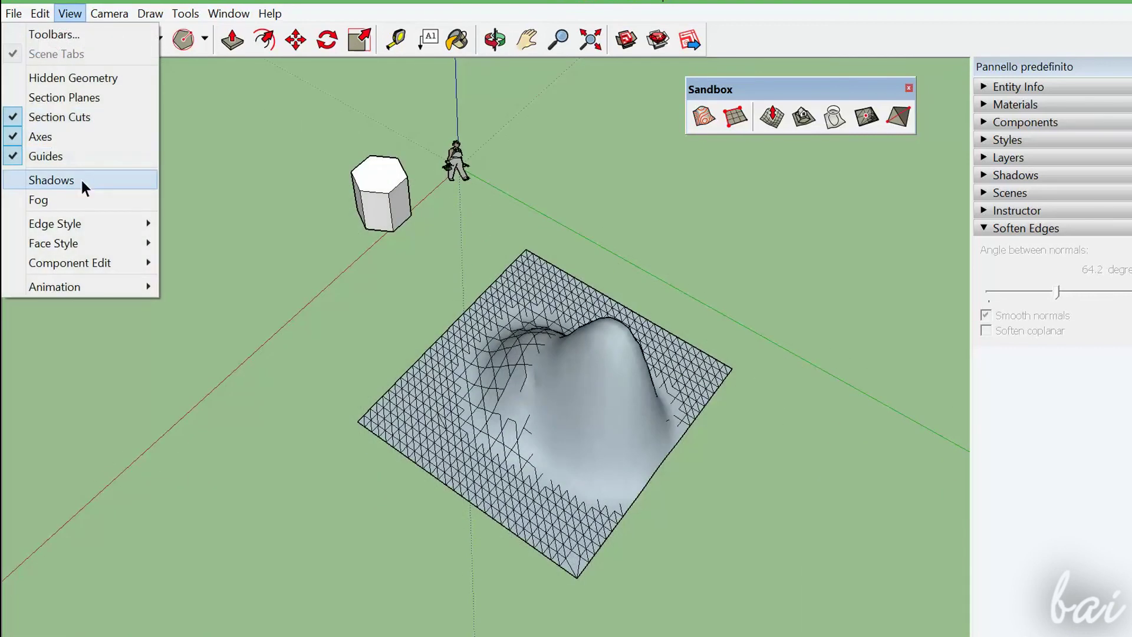
pyautogui.click(82, 179)
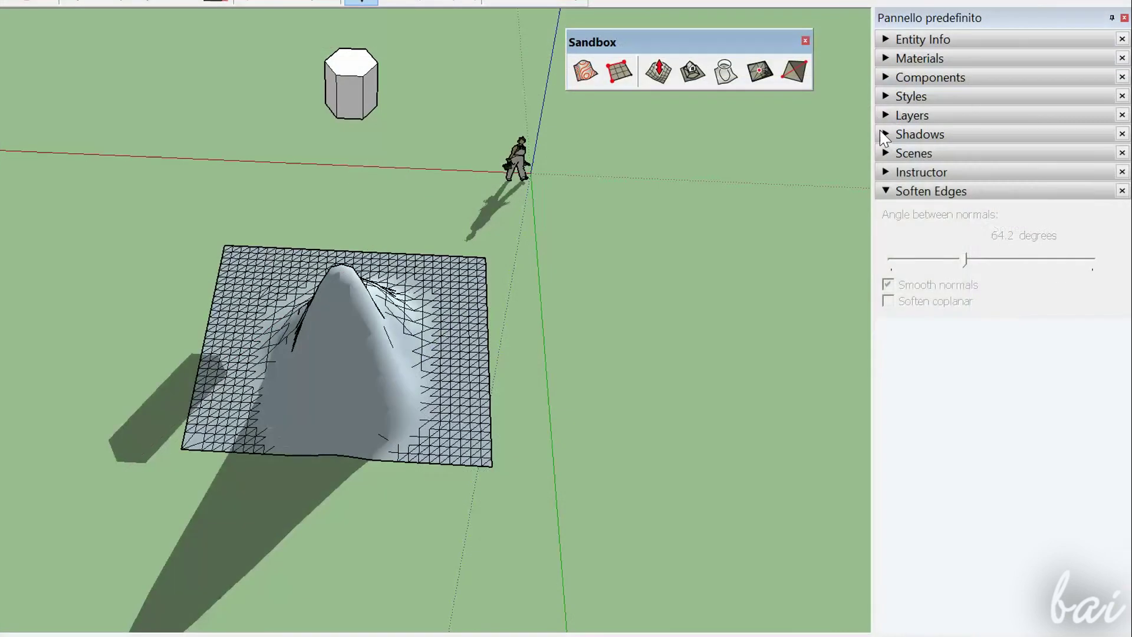
# Set shadows to 2 July, 10:54 AM, with light 79 and dark 52
pyautogui.click(885, 134)
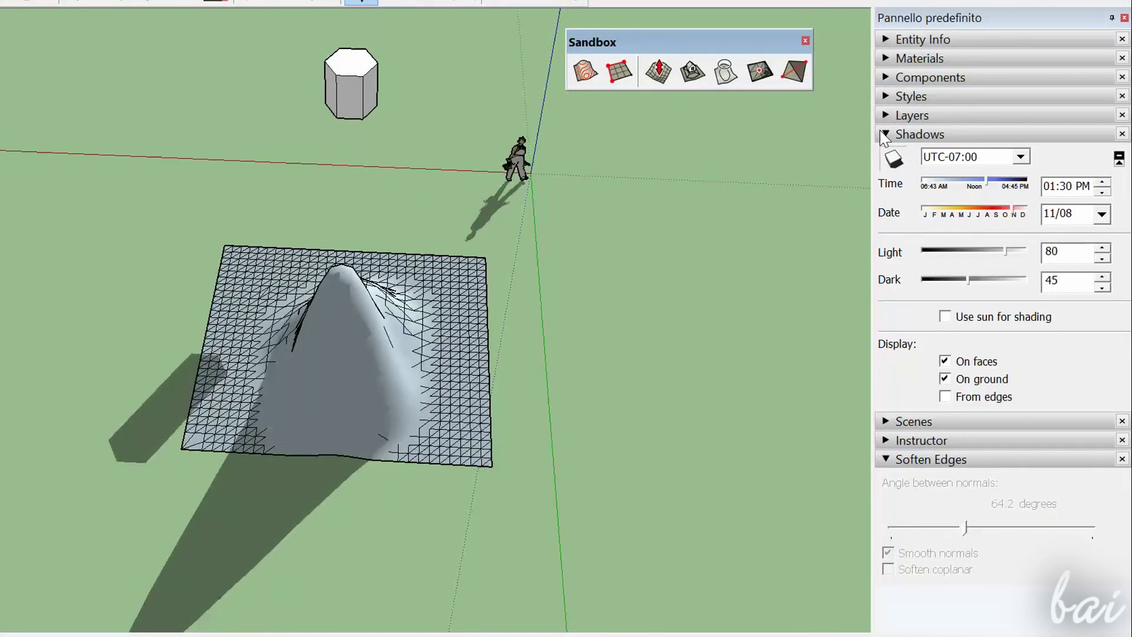
pyautogui.moveTo(991, 190)
pyautogui.mouseDown()
pyautogui.moveTo(921, 179)
pyautogui.moveTo(976, 210)
pyautogui.mouseUp()
pyautogui.moveTo(1015, 251)
pyautogui.mouseDown()
pyautogui.moveTo(947, 251)
pyautogui.moveTo(1005, 254)
pyautogui.mouseUp()
pyautogui.click(973, 283)
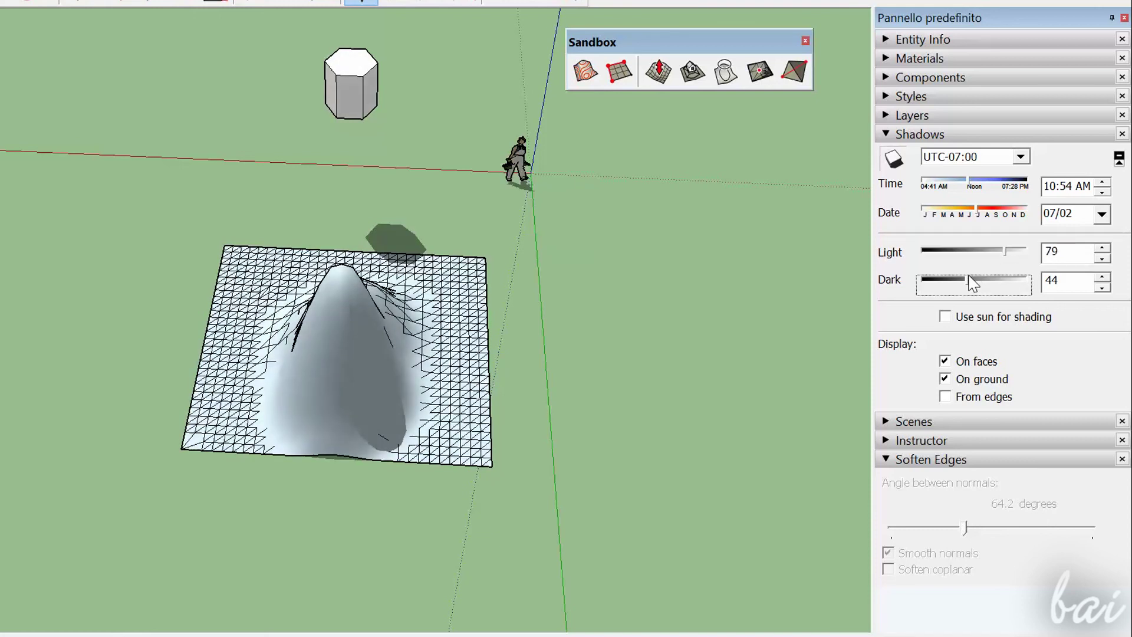
pyautogui.moveTo(947, 283)
pyautogui.mouseDown()
pyautogui.moveTo(920, 282)
pyautogui.moveTo(997, 293)
pyautogui.mouseUp()
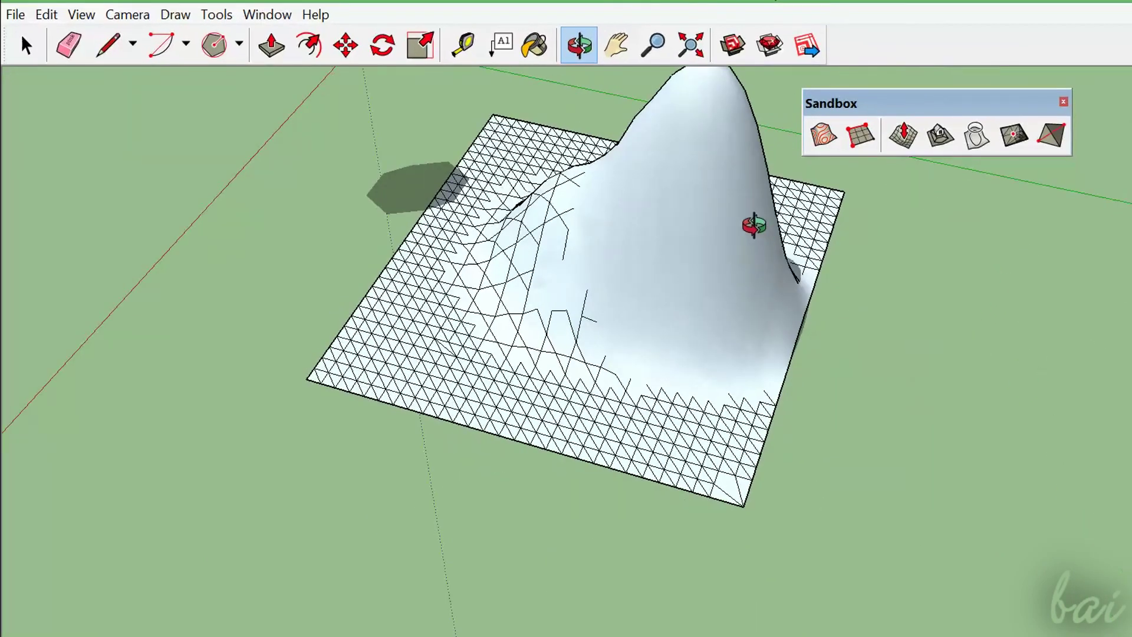